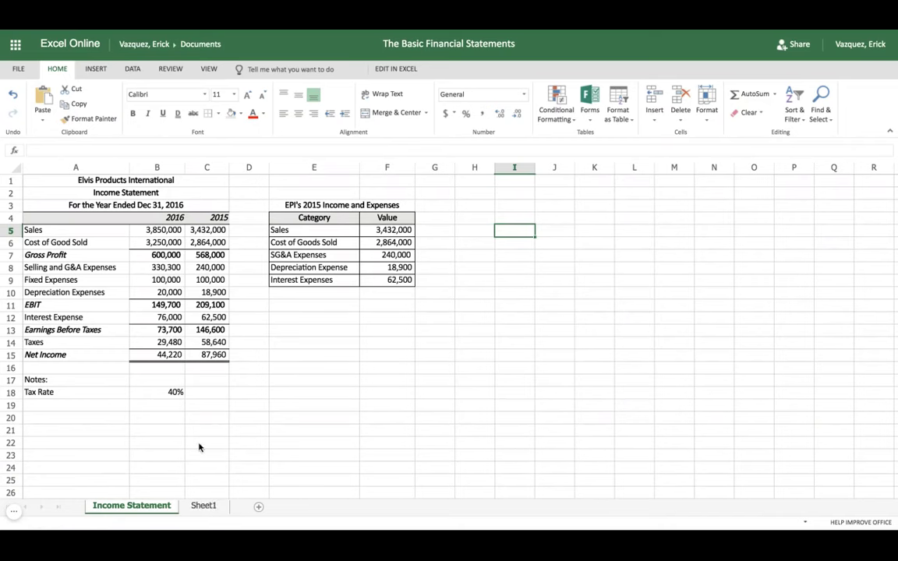
Enter the company title "Elvis Products International" in cell A1 of Sheet1.
click(202, 510)
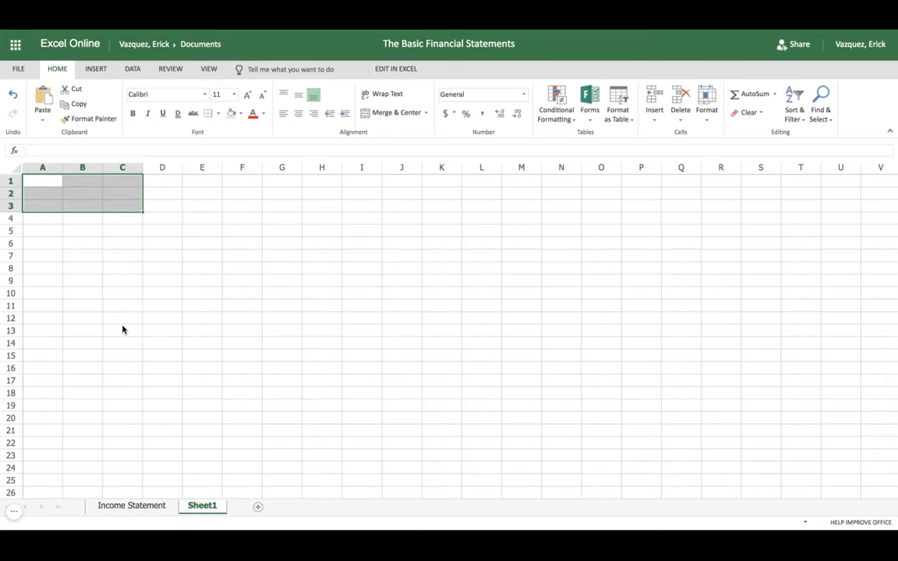
click(90, 280)
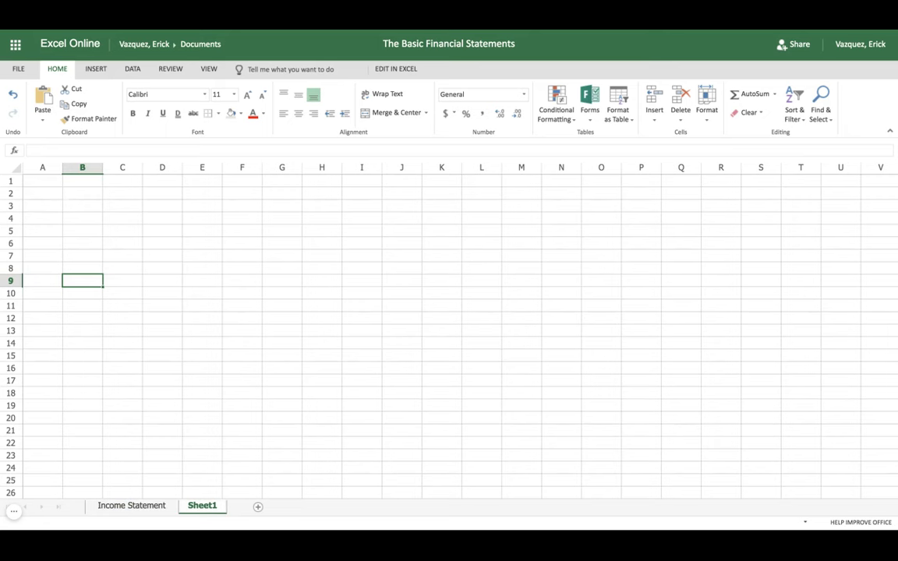
click(43, 183)
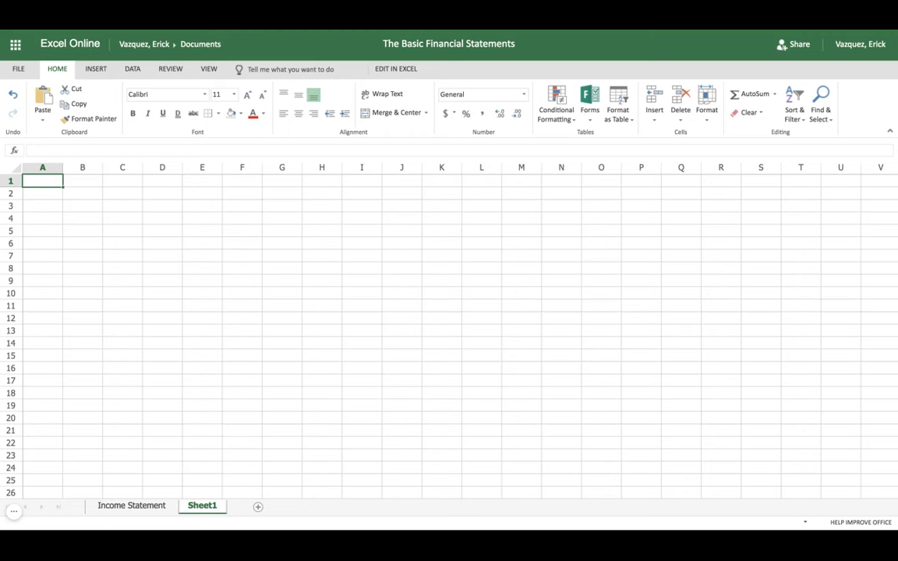
text(Elvis )
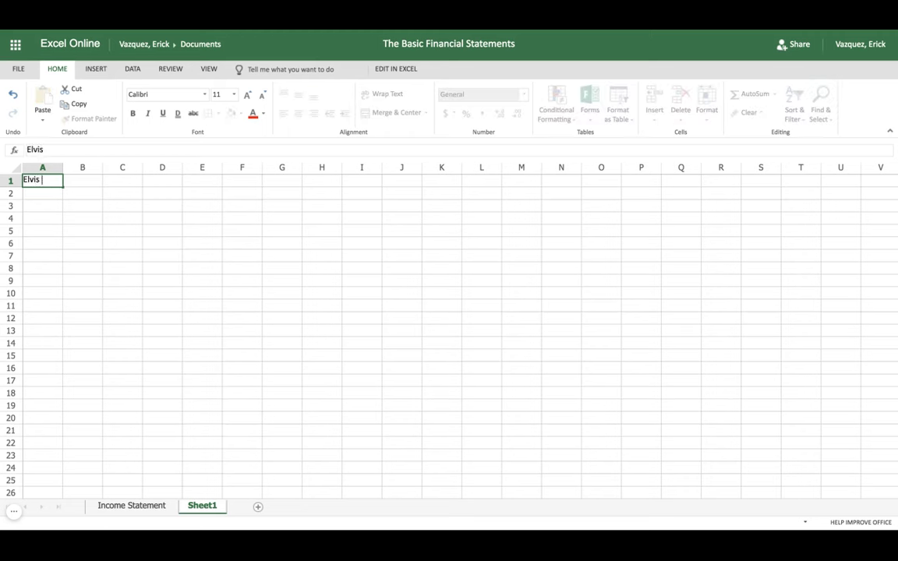
text(Products Intern)
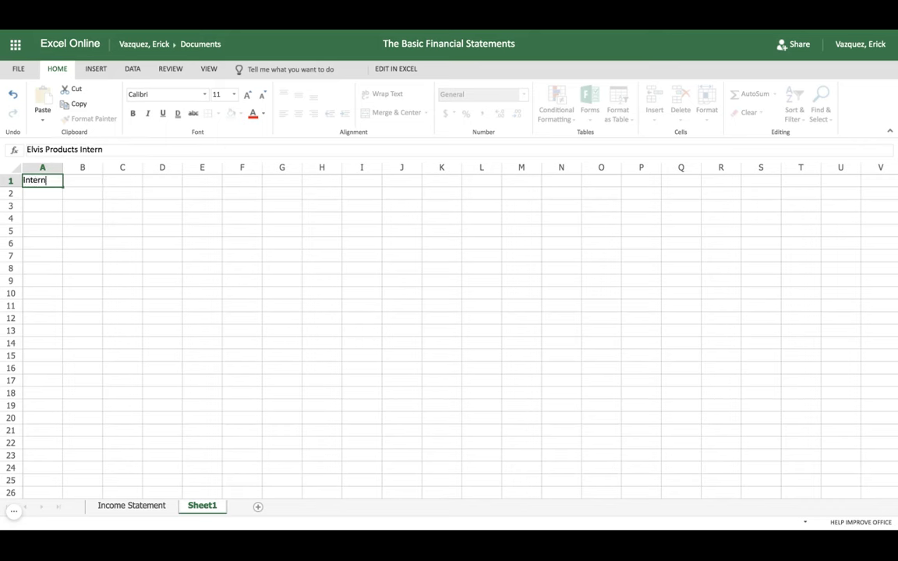
text(ational)
key(Return)
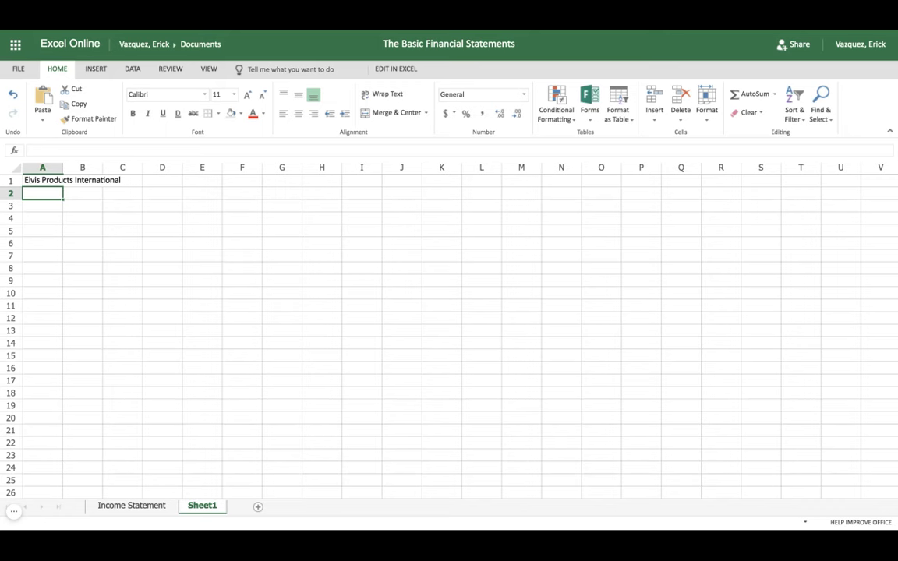
Enter "Income Statement" in A2 and "For the Year Ended Dec. 31, 2016" in A3.
text(Income St)
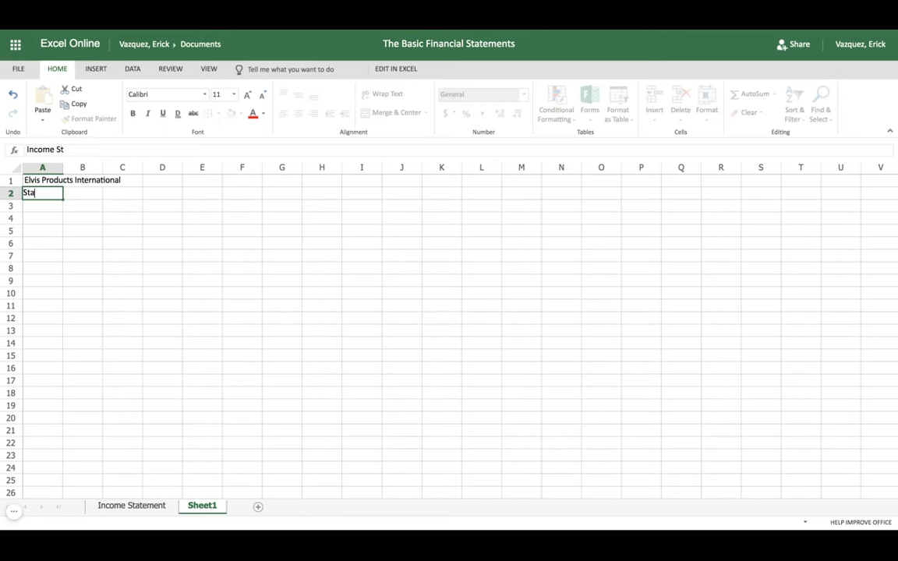
text(atement)
key(Return)
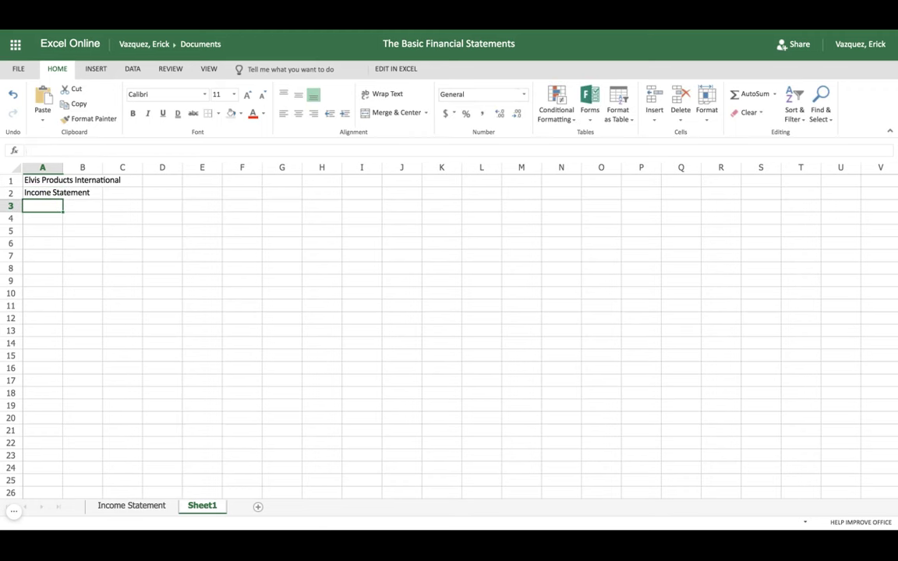
text(For the Year)
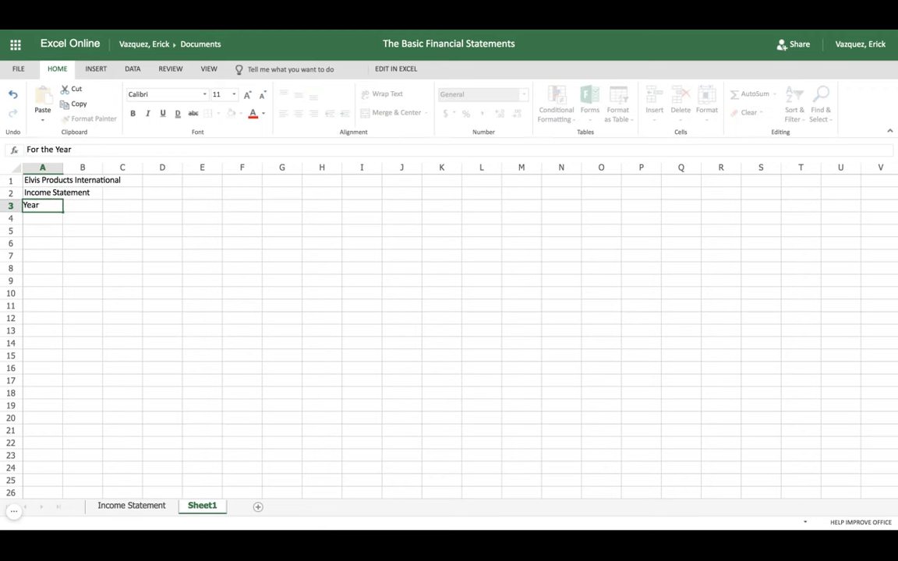
text( Ended Dec. 31, 2016)
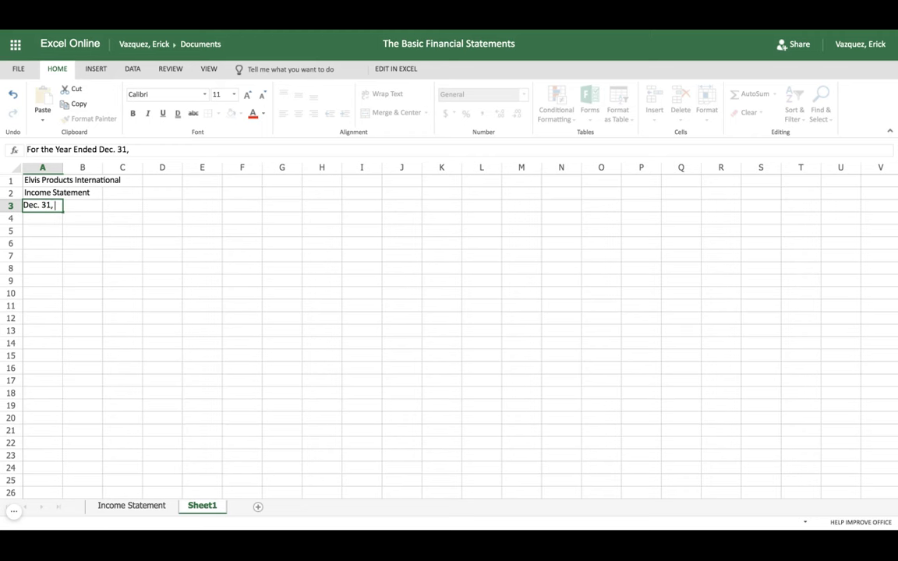
key(Return)
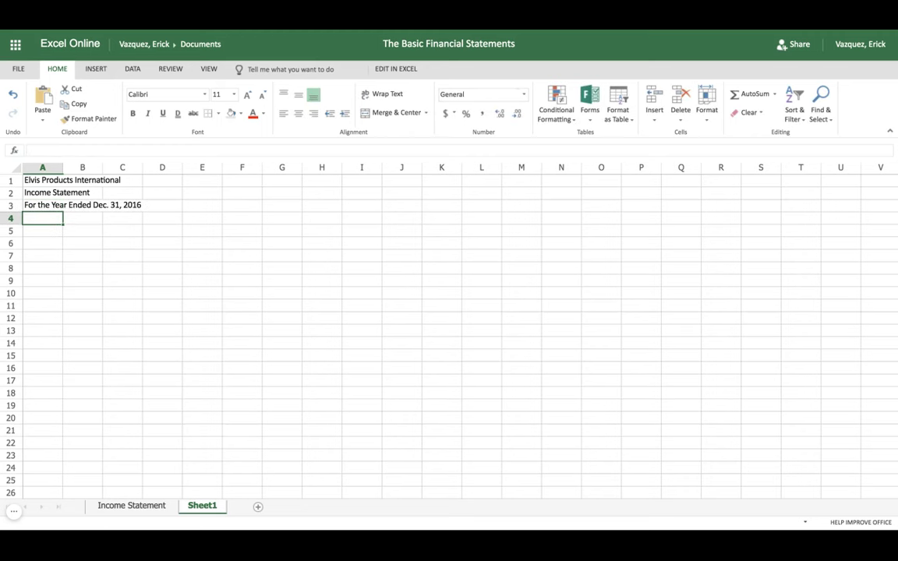
Merge each title row in A1:C3 across its three columns and center the text horizontally.
click(60, 179)
key(shift+Right)
key(shift+Right)
key(shift+Down)
key(shift+Down)
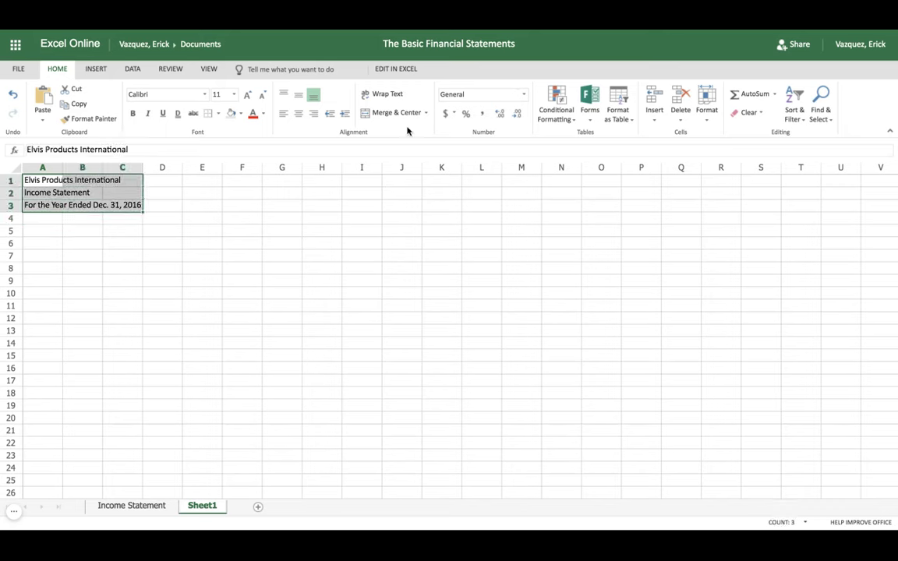
click(425, 114)
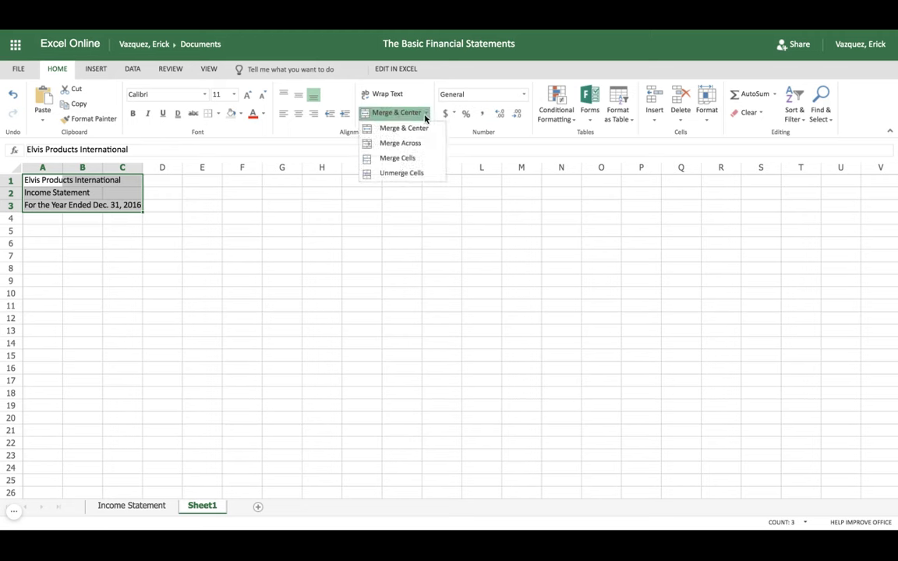
click(424, 142)
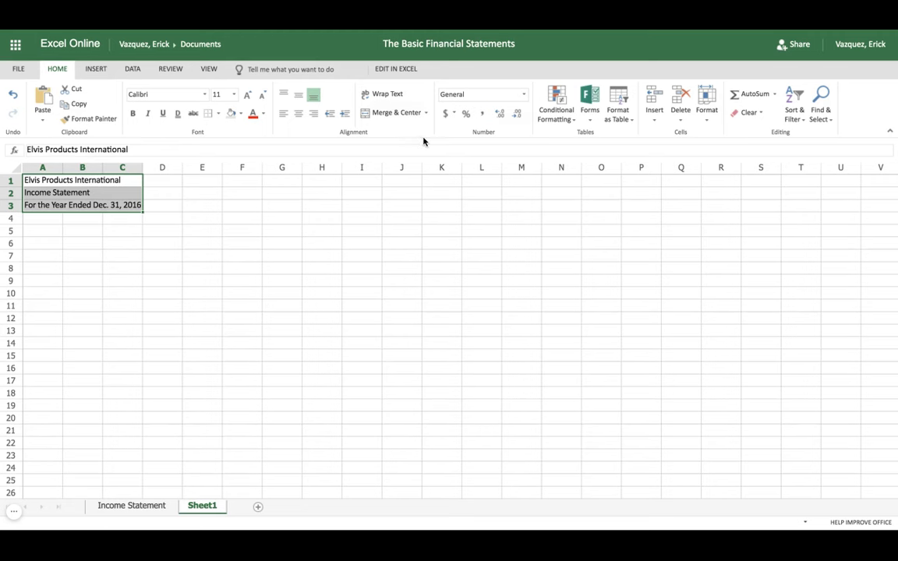
click(299, 117)
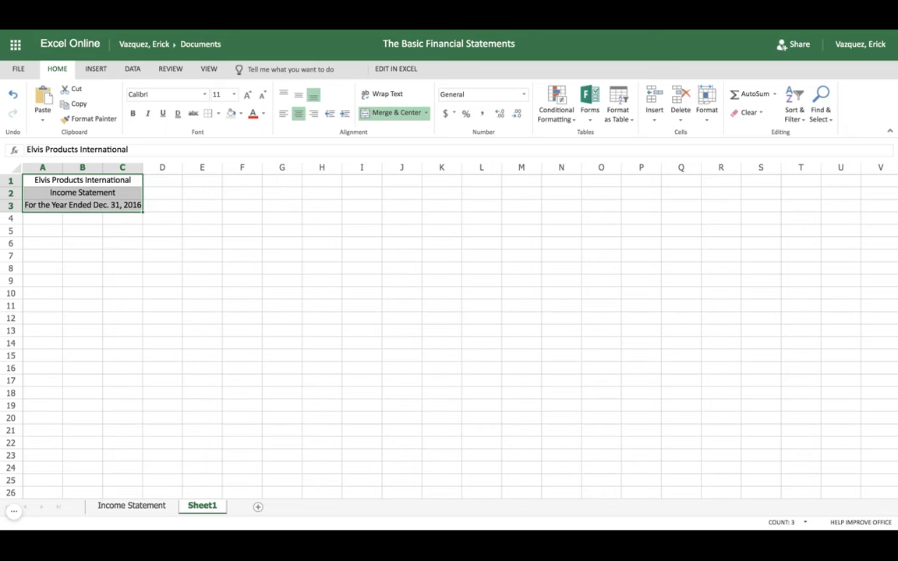
Enter the year headings 2016 in B4 and 2015 in C4.
click(84, 219)
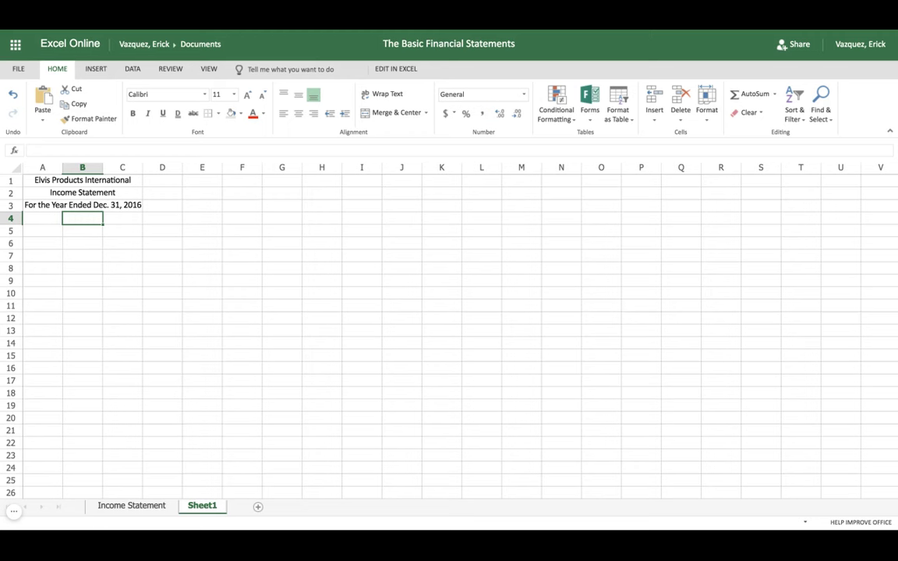
text(20)
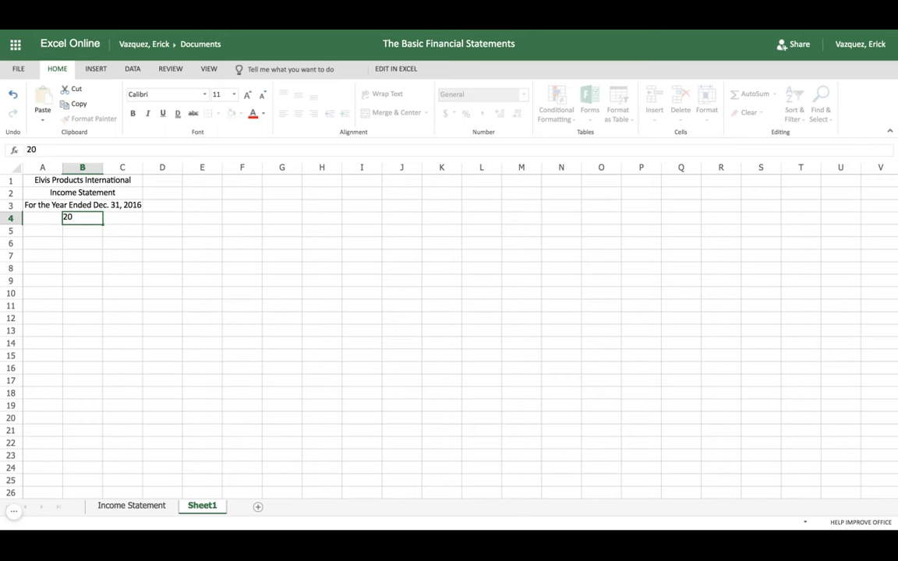
text(16)
key(Tab)
text(2015)
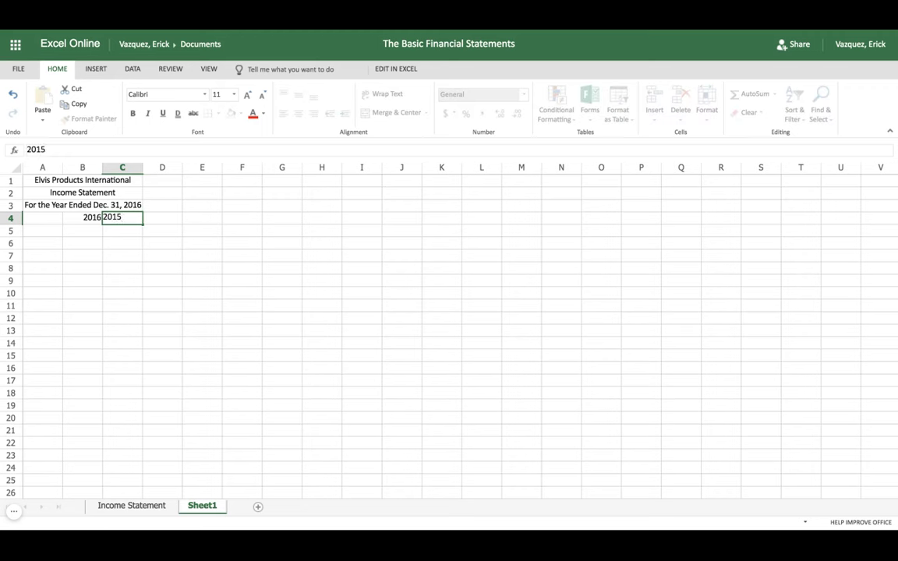
key(Return)
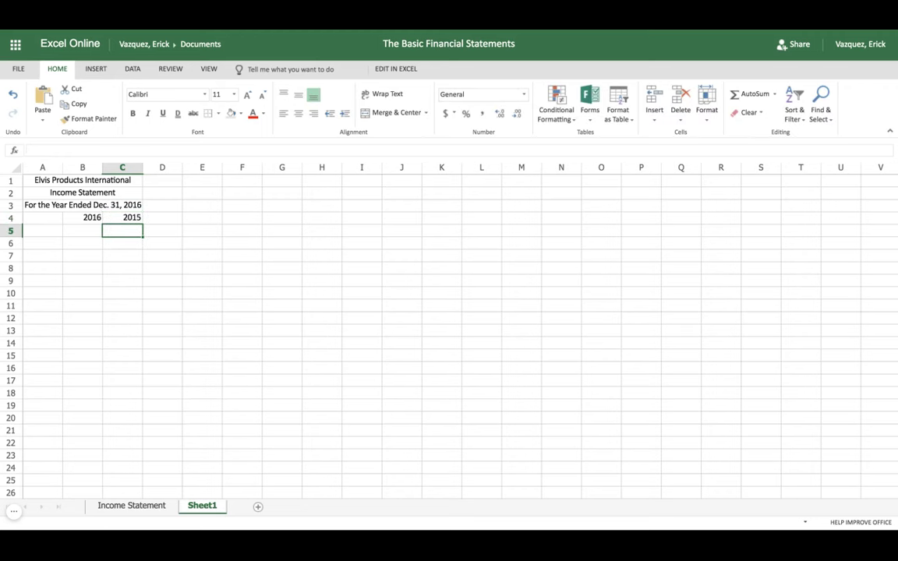
Shade the heading row A4:C4 light gray and give it a top and bottom border.
click(51, 219)
key(shift+Right)
key(shift+Right)
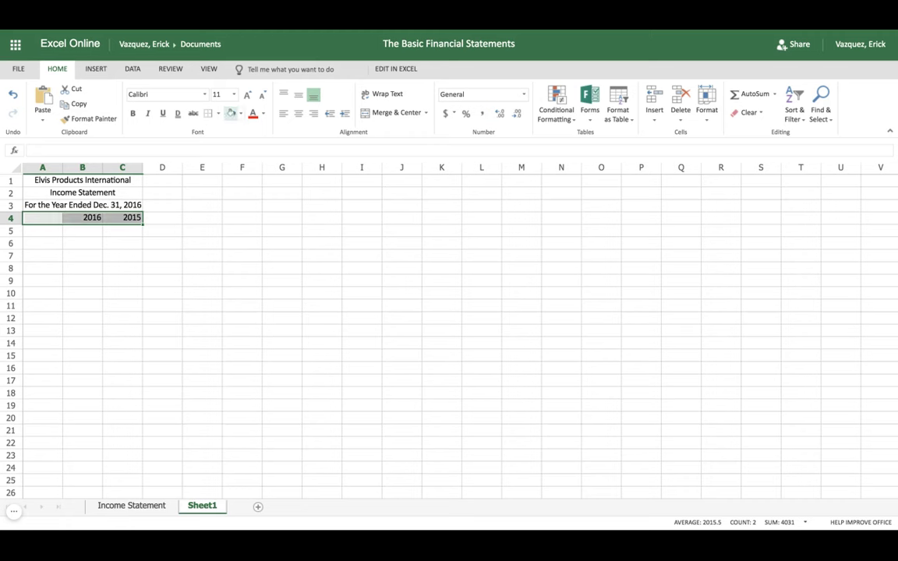
click(219, 113)
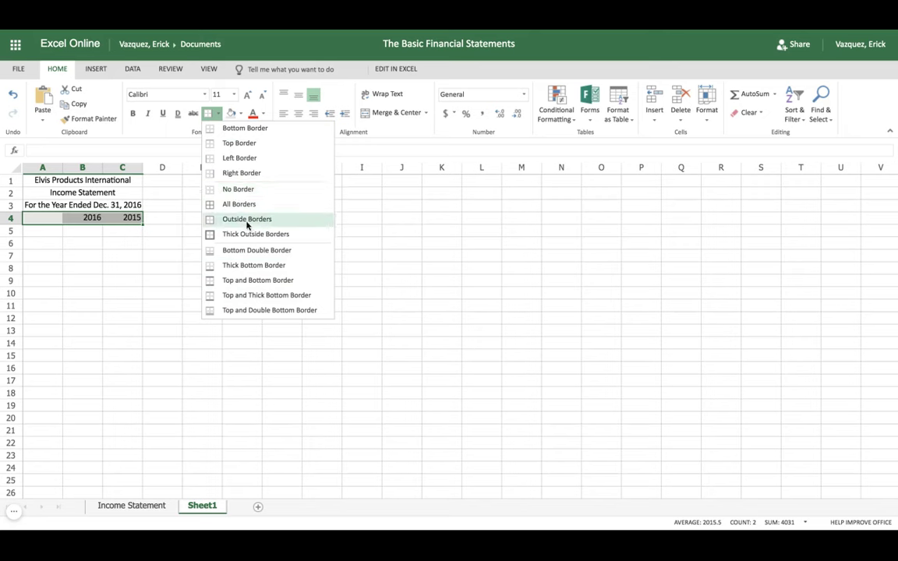
click(243, 280)
click(161, 254)
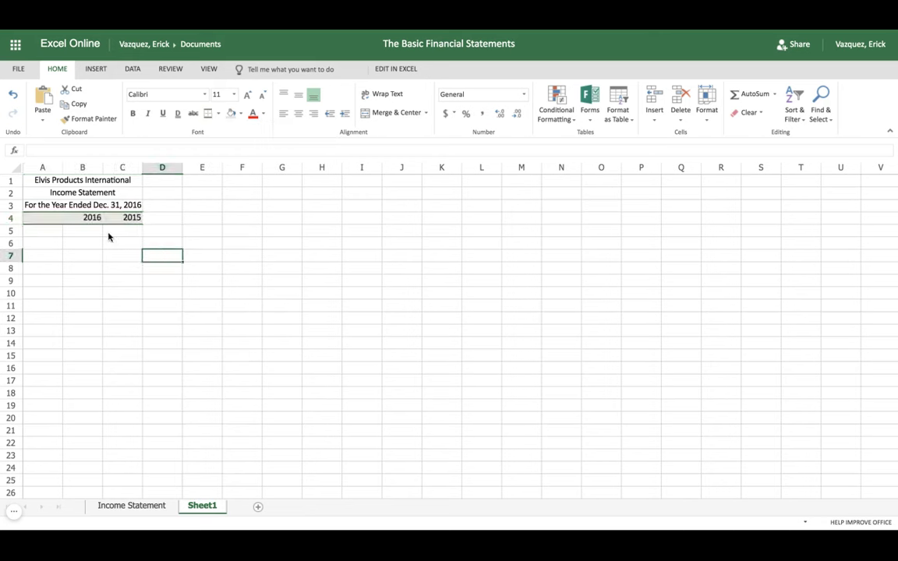
Enter the row labels "Sales" in A5 and "Cost of Goods Sold" in A6.
click(47, 231)
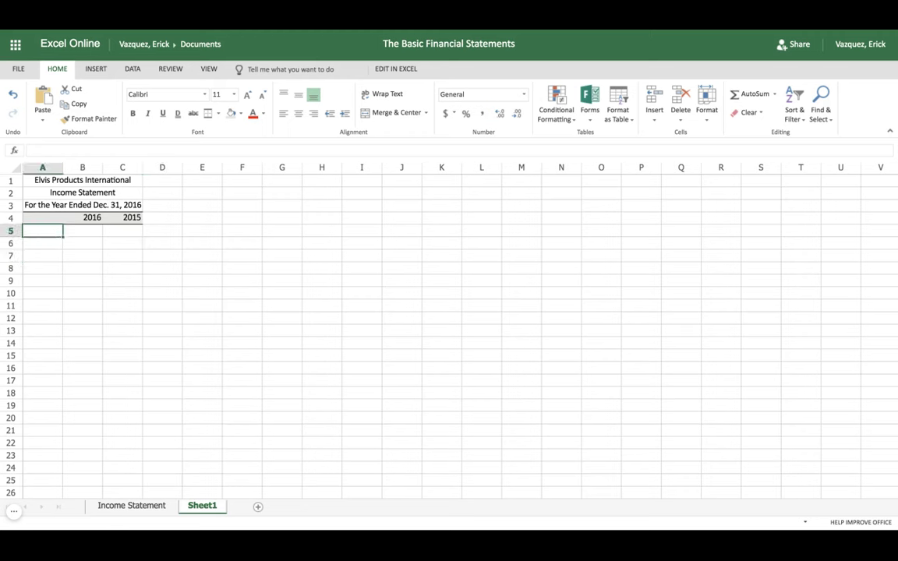
text(Sales)
key(Return)
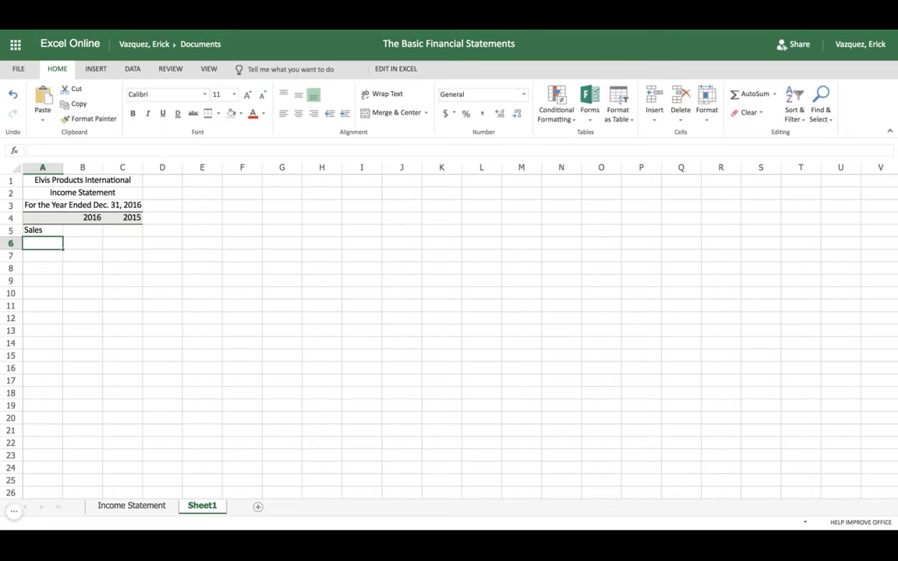
text(Cost of )
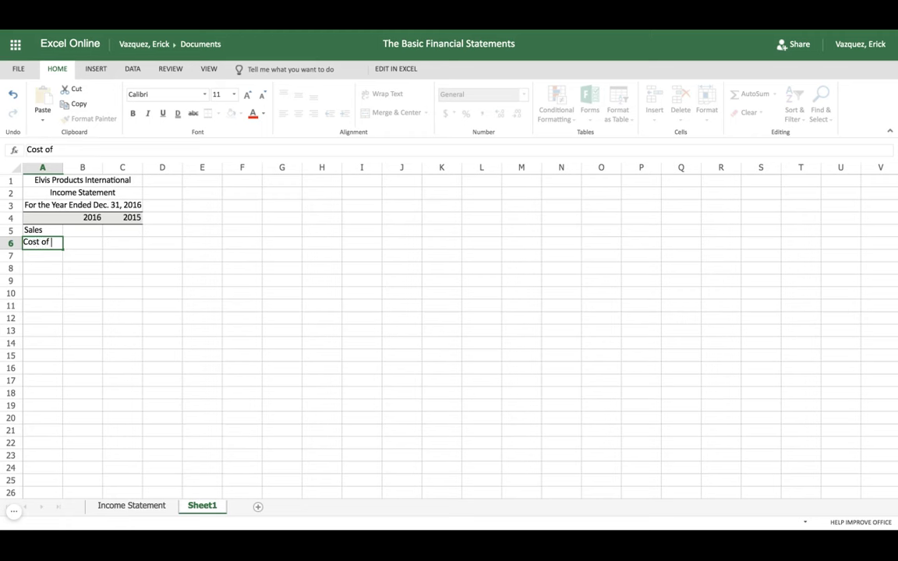
text(Goods SOll)
key(BackSpace)
key(BackSpace)
key(BackSpace)
text(old)
key(Return)
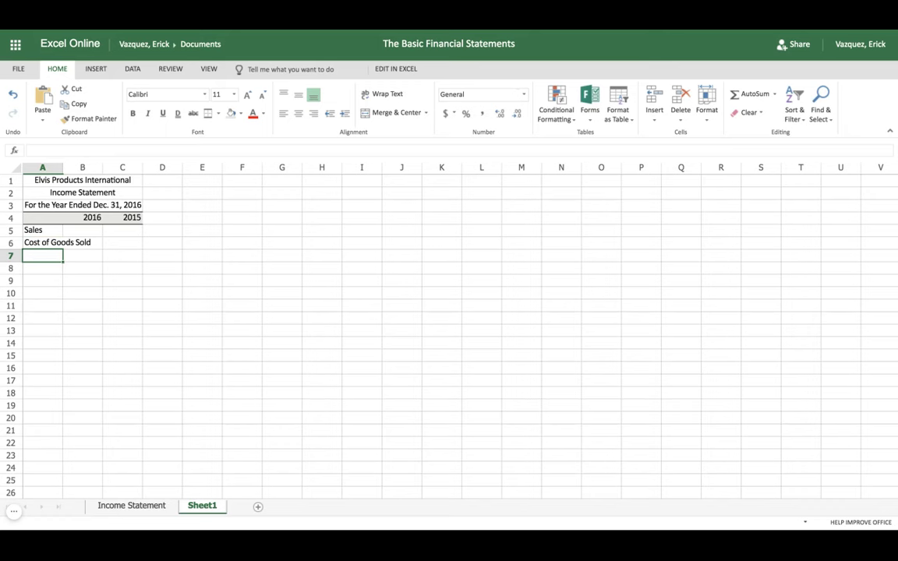
Enter the row labels "Gross Profit", "Selling and G&A Expenses" and "Fixed Expenses" in A7 through A9.
text(Gross )
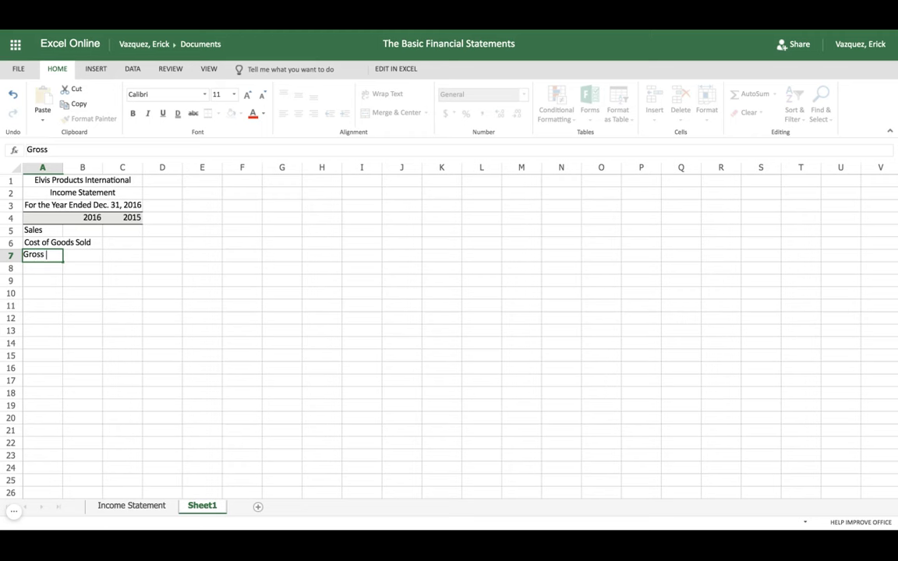
text(Profit)
key(Return)
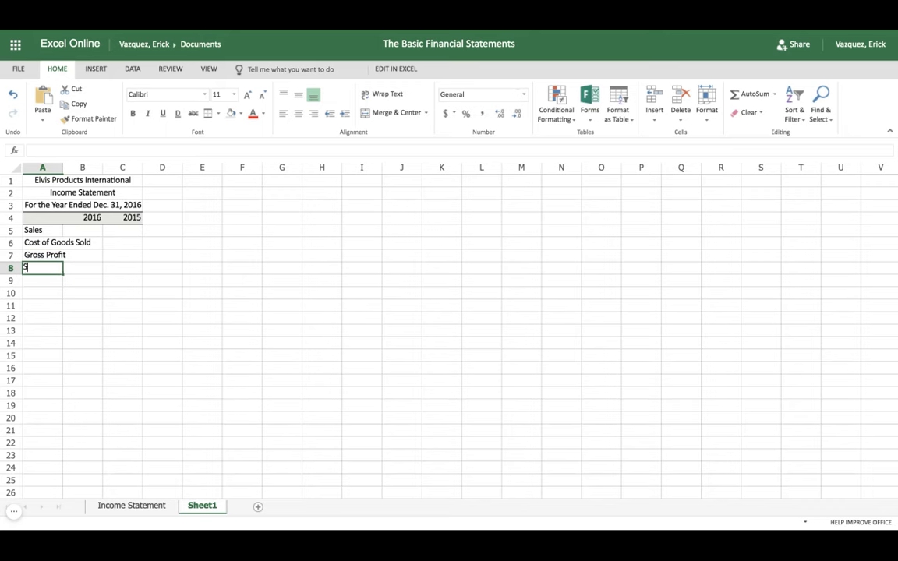
text(Sellin)
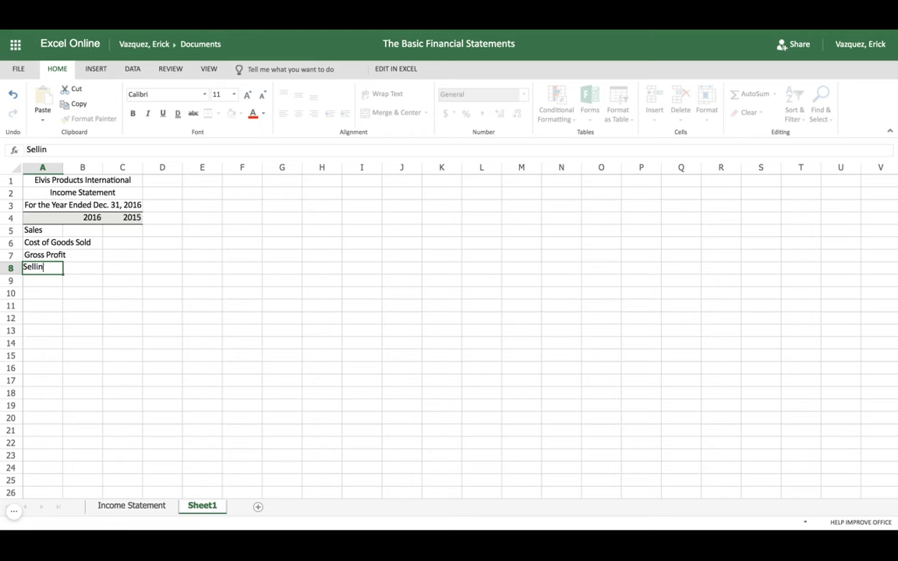
text(g and G&A Expenses)
key(Return)
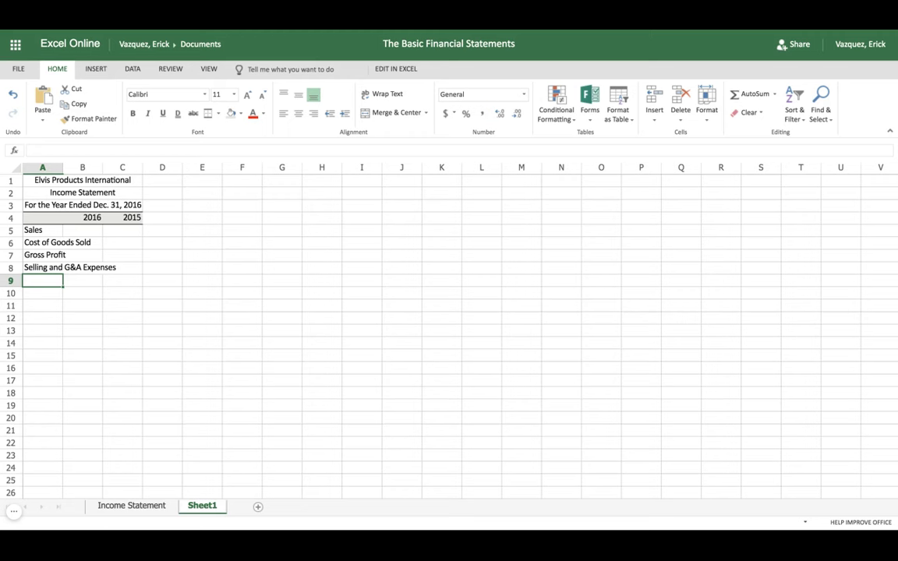
text(Fi)
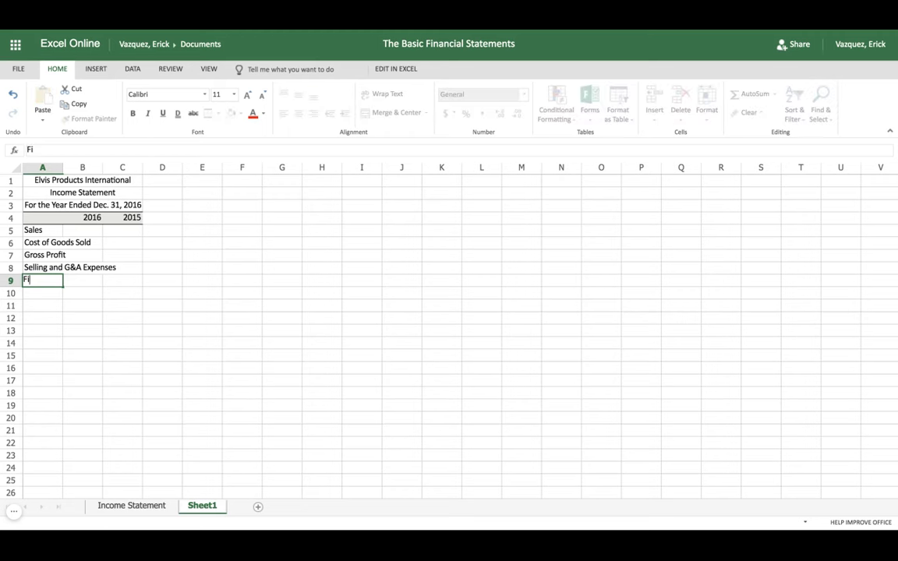
text(xed Expenses)
key(Return)
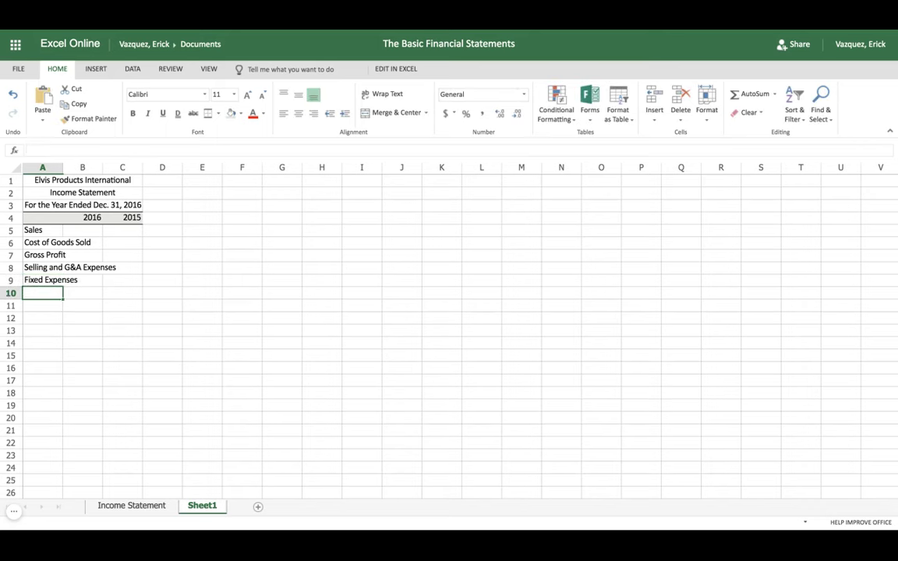
Enter the row labels "Depreciation Expense" in A10 and "EBIT" in A11.
text(Depe)
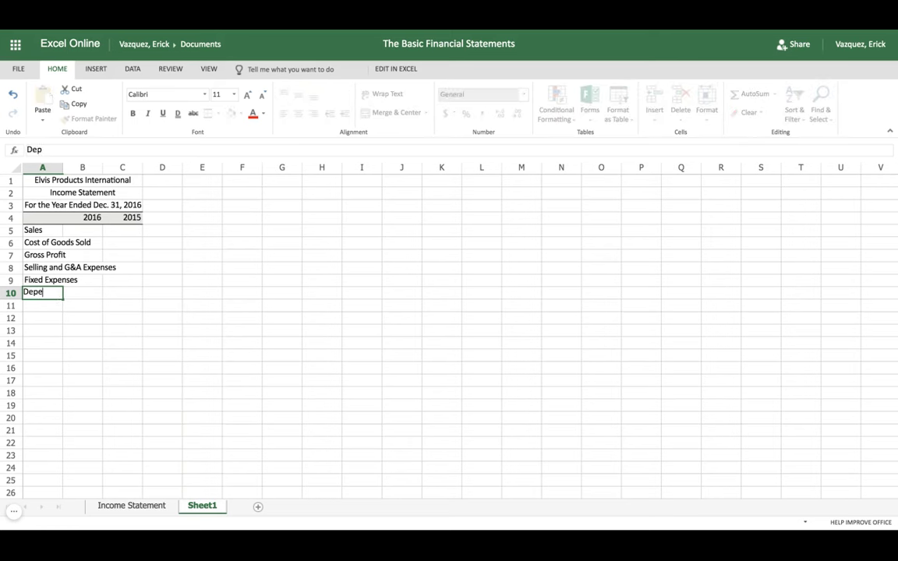
text(reciation Expense)
key(BackSpace)
key(BackSpace)
key(BackSpace)
key(BackSpace)
text(ense)
key(Return)
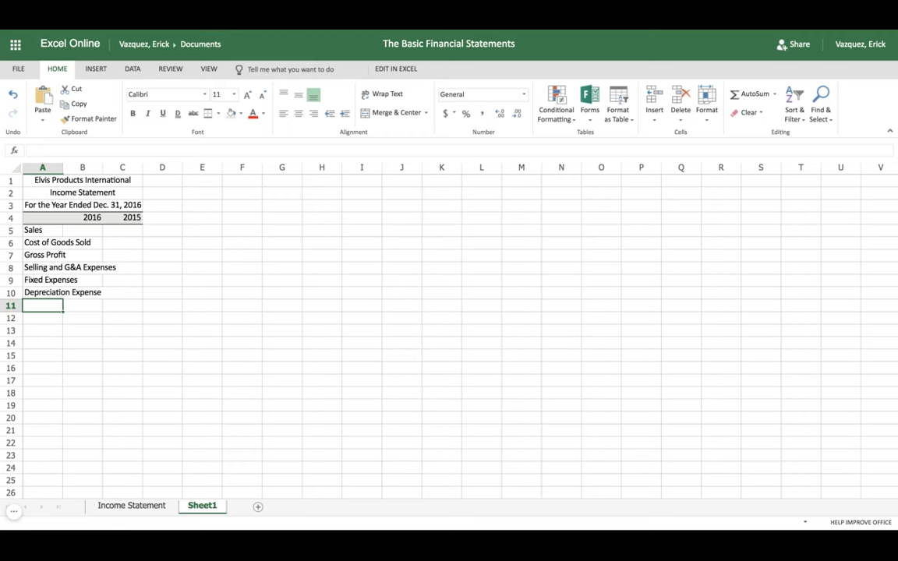
text(EBIT)
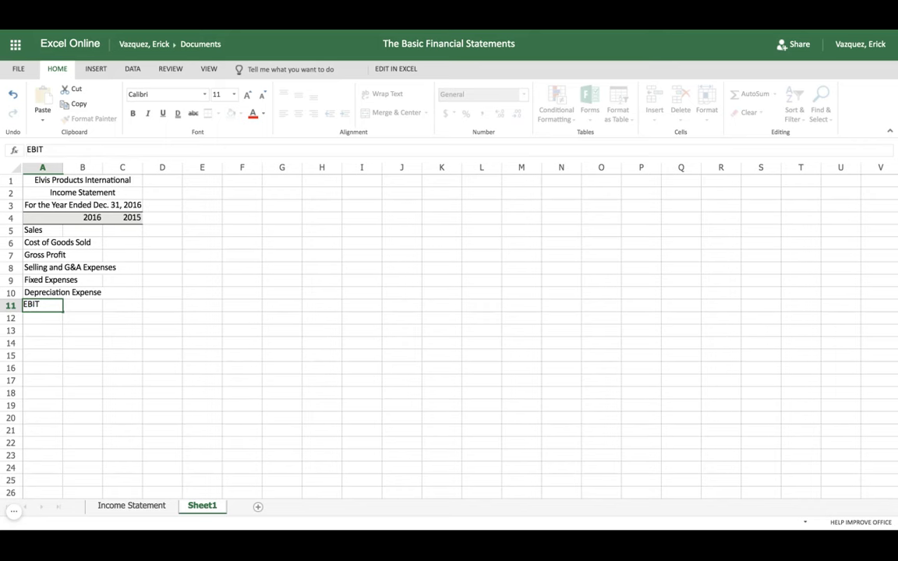
key(Return)
Enter the row label "Interest Expense" in A12.
text(Income)
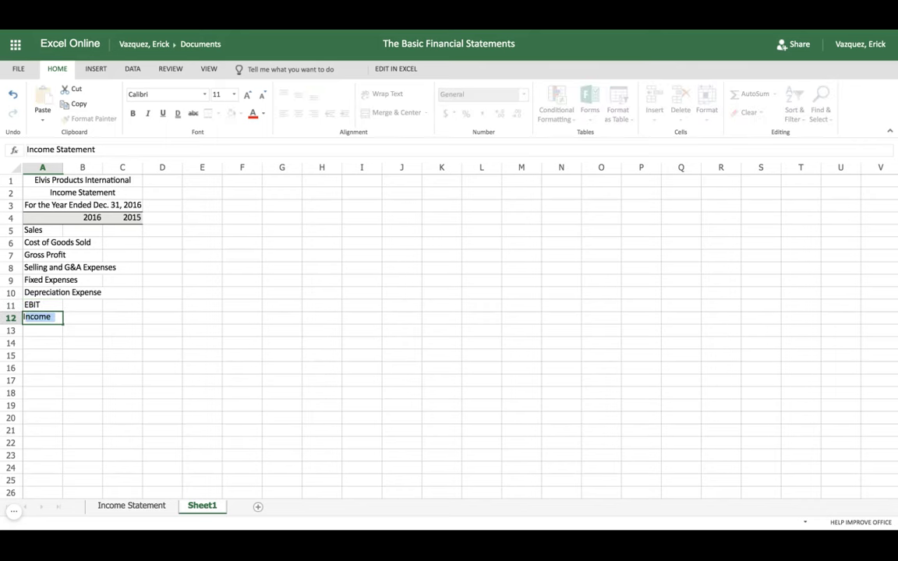
key(BackSpace)
key(BackSpace)
key(BackSpace)
key(BackSpace)
key(BackSpace)
text(teres)
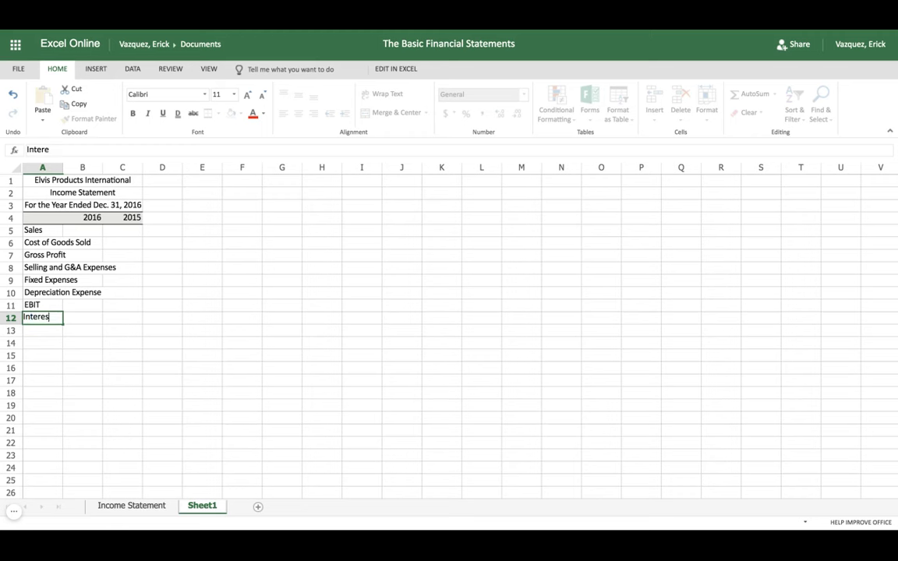
text(t Expense)
key(Return)
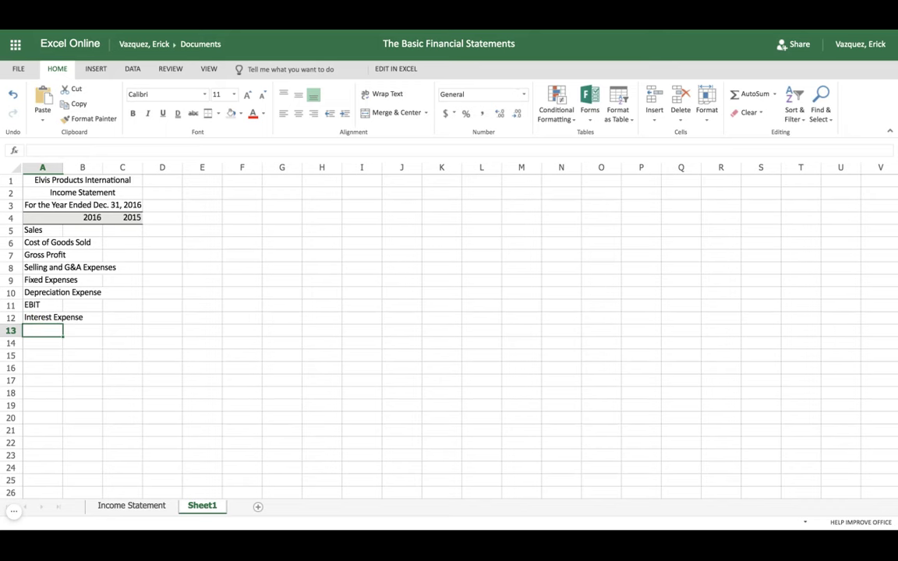
Enter the row labels "Earnings Before Taxes", "Taxes" and "Net Income" in A13 through A15.
text(Earnings )
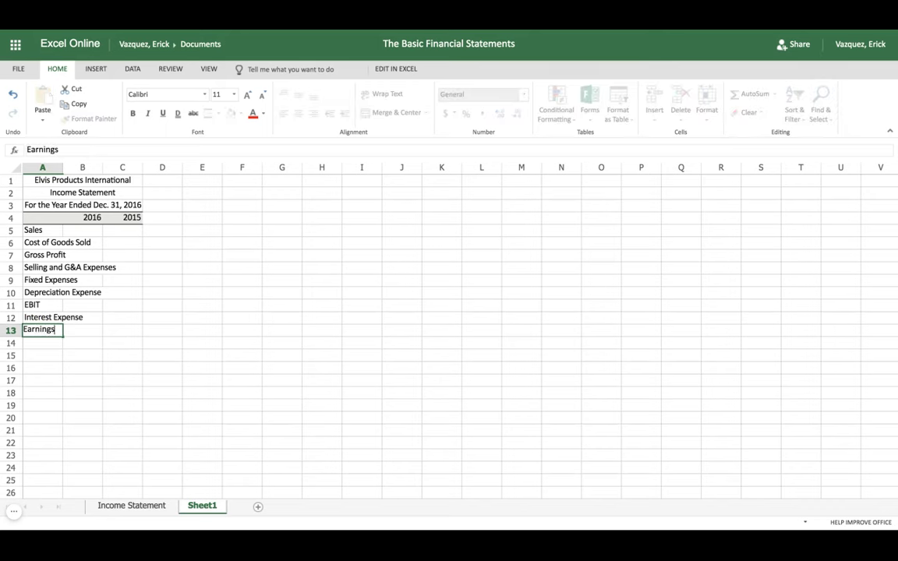
text(Before Taxes)
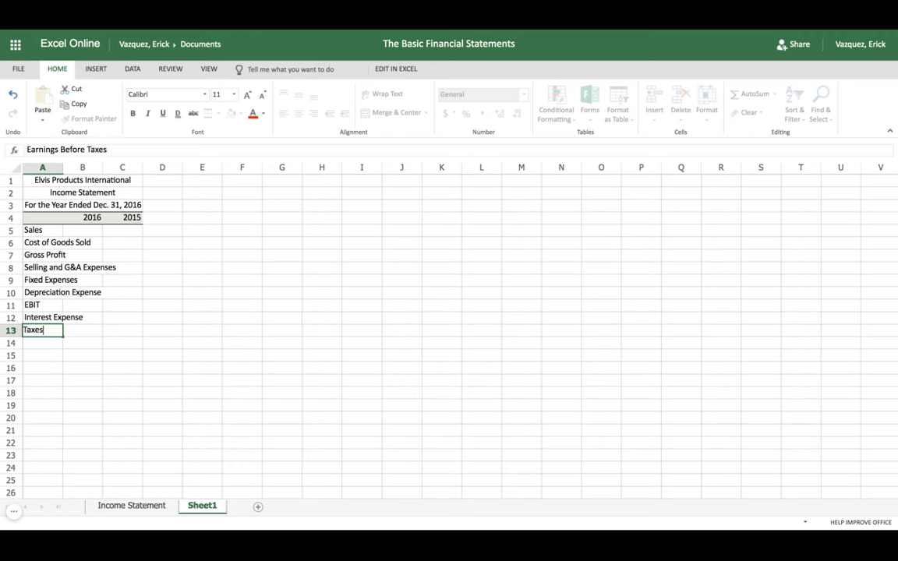
key(Return)
text(Taxes)
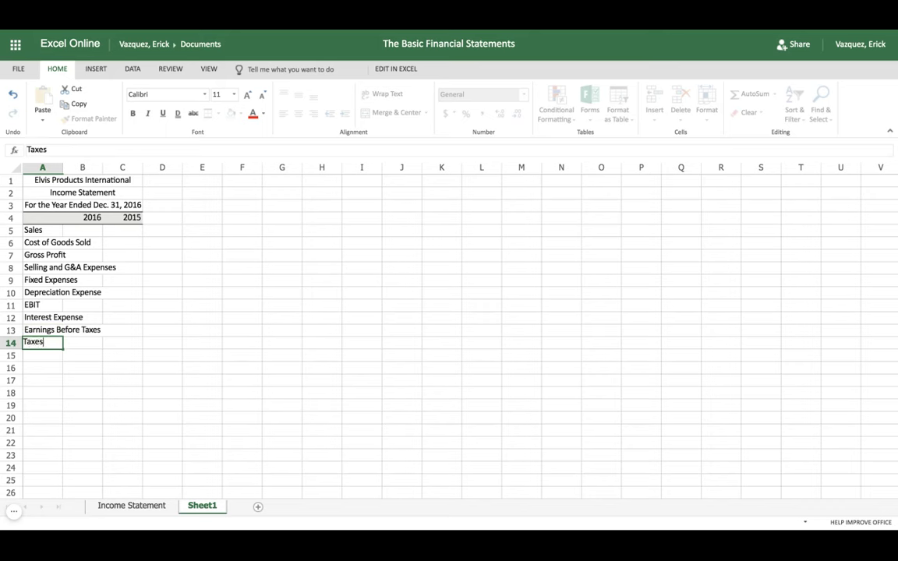
key(Return)
text(Net)
text(Income)
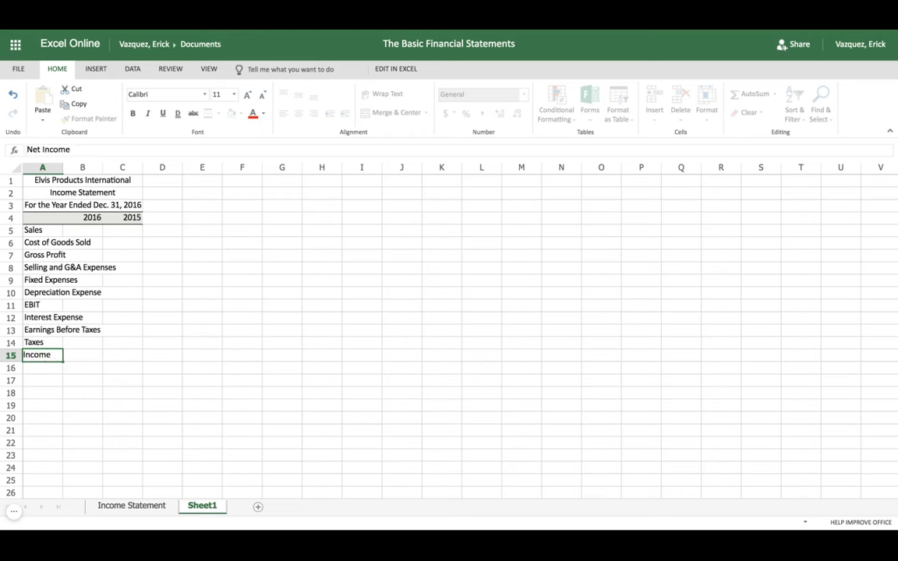
key(Return)
Leave row 16 blank and enter "Notes:" in A17 and "Tax Rate" in A18.
key(Return)
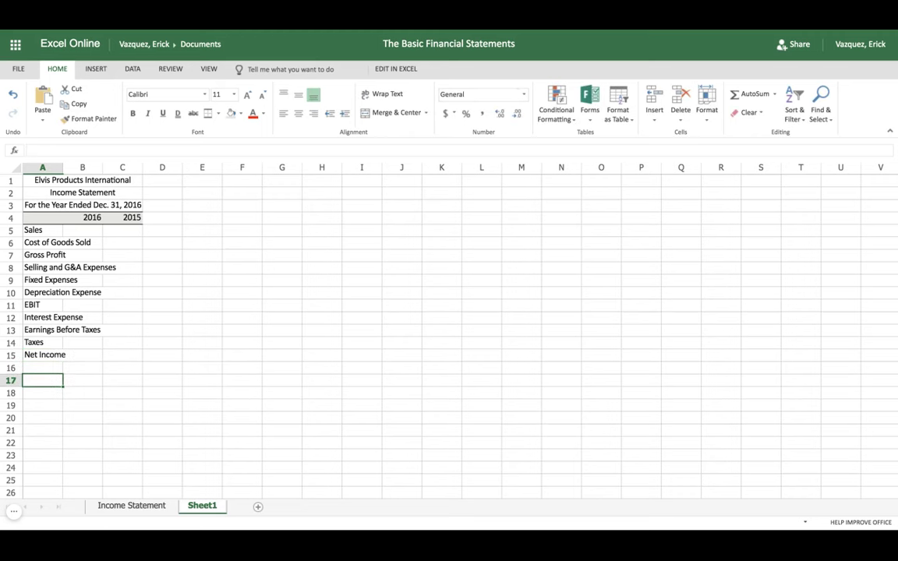
text(Notes:)
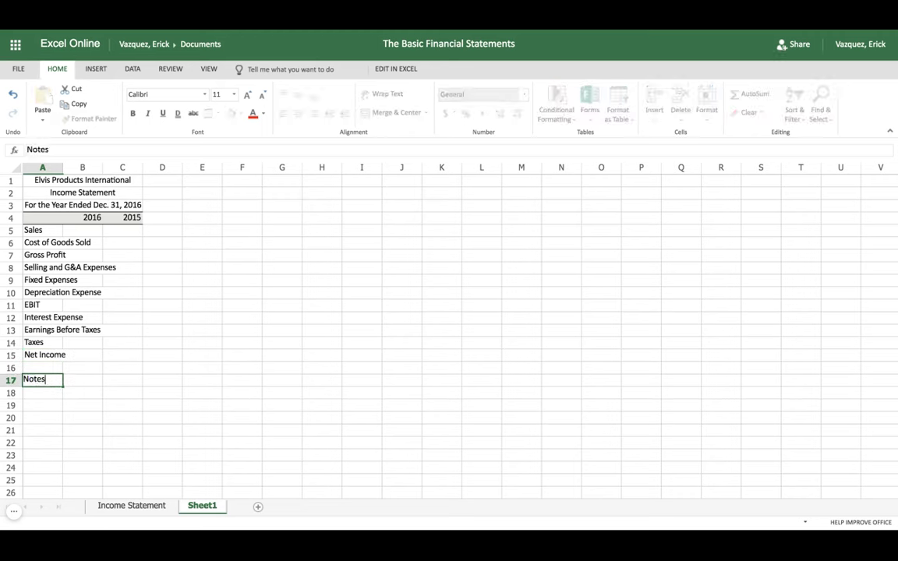
key(Return)
text(Taxes)
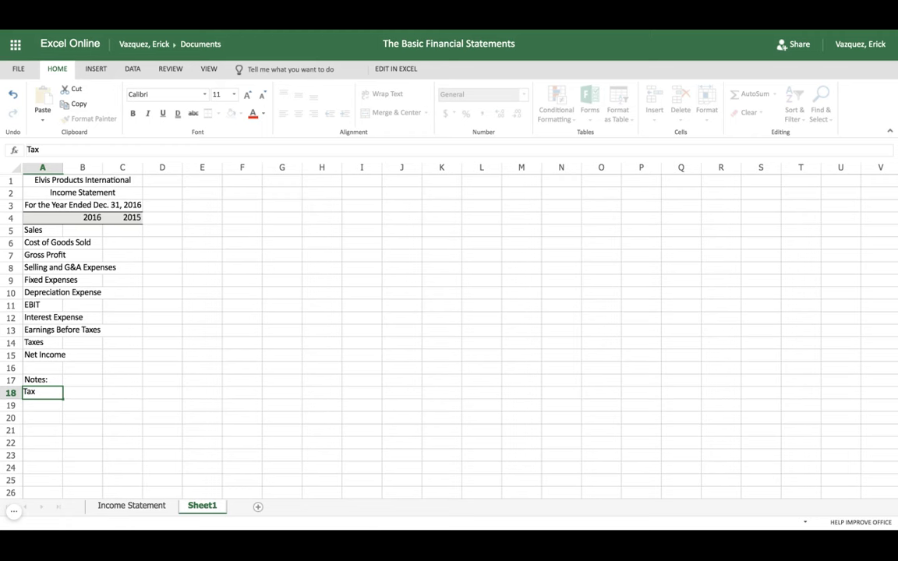
text(Rate)
key(Return)
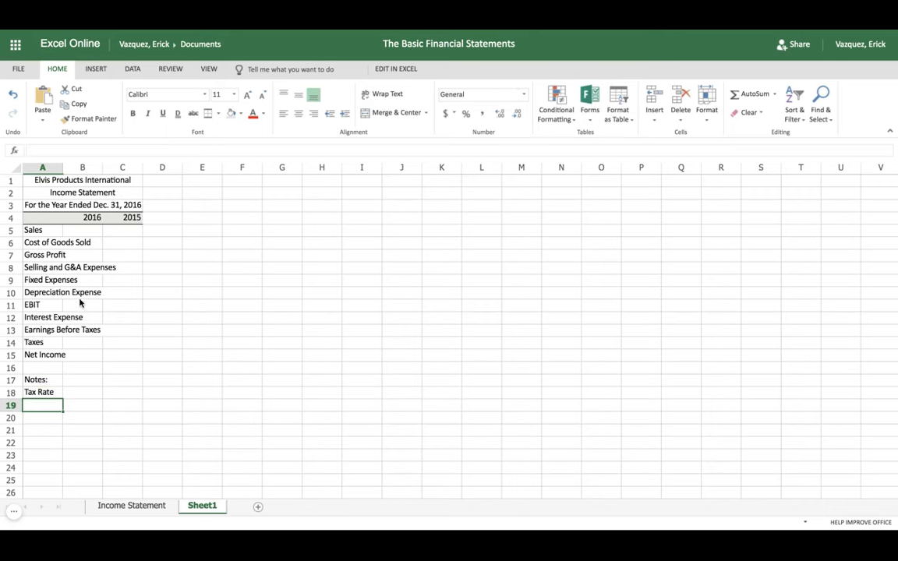
Widen column A so that the longest row label fits inside it.
click(44, 168)
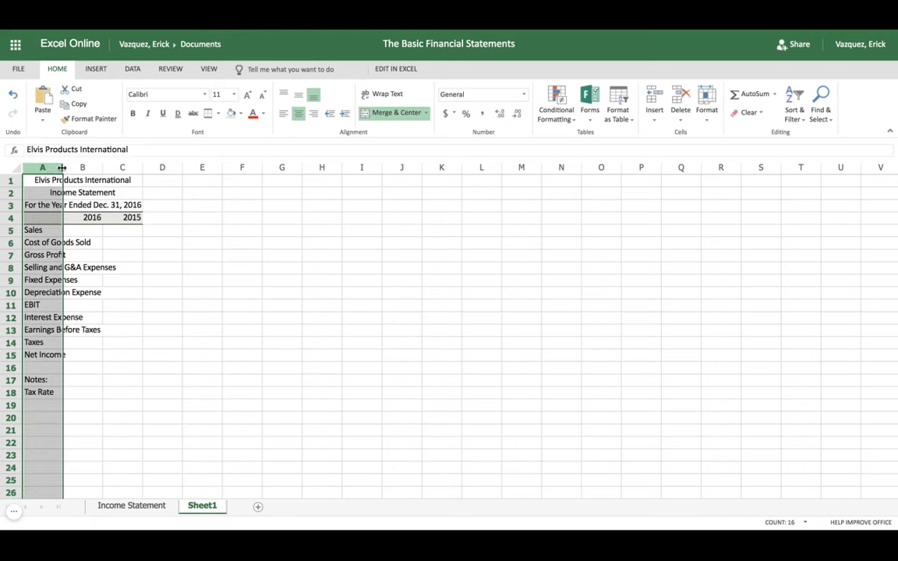
drag(62, 167, 129, 167)
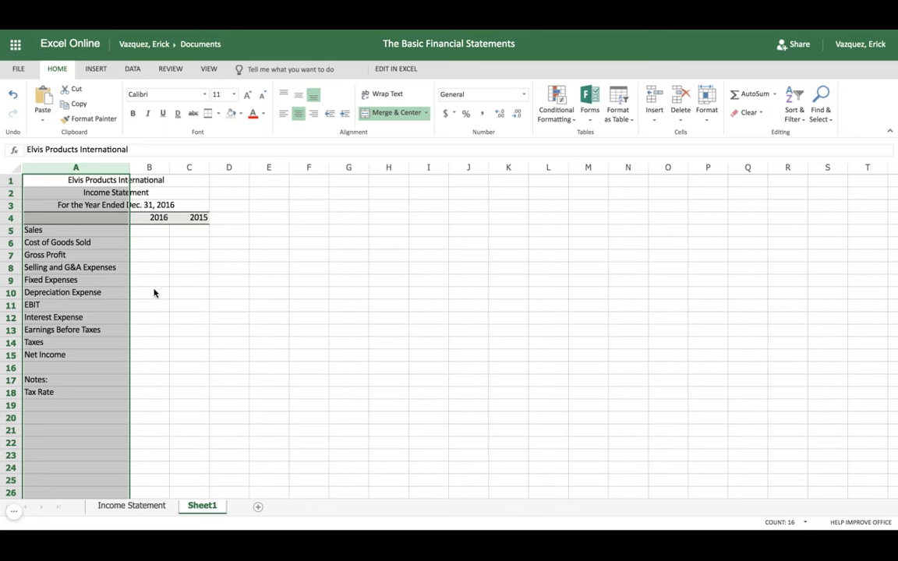
Enter 3850000 as the 2016 sales figure in B5.
click(149, 230)
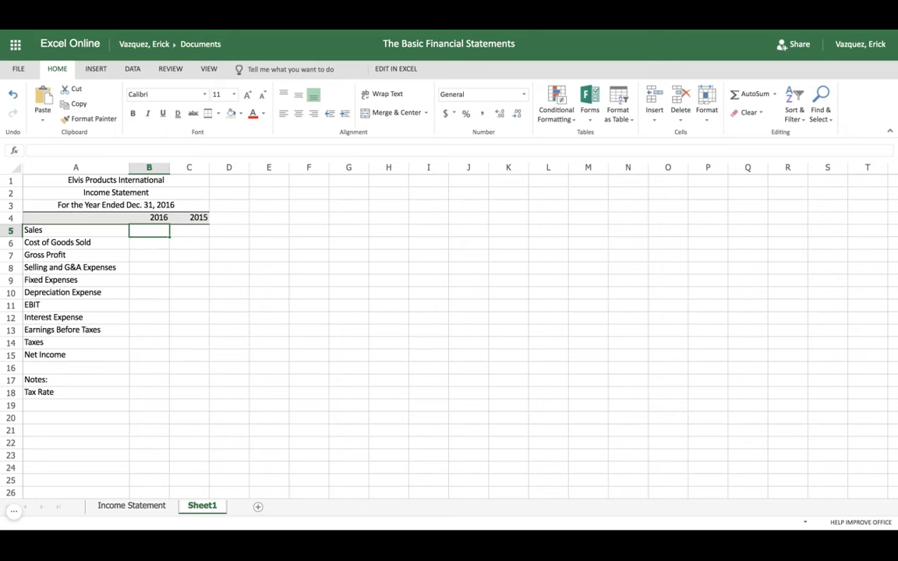
text(3)
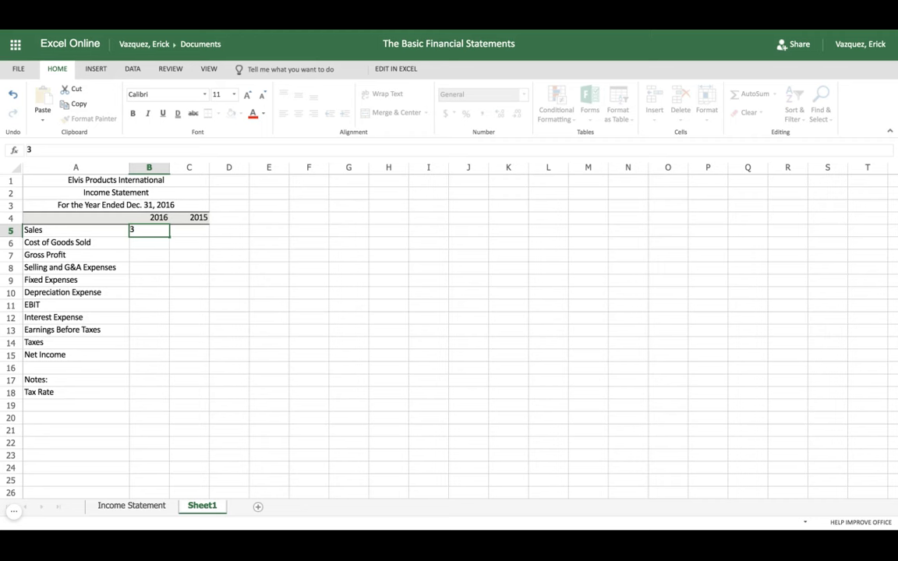
text(850000)
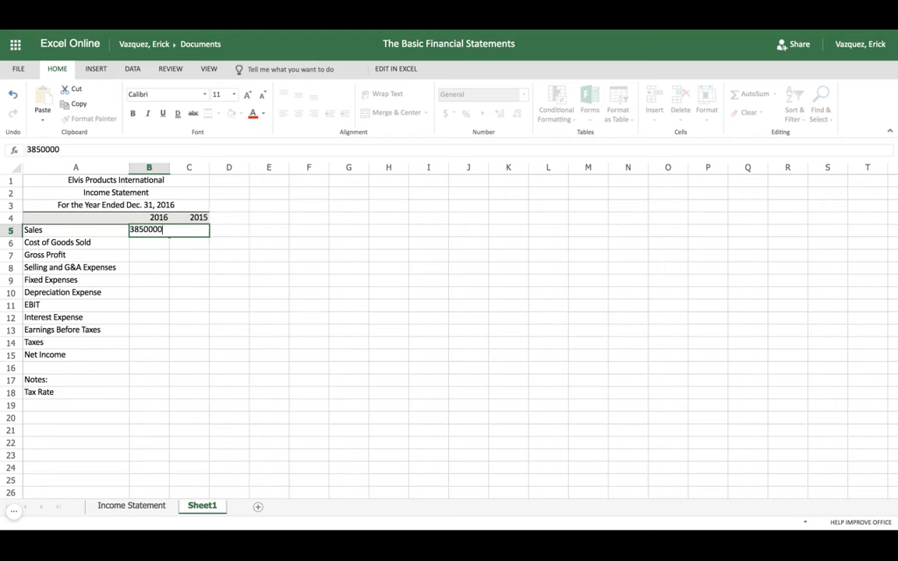
key(Tab)
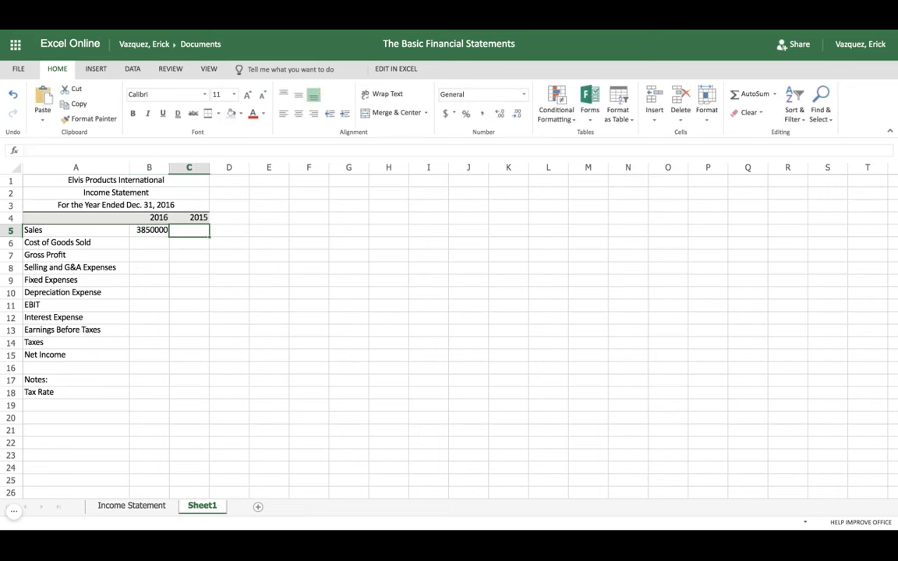
Format B5:B15 with thousands separators and no decimal places.
click(153, 232)
drag(153, 231, 152, 355)
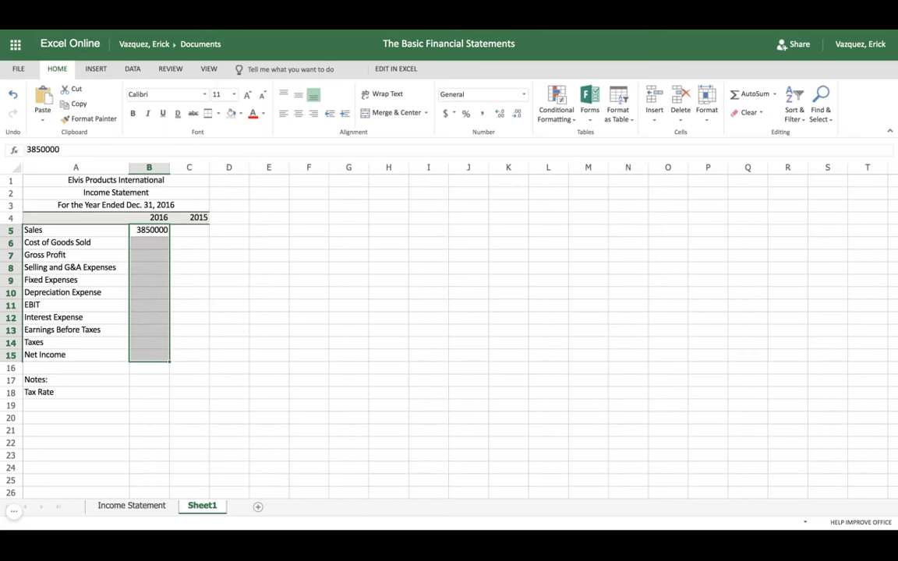
click(483, 115)
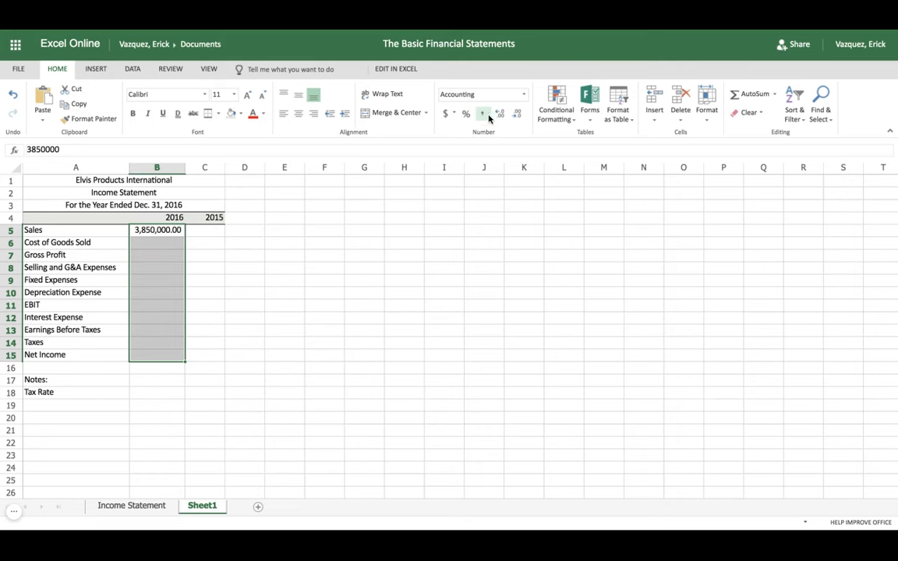
click(517, 114)
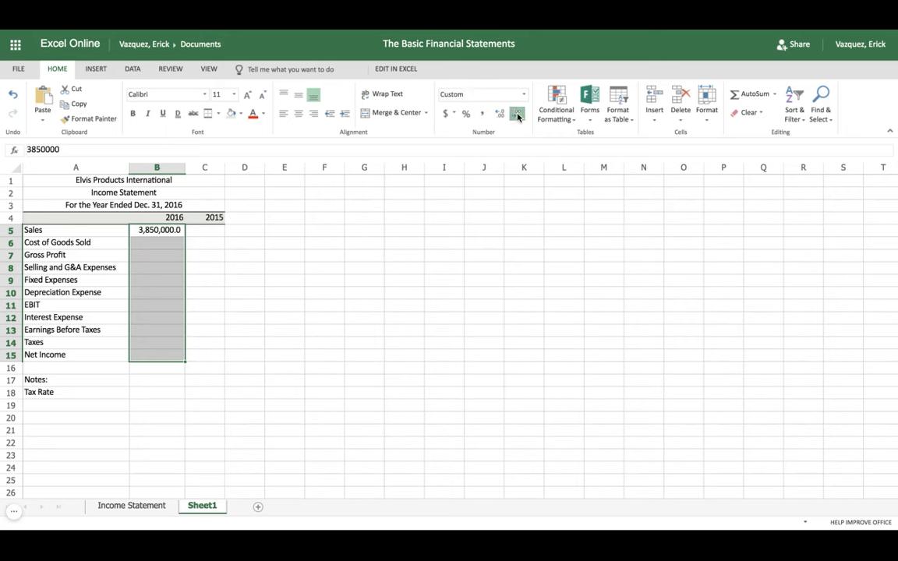
click(517, 114)
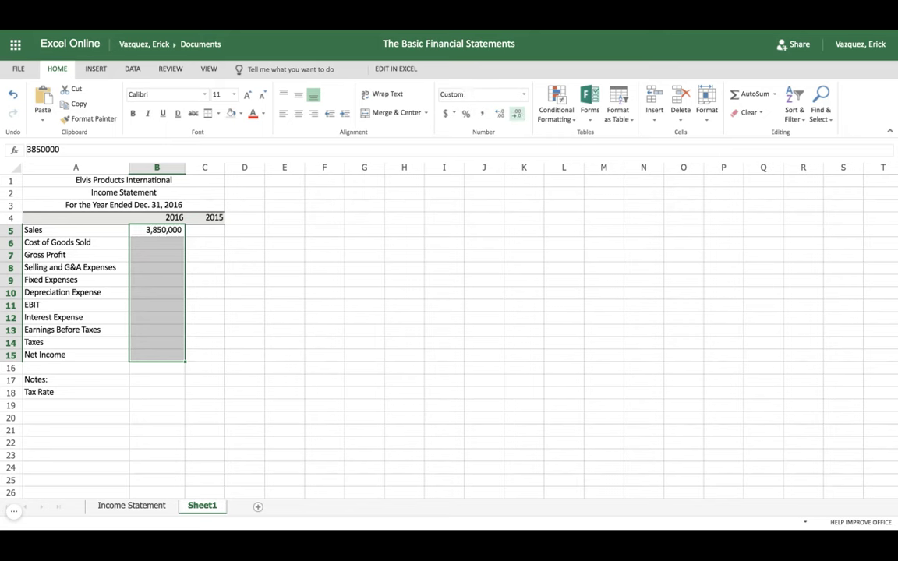
Enter 325000 as the 2016 cost of goods sold in B6.
click(161, 245)
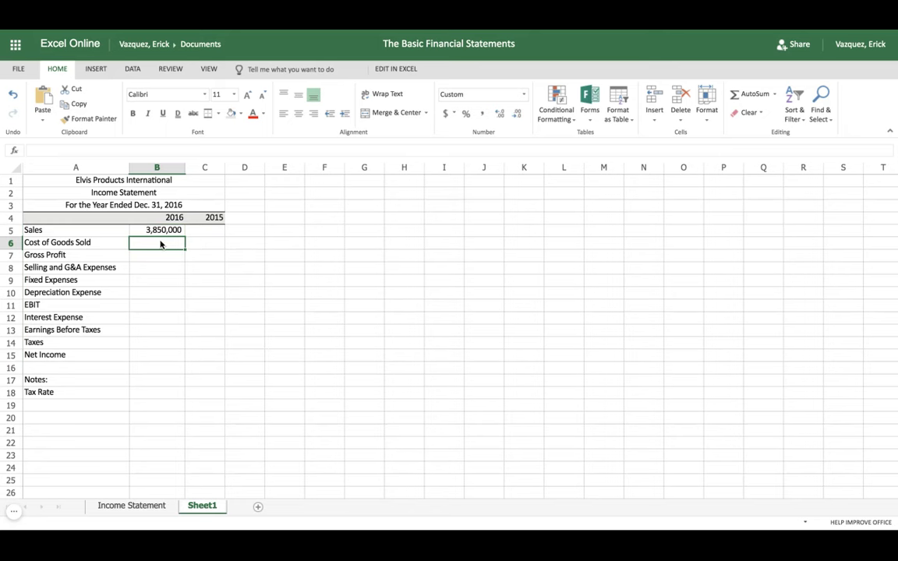
text(3250)
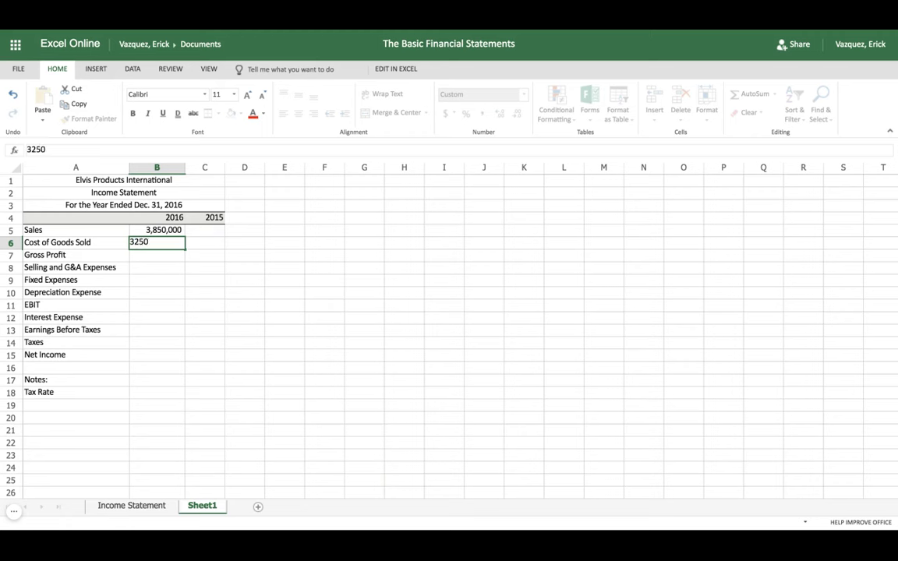
text(00)
key(Tab)
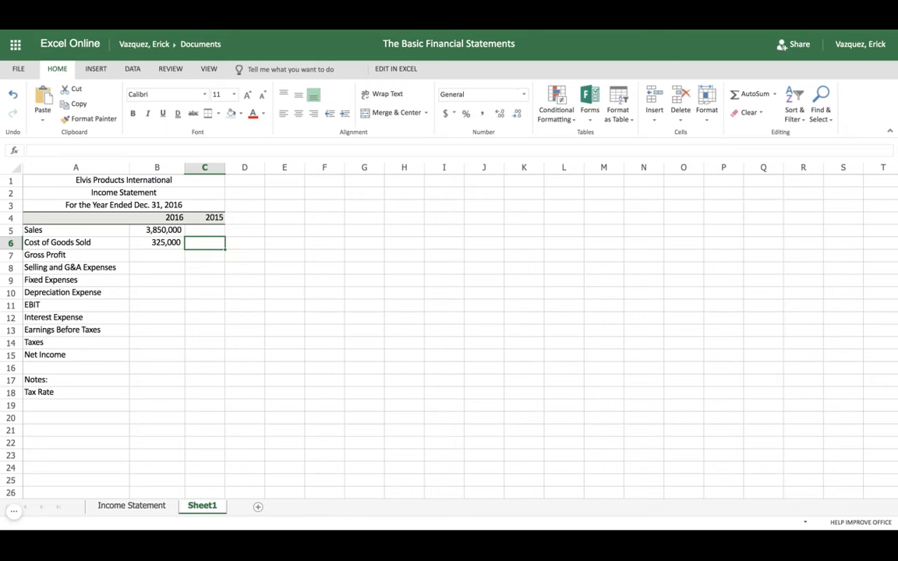
Calculate the 2016 gross profit in B7 with the formula =B5-B6.
click(162, 257)
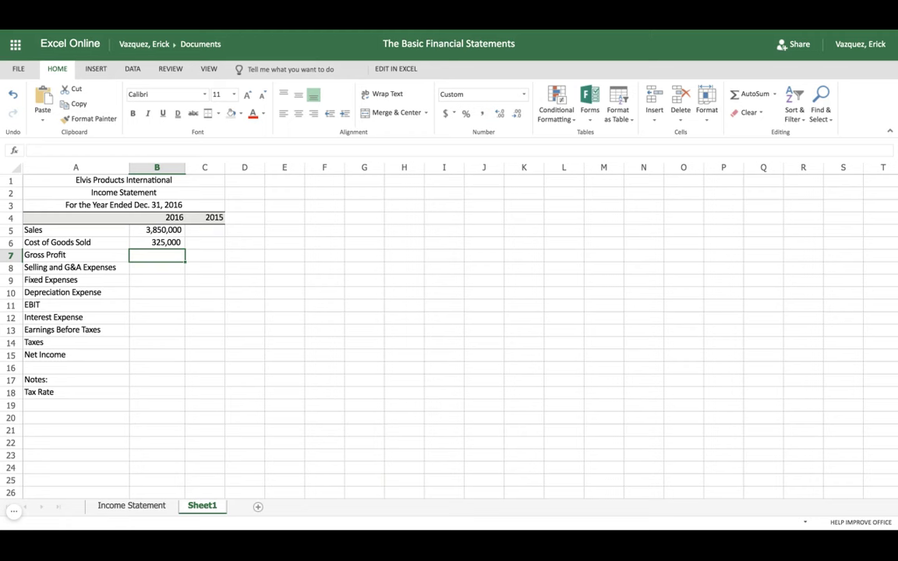
text(=)
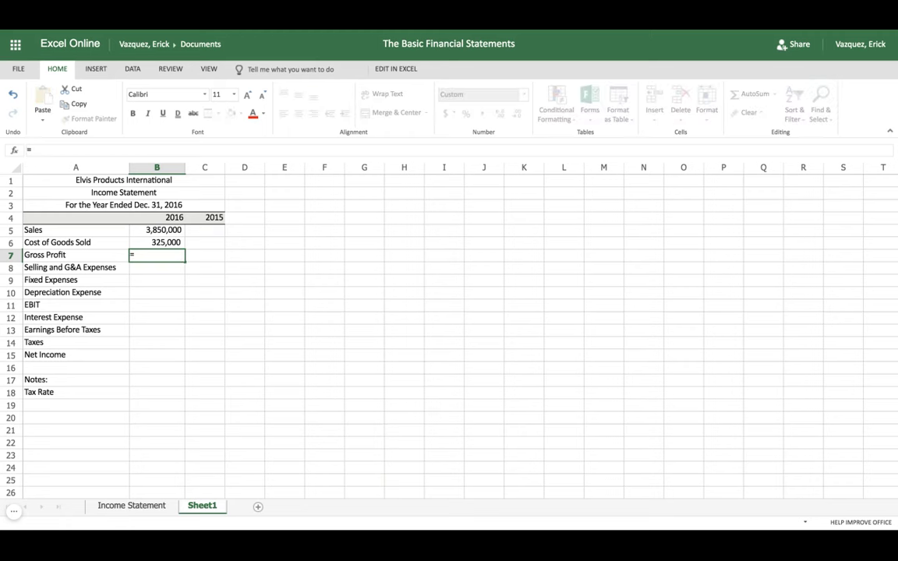
click(162, 231)
text(-)
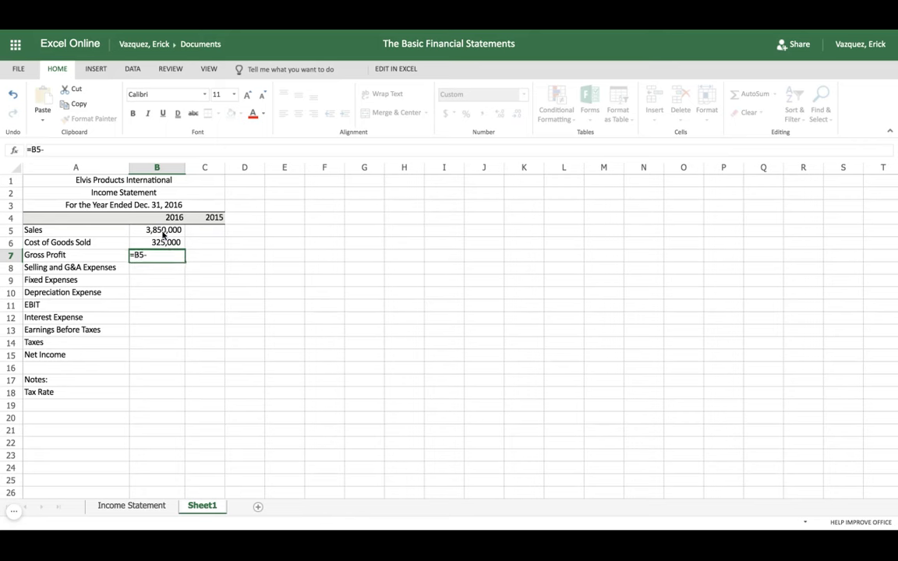
click(164, 243)
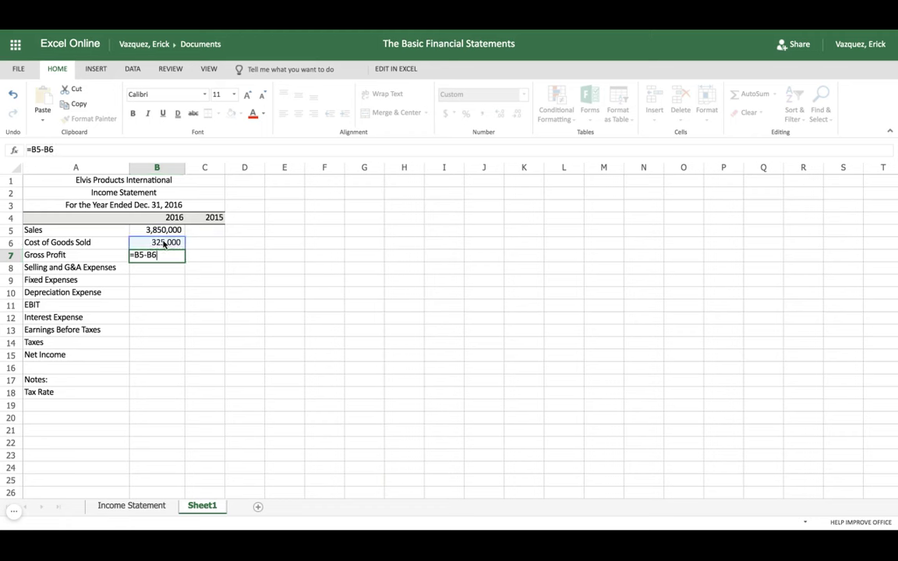
key(Tab)
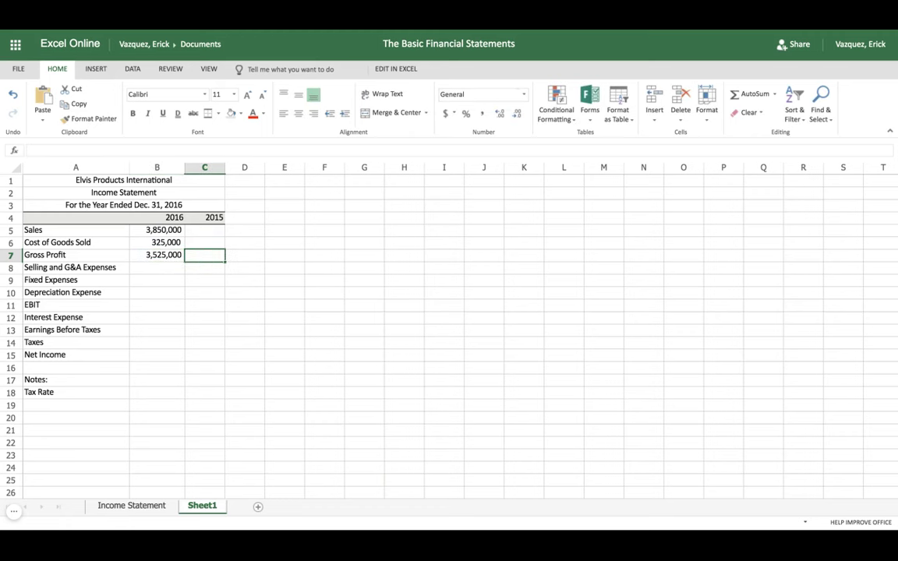
Enter 330300 as the 2016 selling and G&A expenses in B8.
click(156, 270)
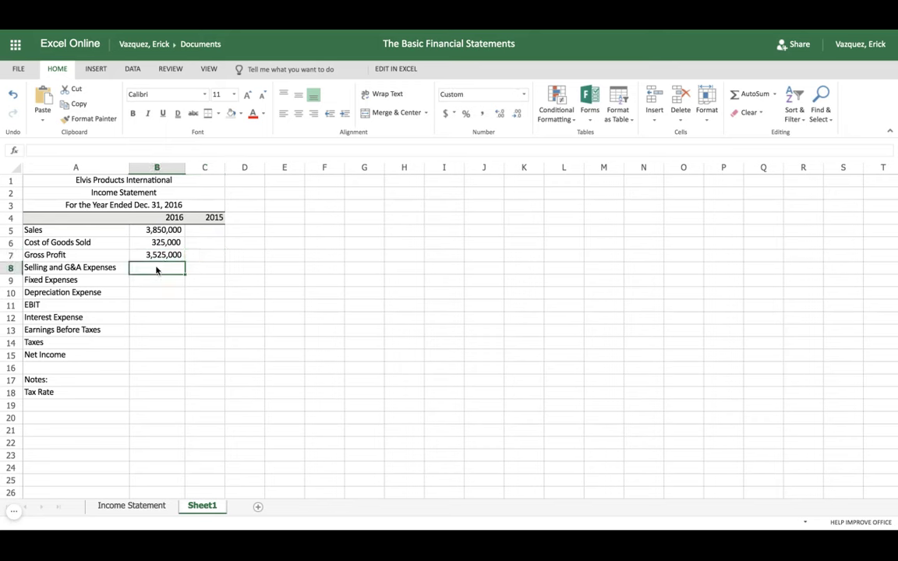
text(330300)
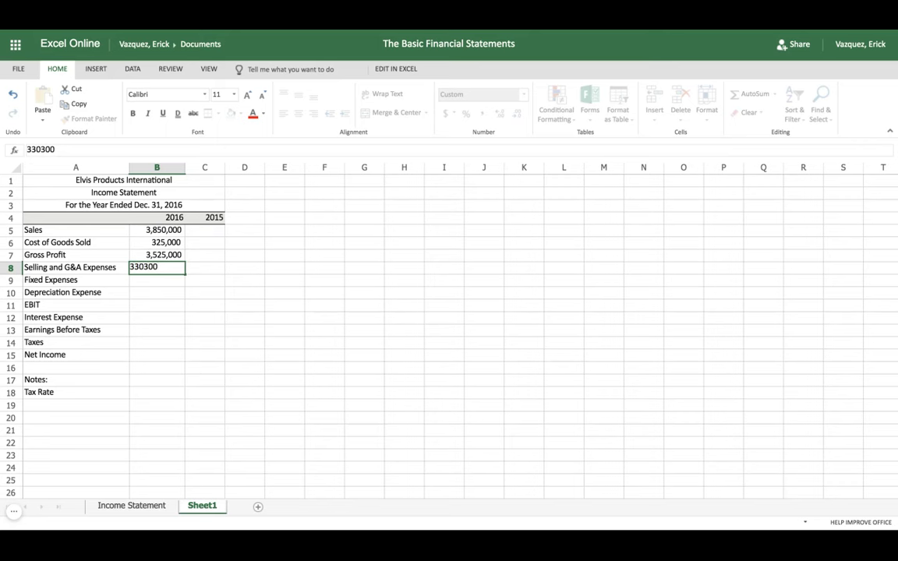
key(Return)
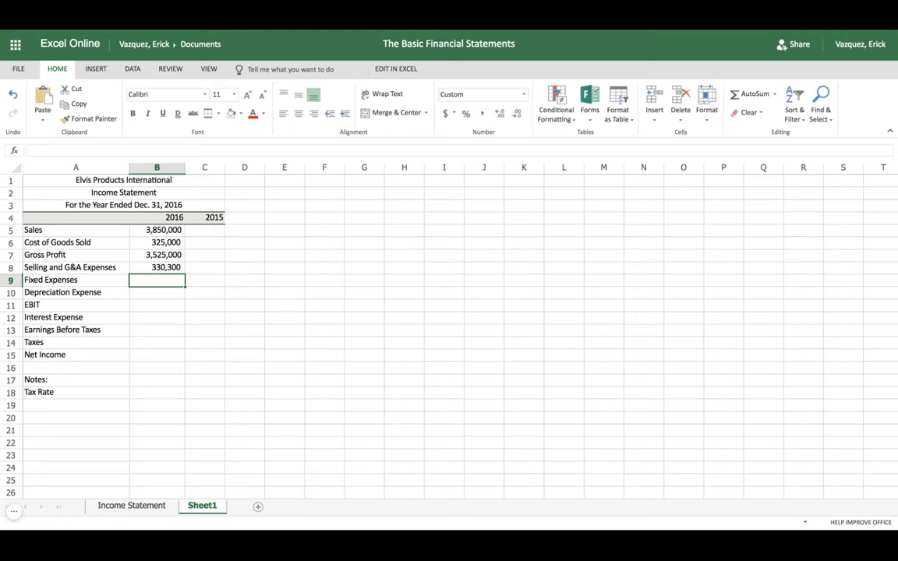
Enter the 2016 fixed expenses of 100000 in B9 and the depreciation expense of 20000 in B10.
text(100,00)
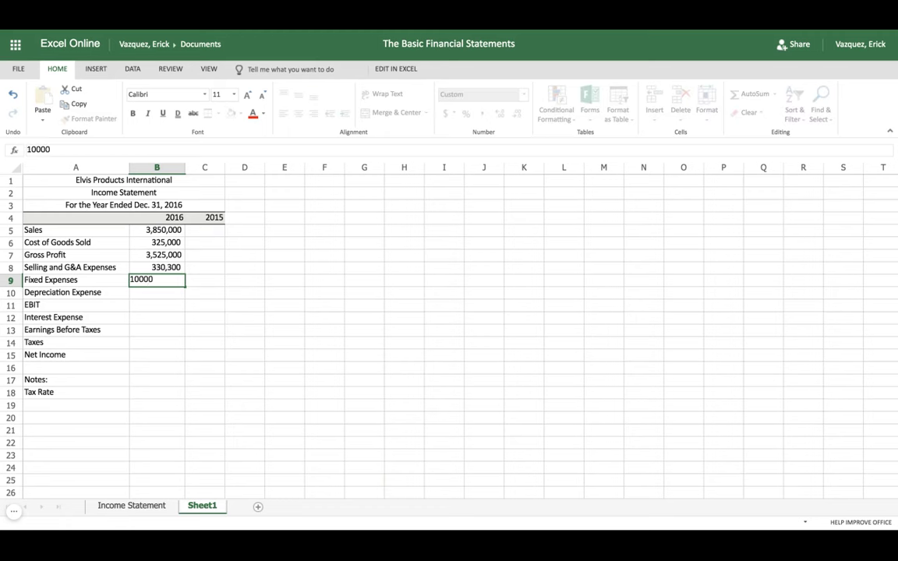
text(0)
key(Return)
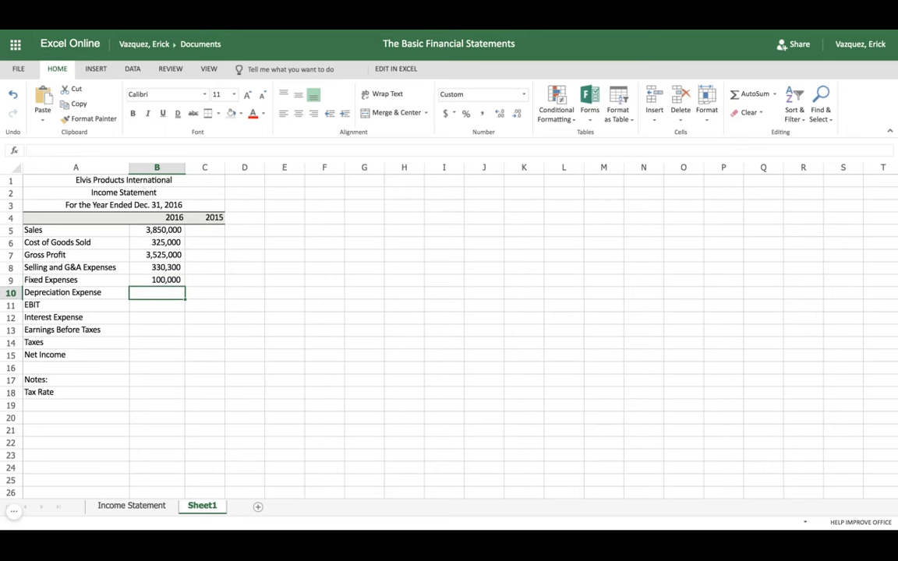
text(20000)
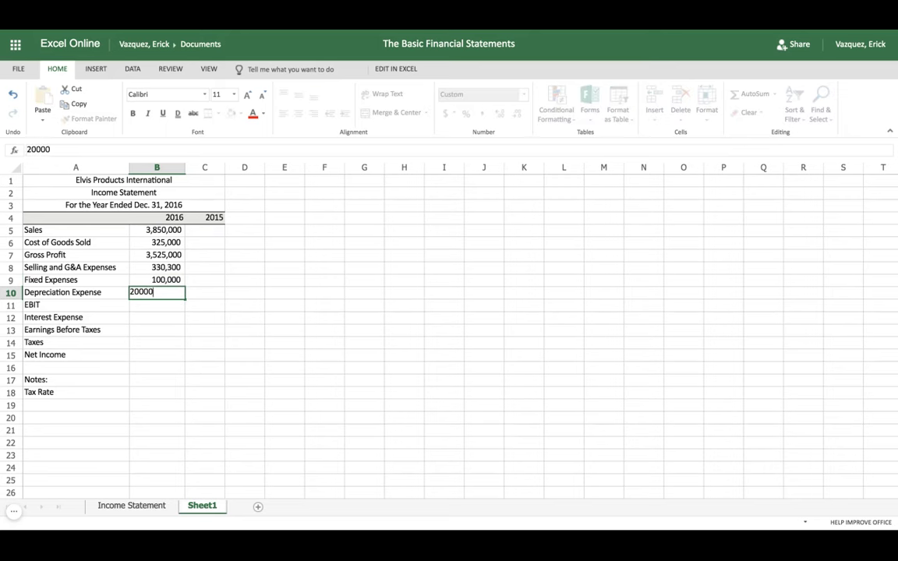
key(Return)
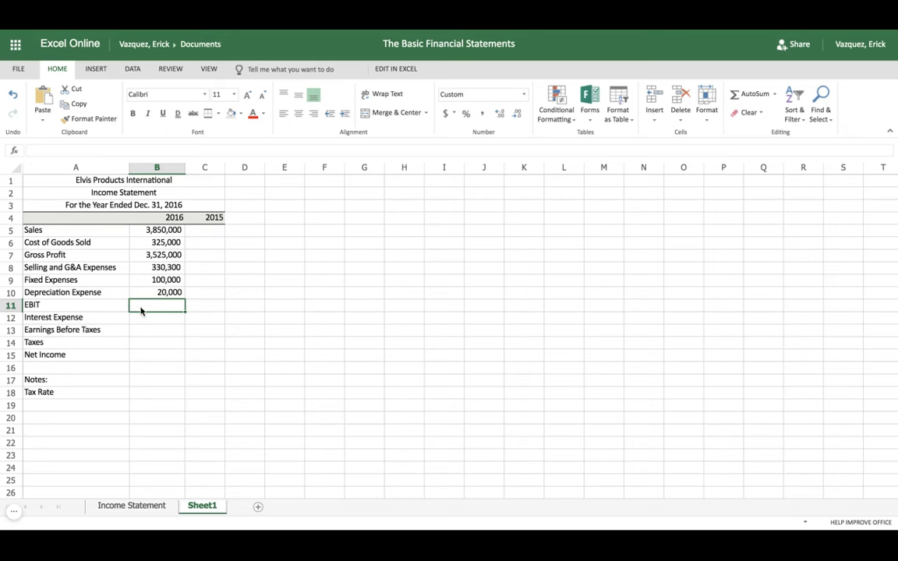
Calculate the 2016 EBIT in B11 with the formula =B7-SUM(B8:B10).
text(=)
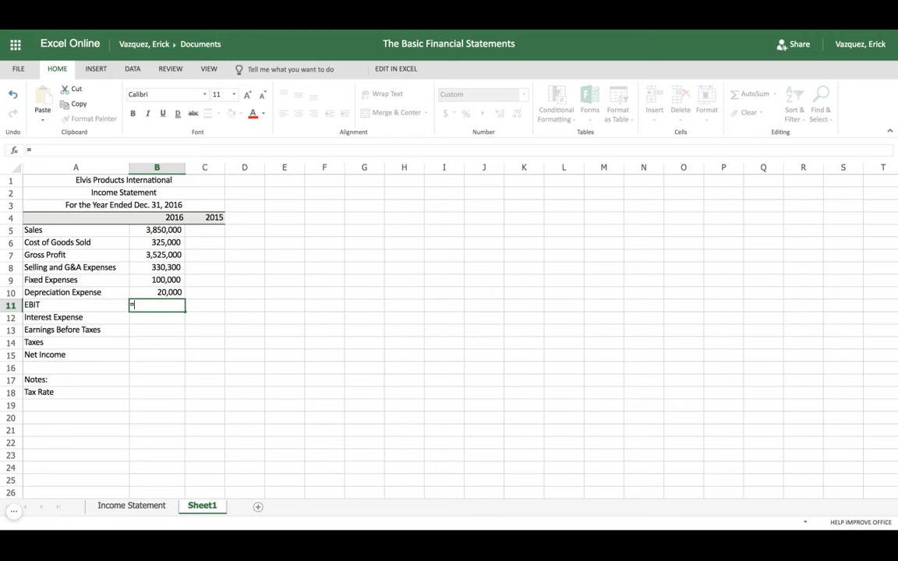
click(152, 258)
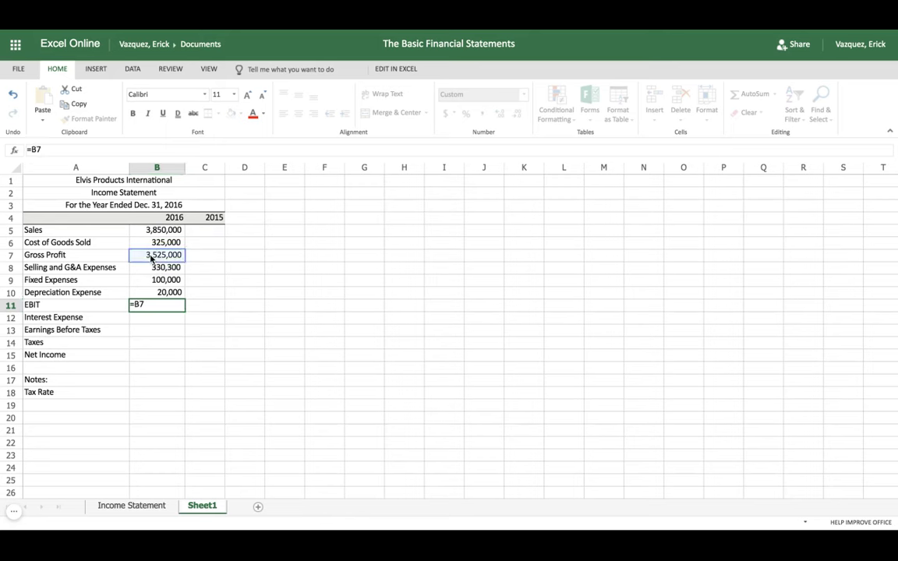
text(-)
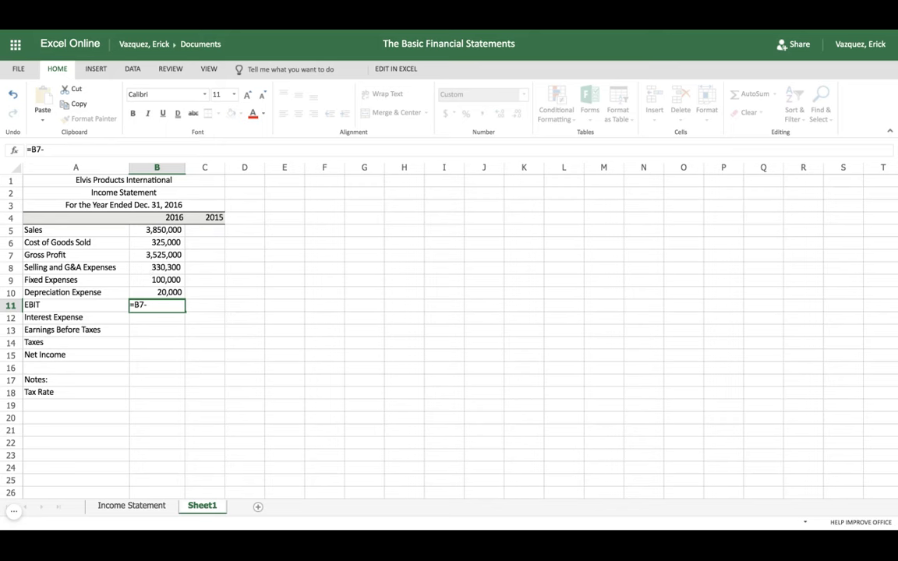
text(sum)
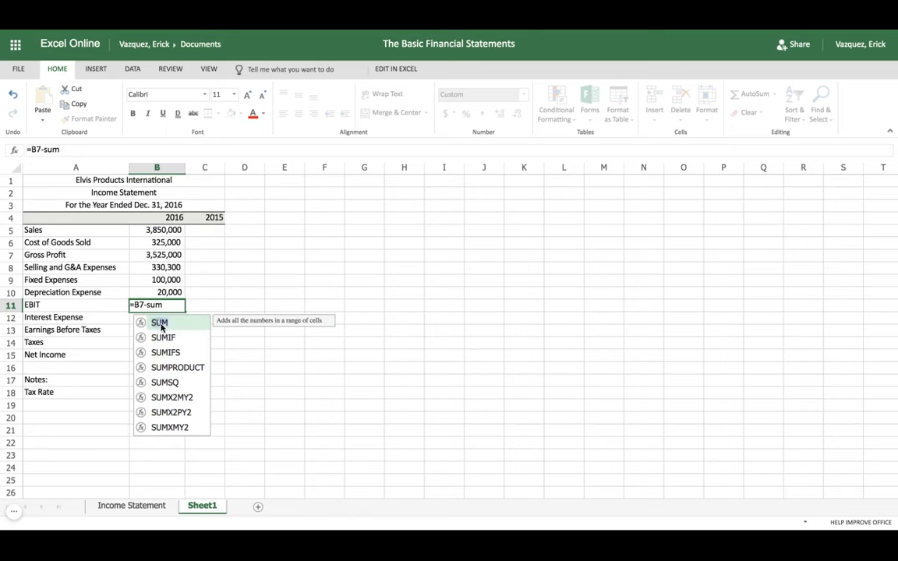
double_click(160, 324)
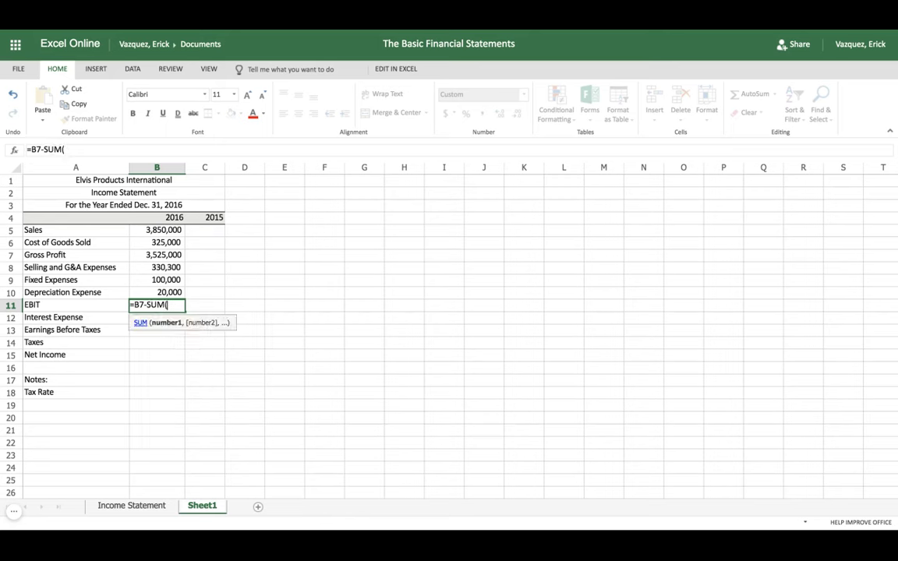
click(160, 268)
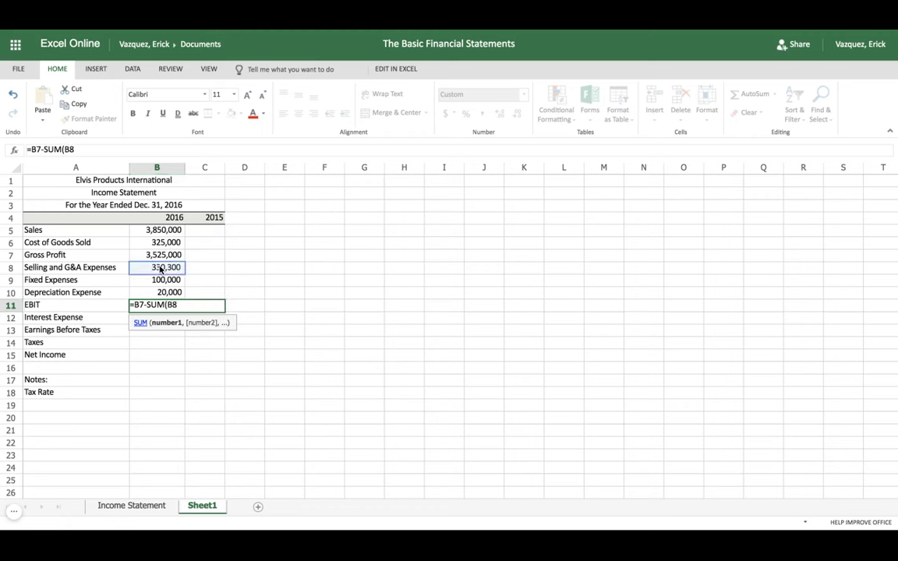
drag(161, 267, 160, 293)
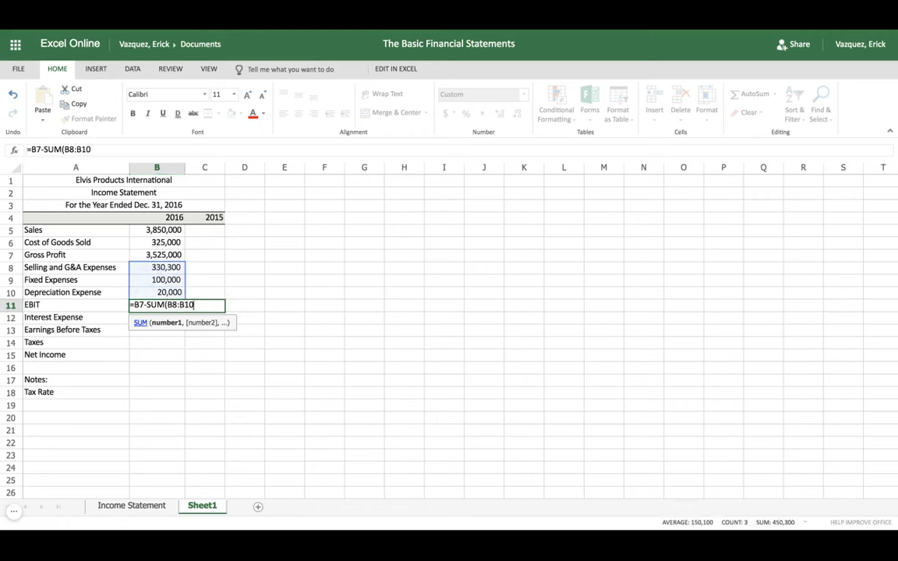
text())
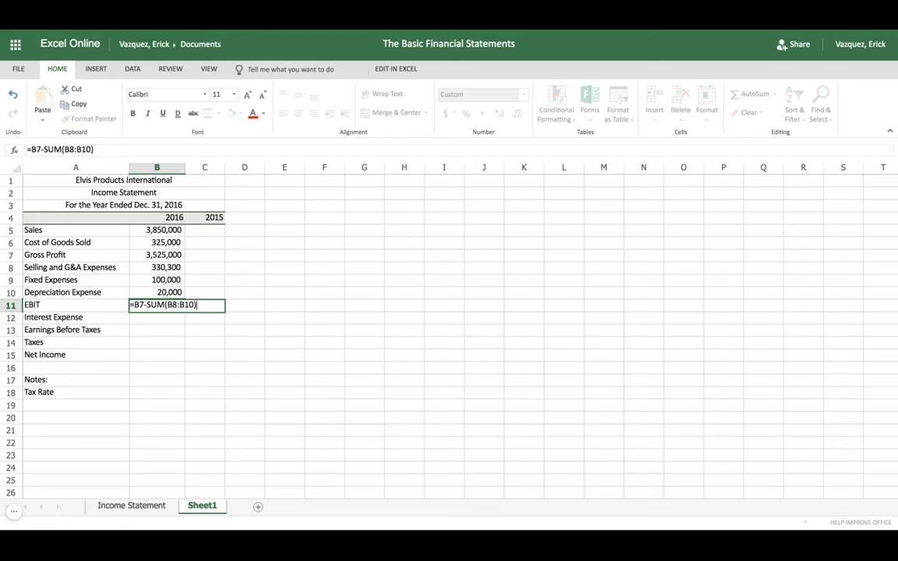
key(Tab)
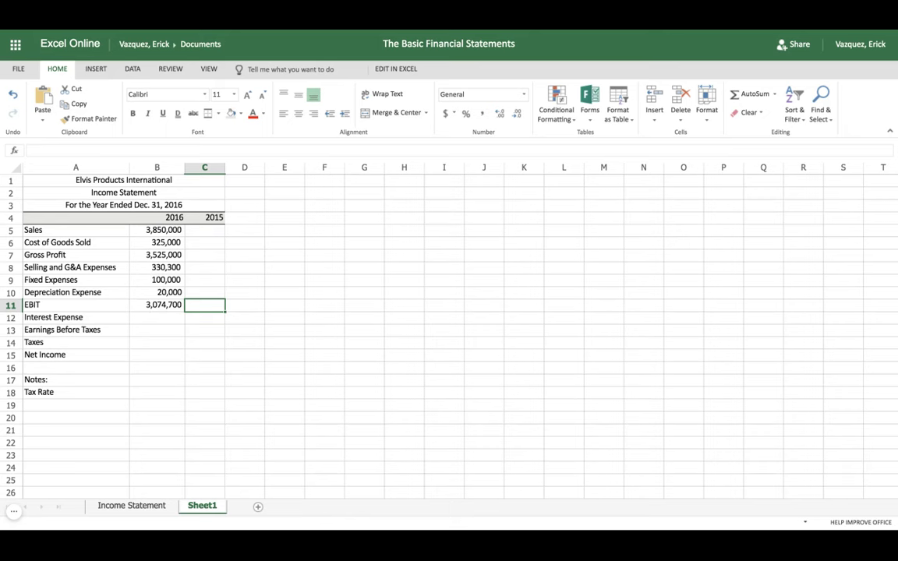
Correct the 2016 cost of goods sold in B6 to 3250000.
click(150, 246)
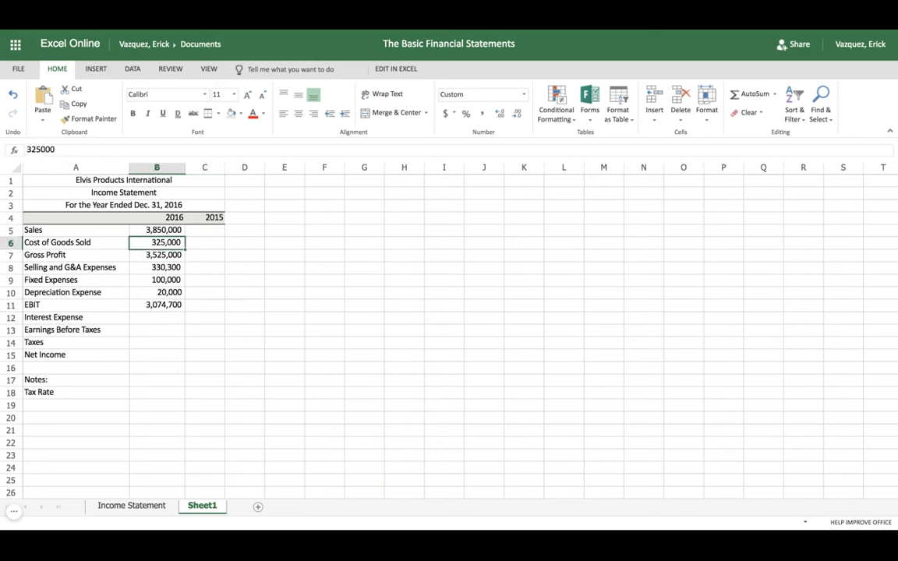
text(32)
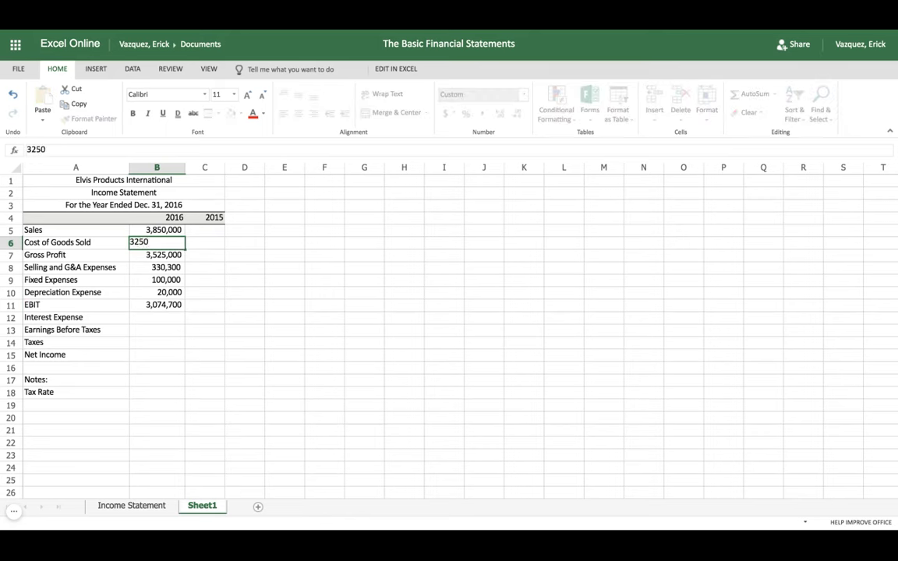
text(000)
key(Tab)
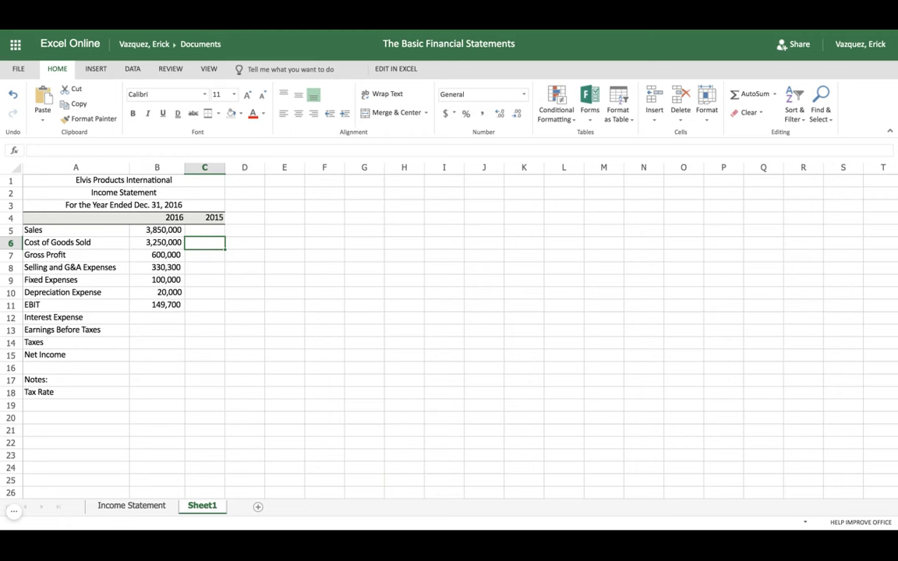
Enter 76000 as the 2016 interest expense in B12.
click(152, 331)
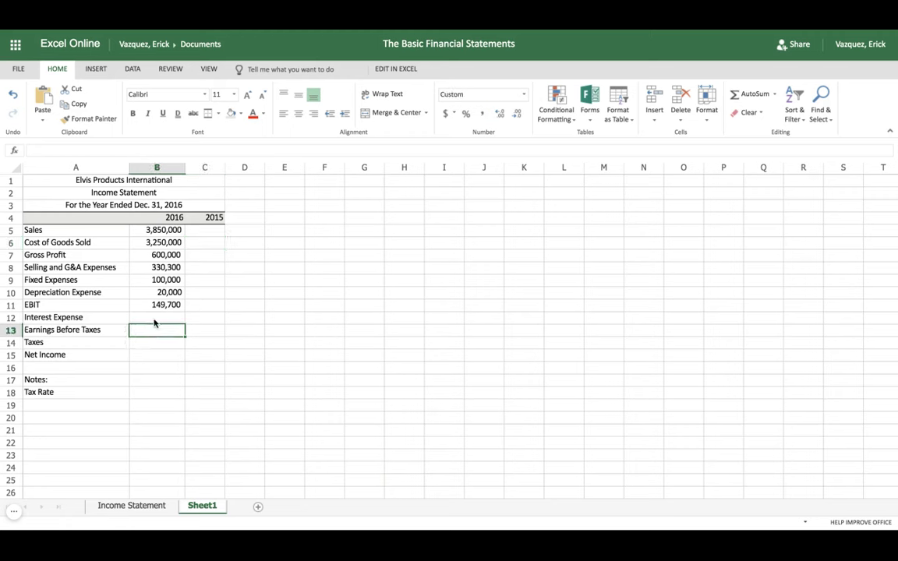
click(158, 319)
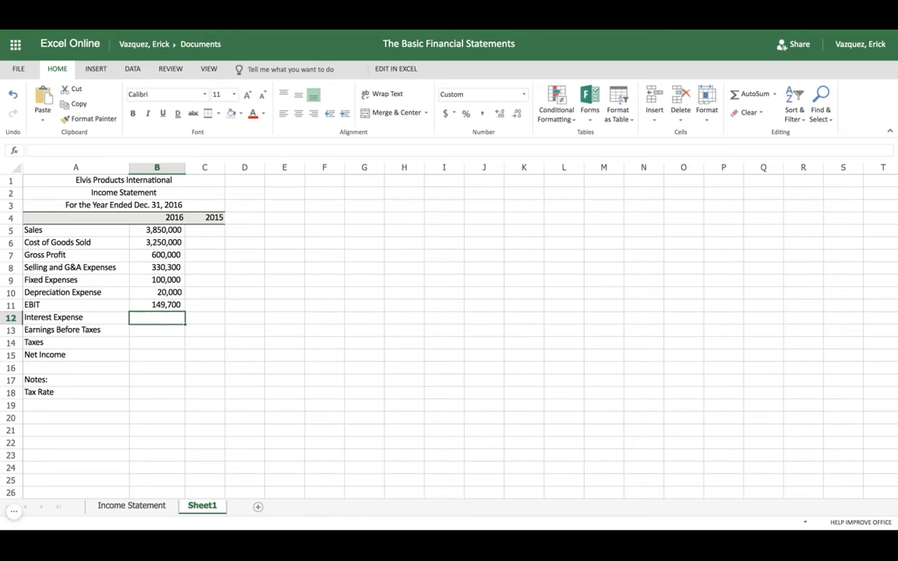
text(76)
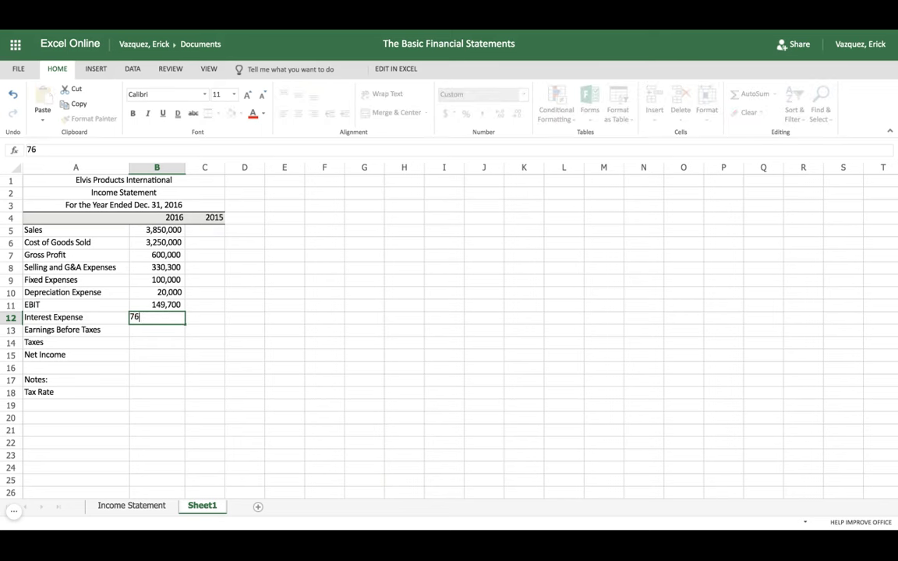
text(000)
key(Return)
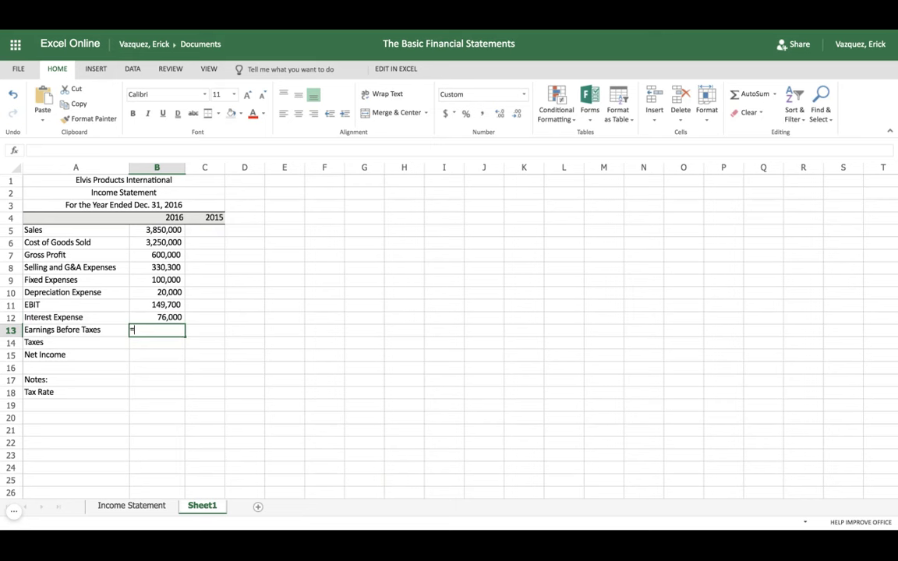
Calculate the 2016 earnings before taxes in B13 with the formula =B11-B12.
text(=)
click(172, 306)
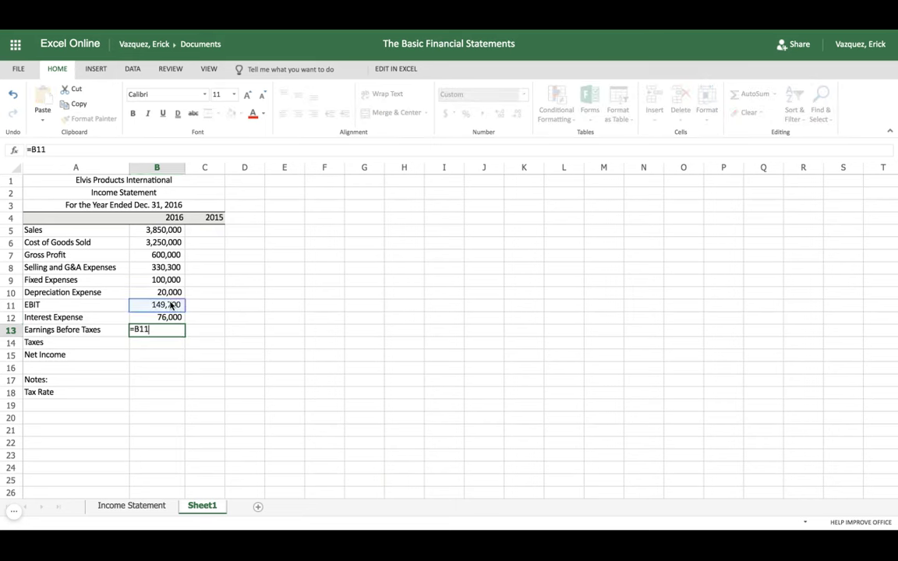
text(-)
click(169, 319)
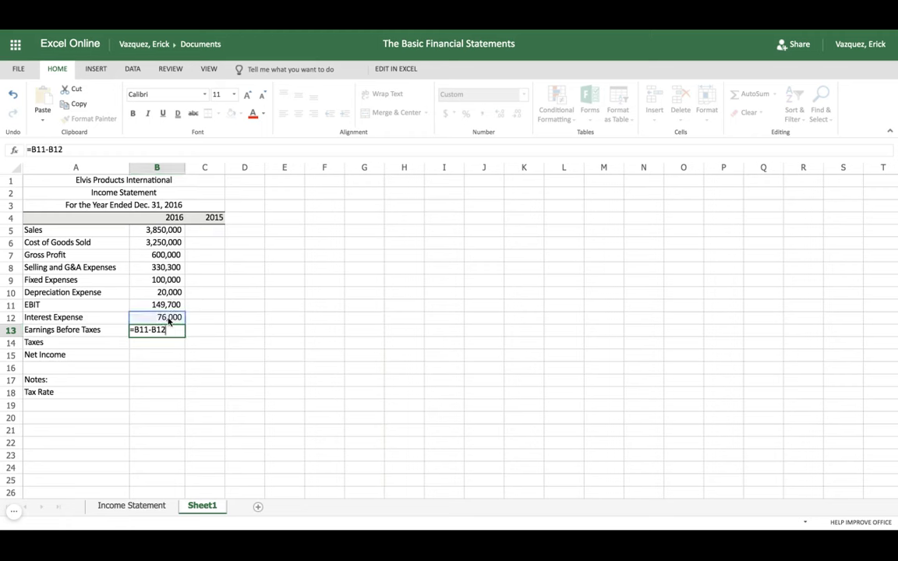
key(Tab)
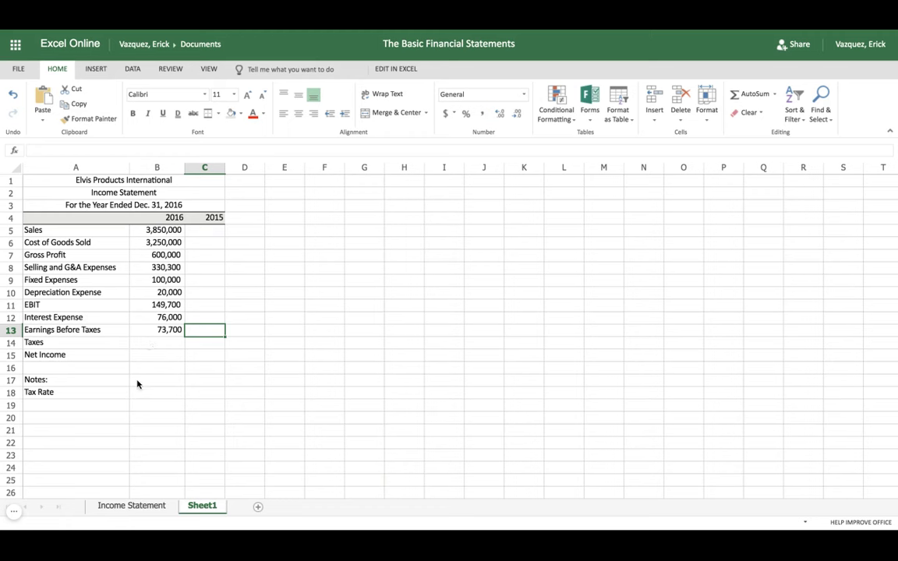
Check the finished Income Statement sheet for the tax rate and enter 40% in B18 of Sheet1.
click(133, 507)
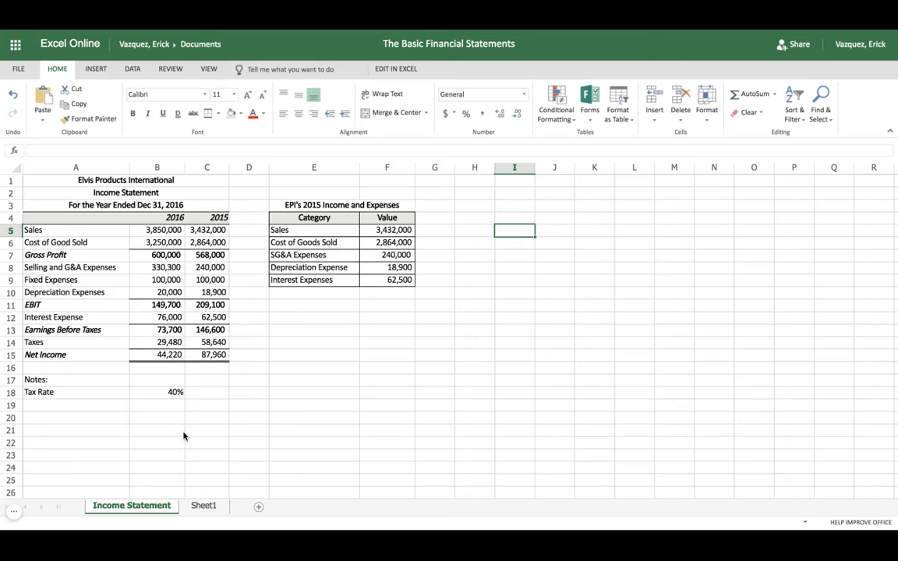
click(202, 505)
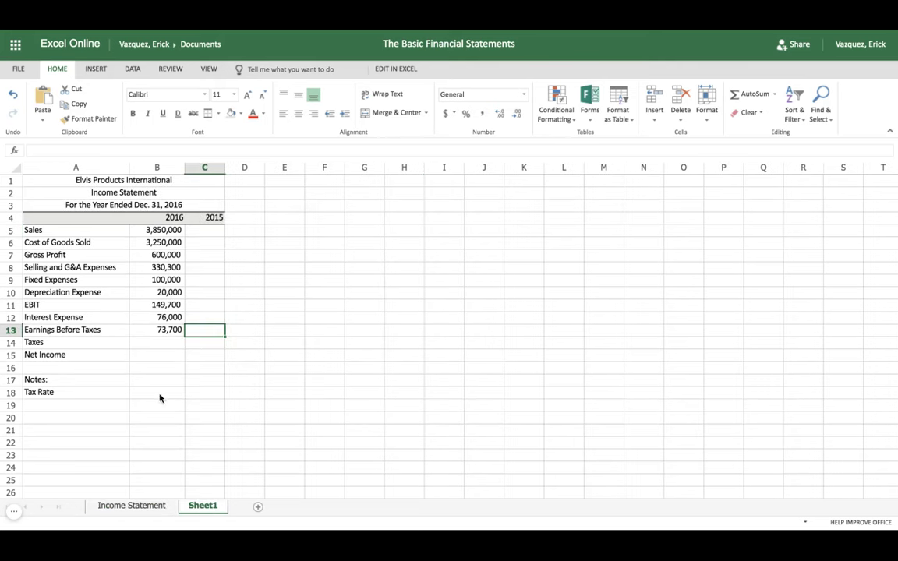
click(162, 396)
text(40)
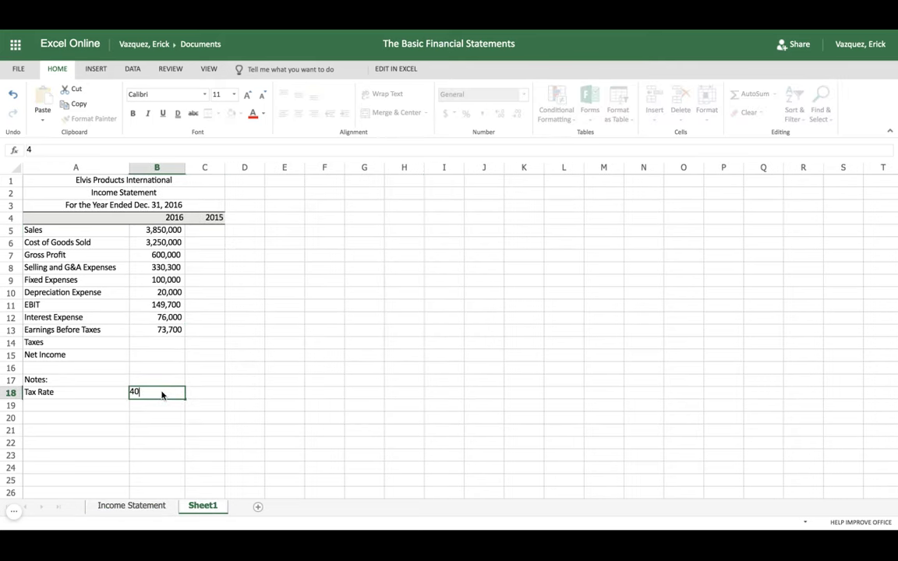
text(%)
Calculate the 2016 taxes in B14 by multiplying earnings before taxes by the tax rate, =B13*B18.
click(164, 343)
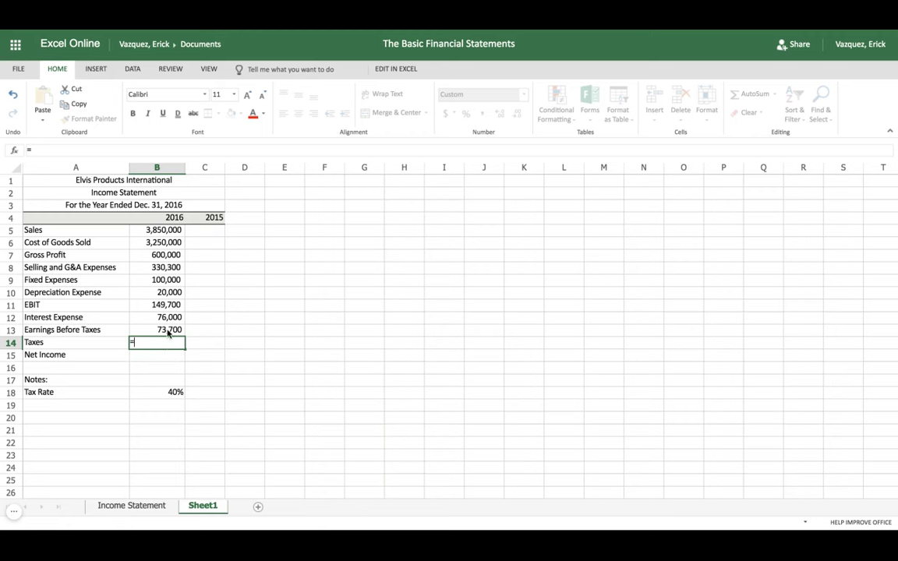
click(167, 333)
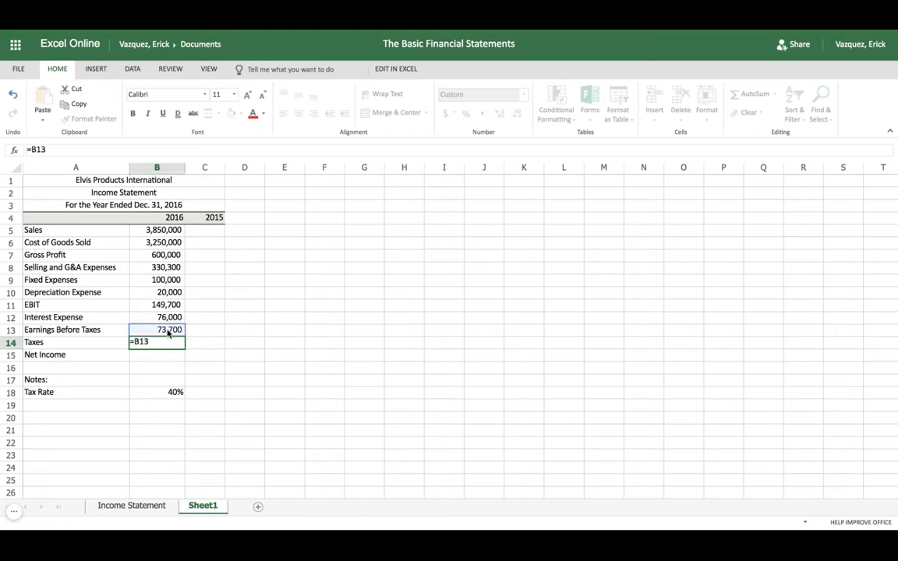
text(*)
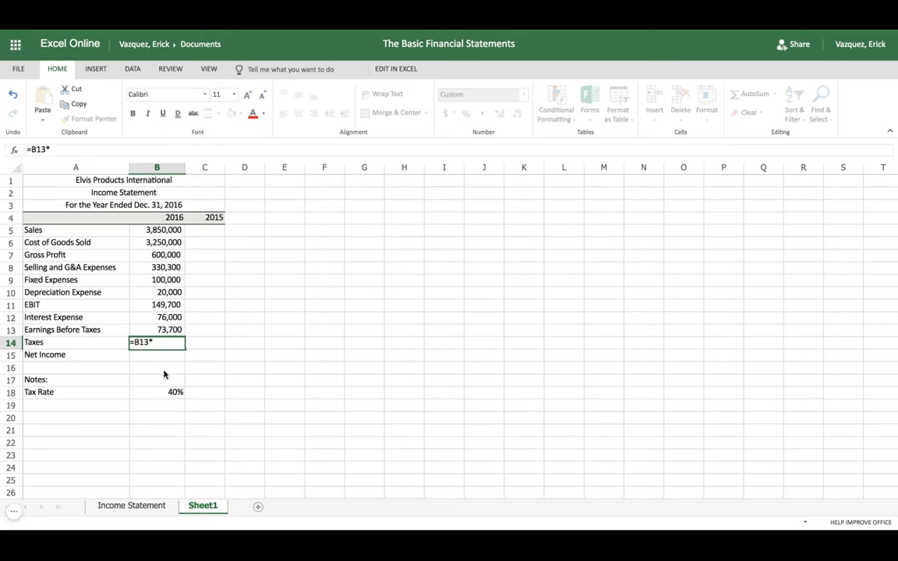
click(164, 394)
key(Tab)
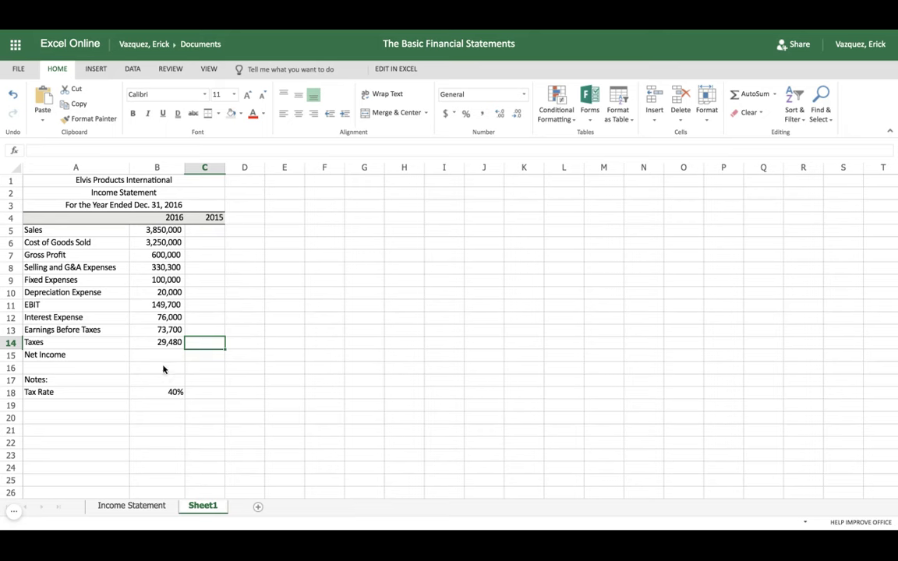
Calculate the 2016 net income in B15 with the formula =B13-B14.
click(165, 356)
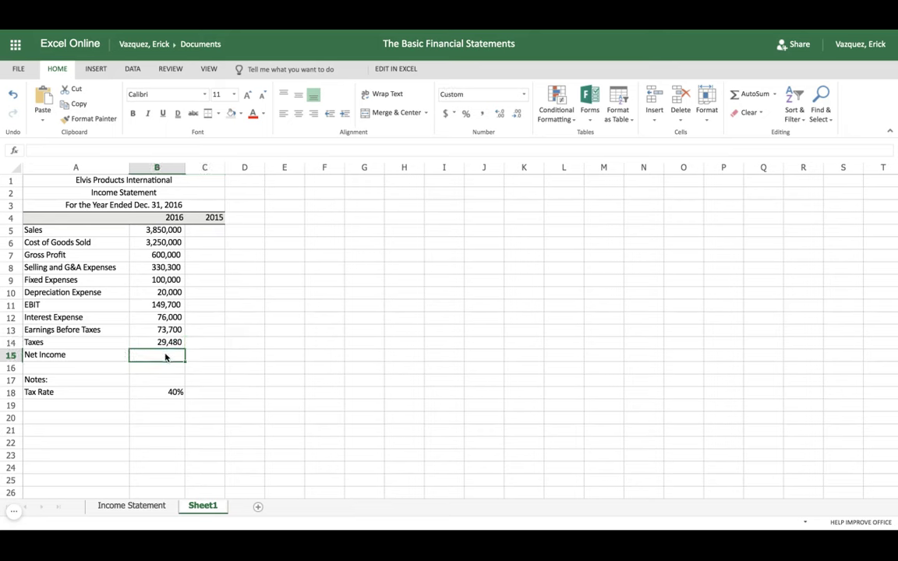
text(=)
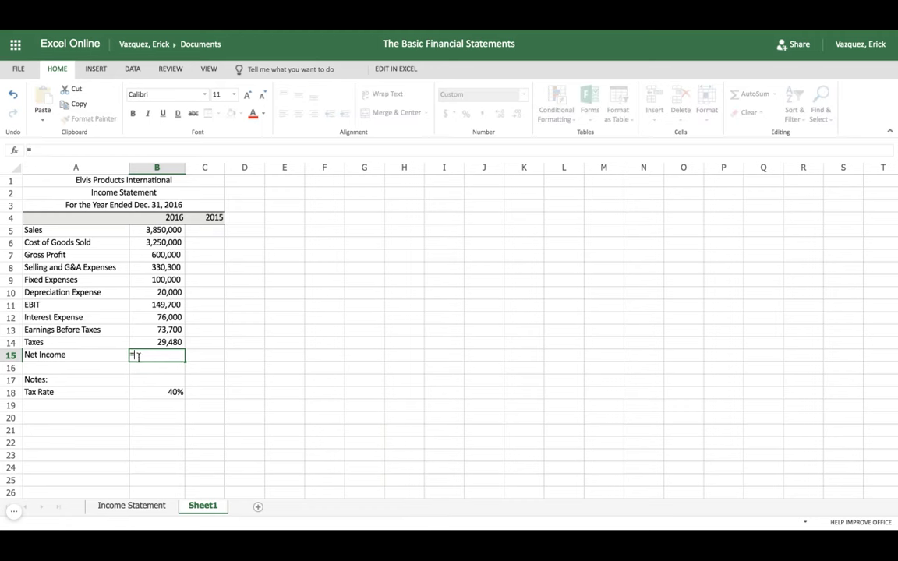
click(170, 333)
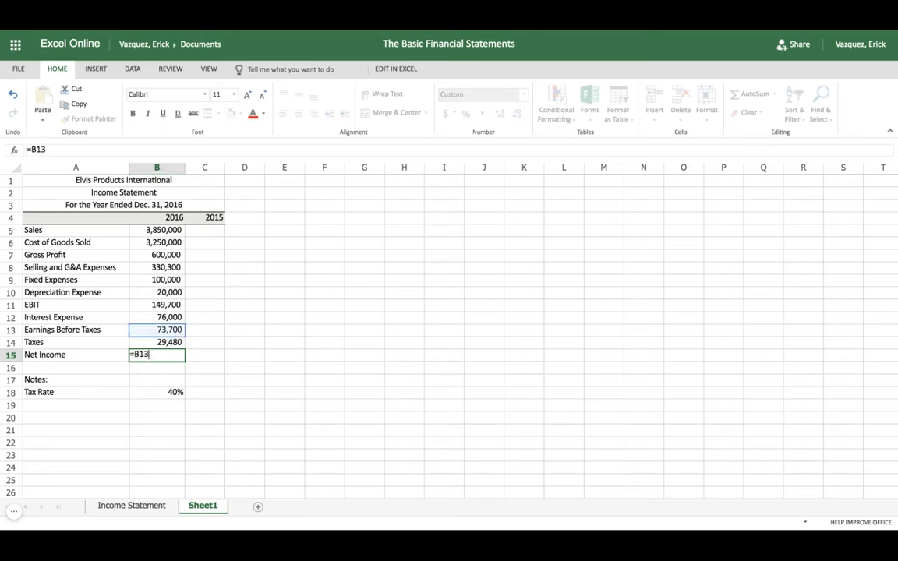
text(-)
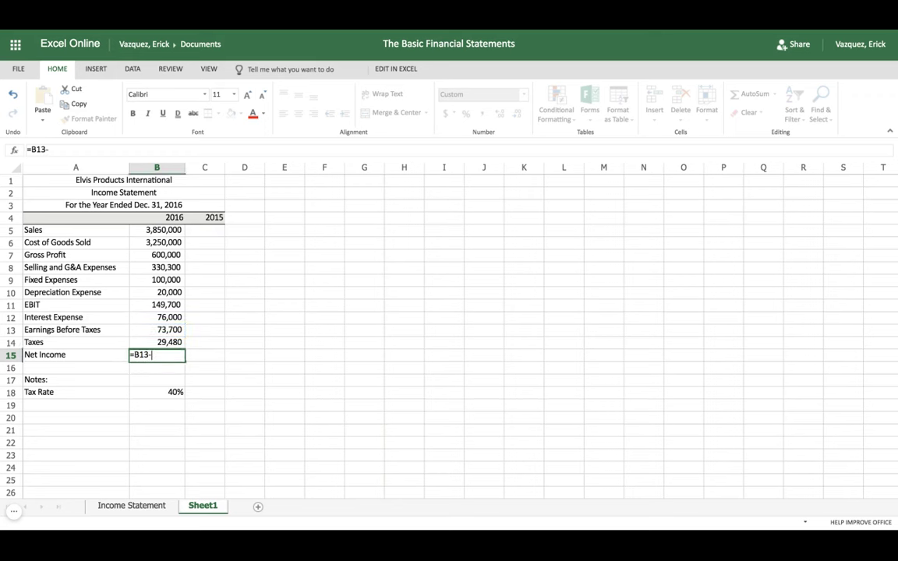
click(172, 344)
key(Tab)
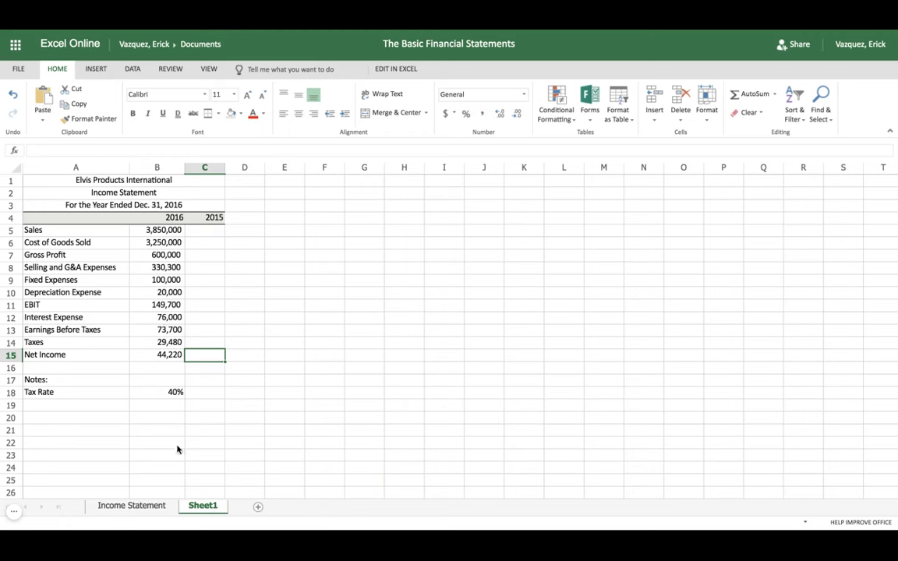
Try to copy the EPI's 2015 Income and Expenses table, E3:F9 of the Income Statement sheet, to F4 of Sheet1.
click(138, 507)
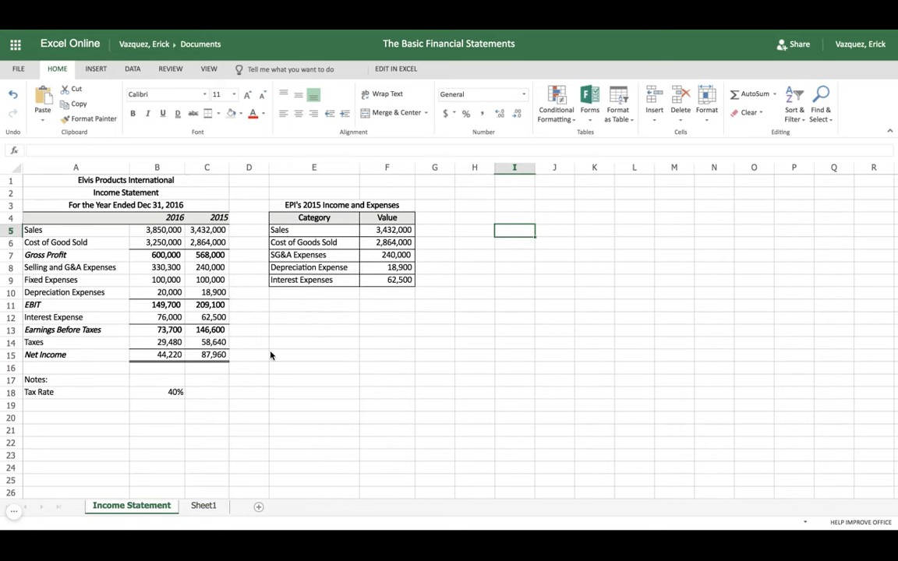
click(285, 205)
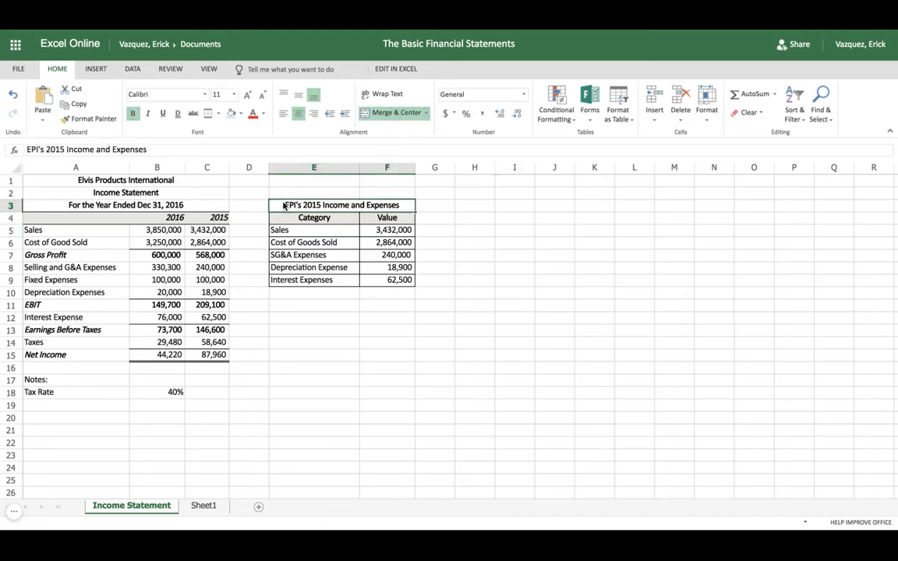
drag(285, 205, 390, 280)
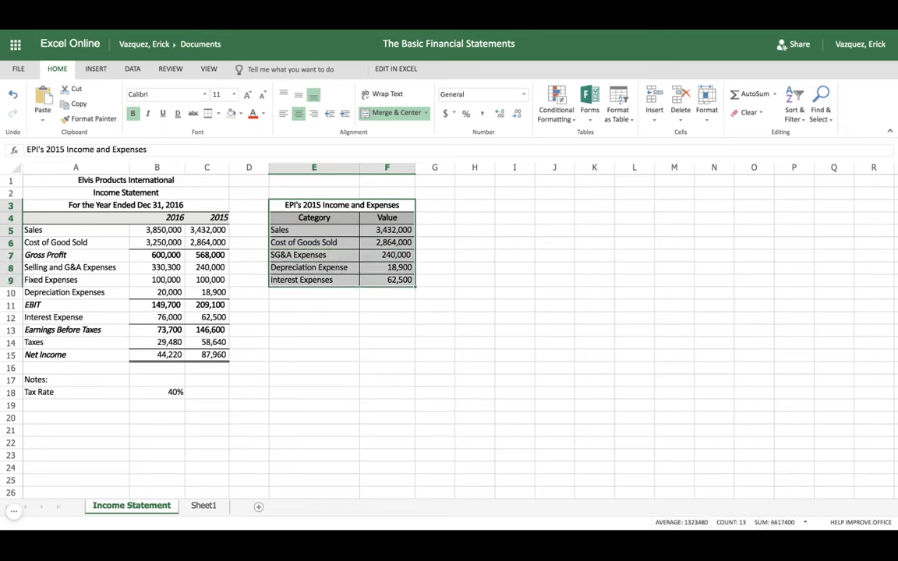
key(ctrl+c)
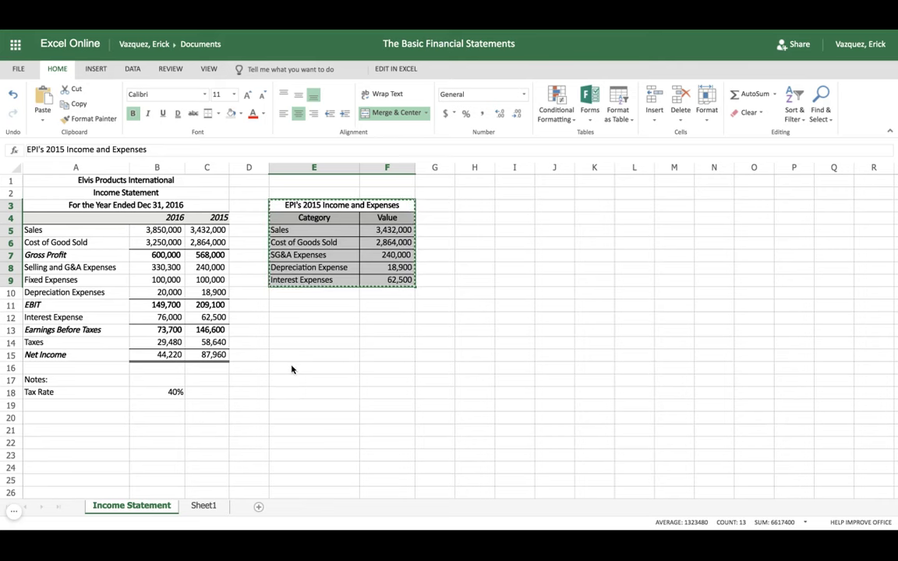
click(204, 506)
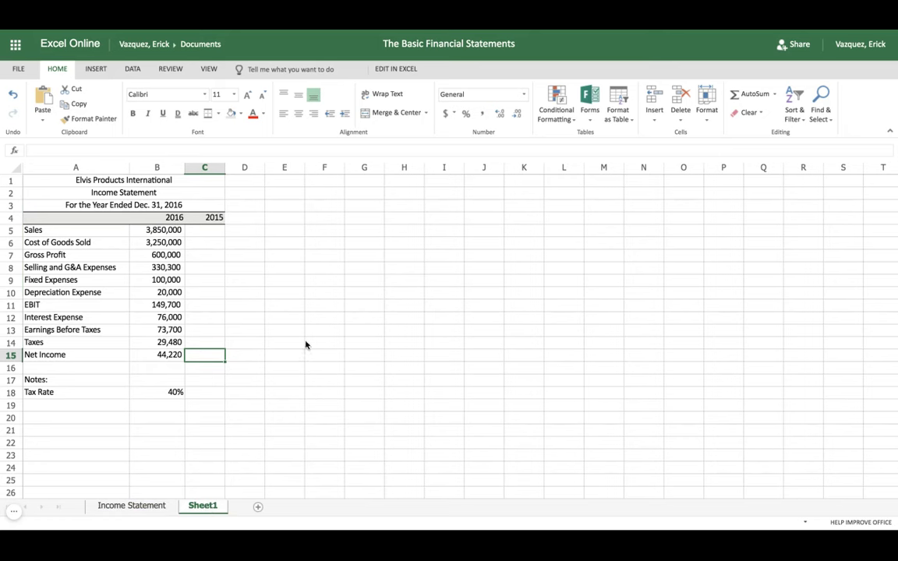
click(332, 219)
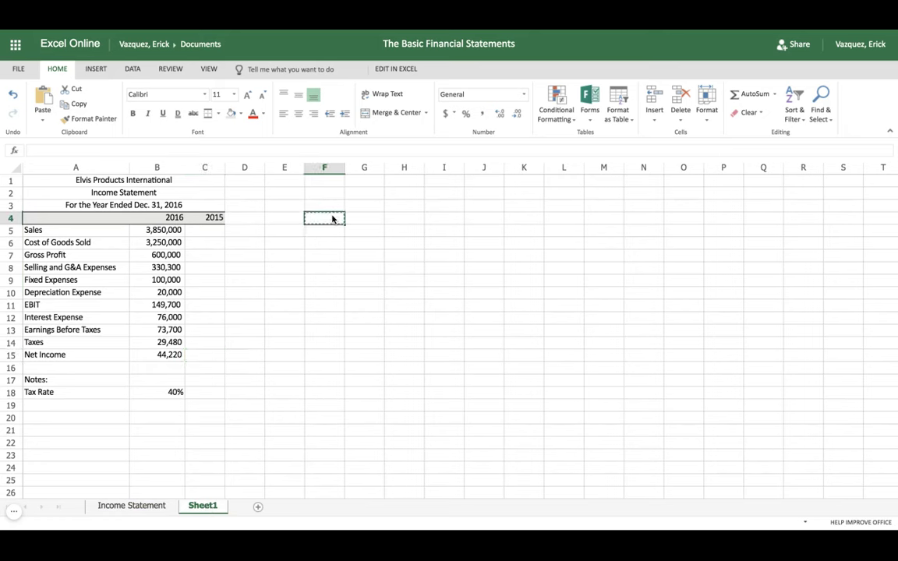
key(ctrl+v)
key(Escape)
Copy the selected 2015 Income and Expenses table from the Income Statement sheet again and paste it at F4 of Sheet1.
click(156, 506)
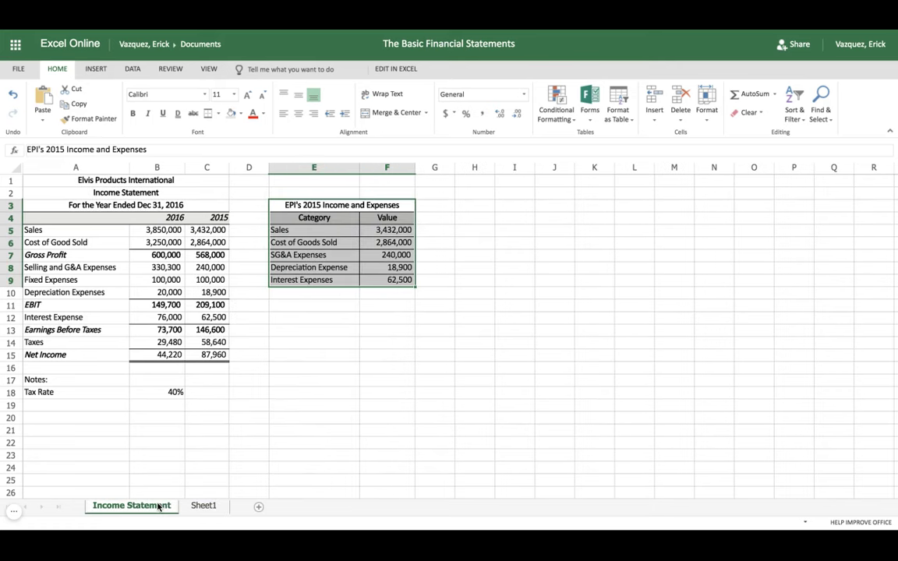
right_click(314, 207)
click(341, 224)
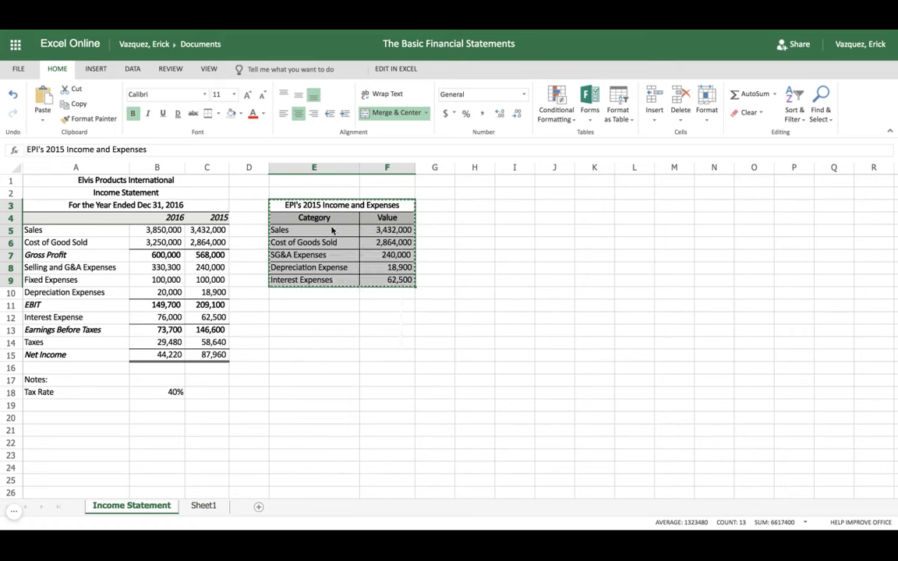
click(203, 505)
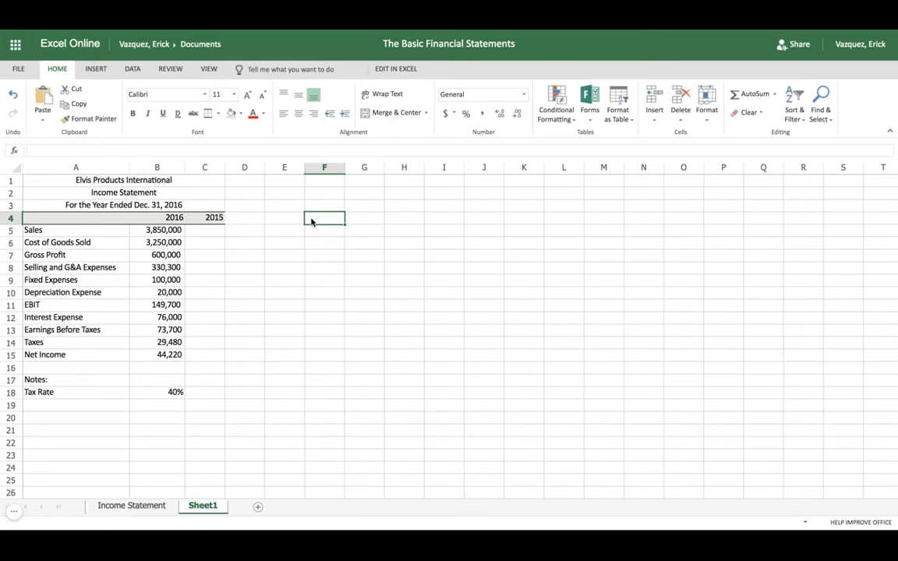
key(ctrl+v)
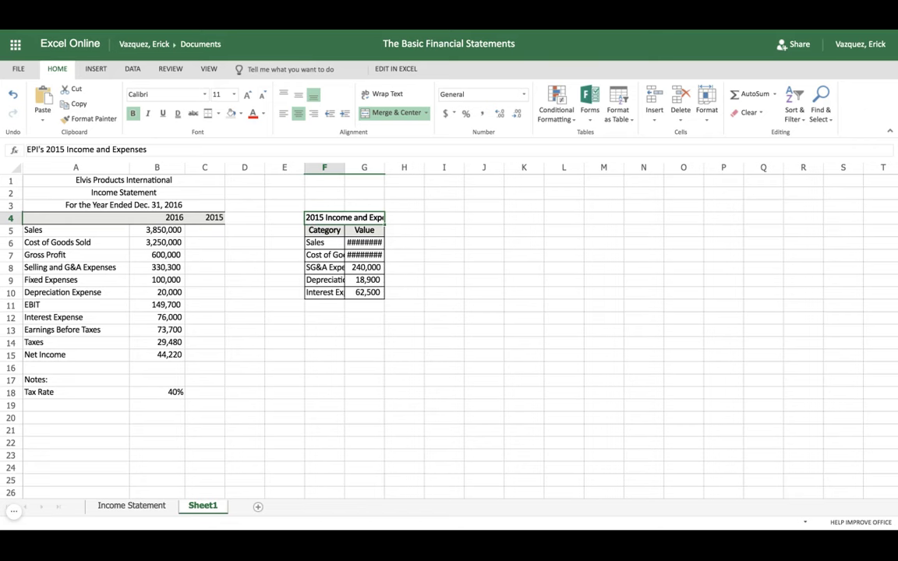
Format the pasted Sales and Cost of Goods Sold values in G6 and G7 as Number with 0 decimal places.
right_click(368, 244)
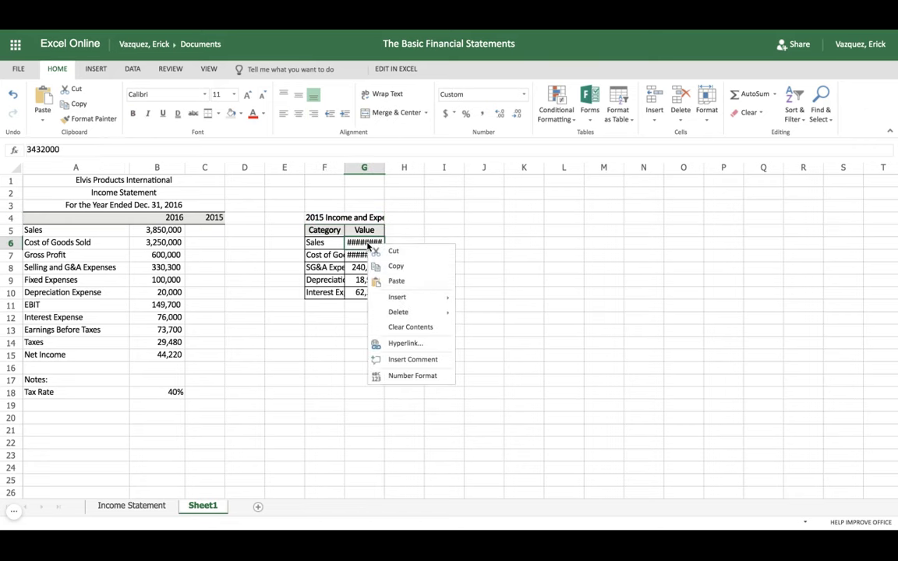
click(417, 375)
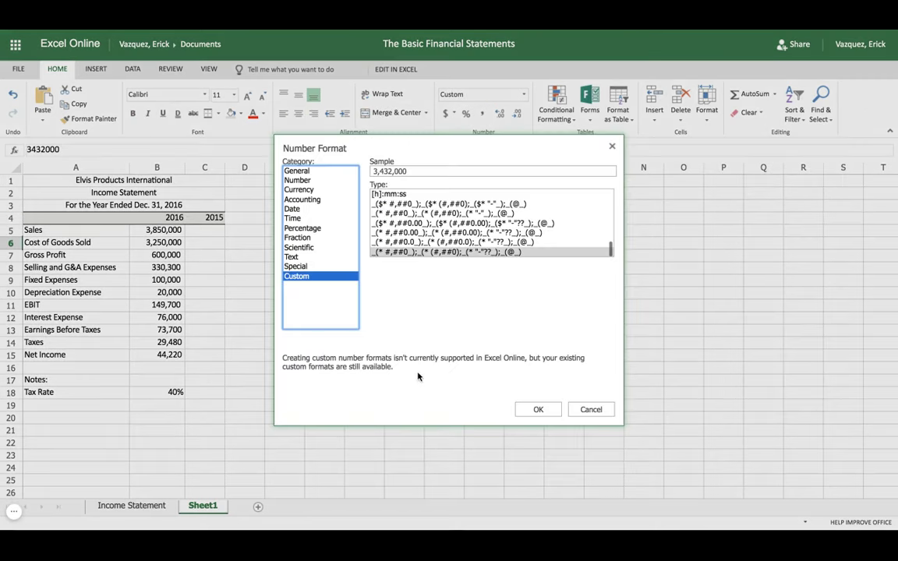
click(298, 180)
click(532, 409)
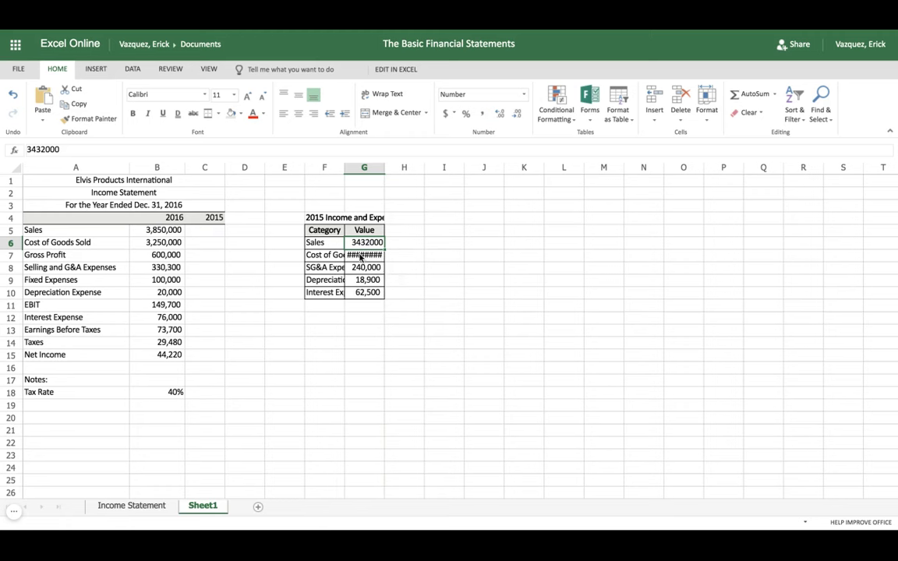
right_click(361, 258)
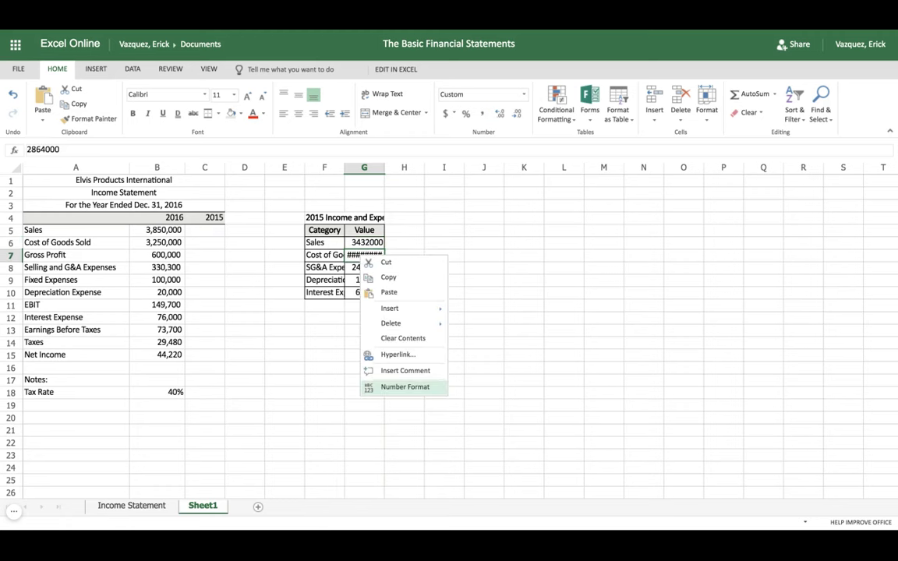
click(396, 387)
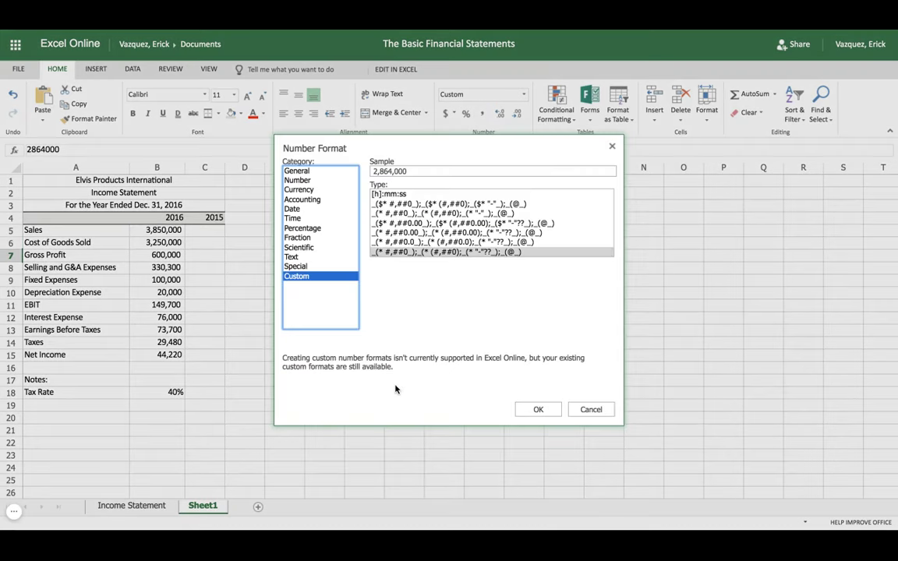
click(305, 180)
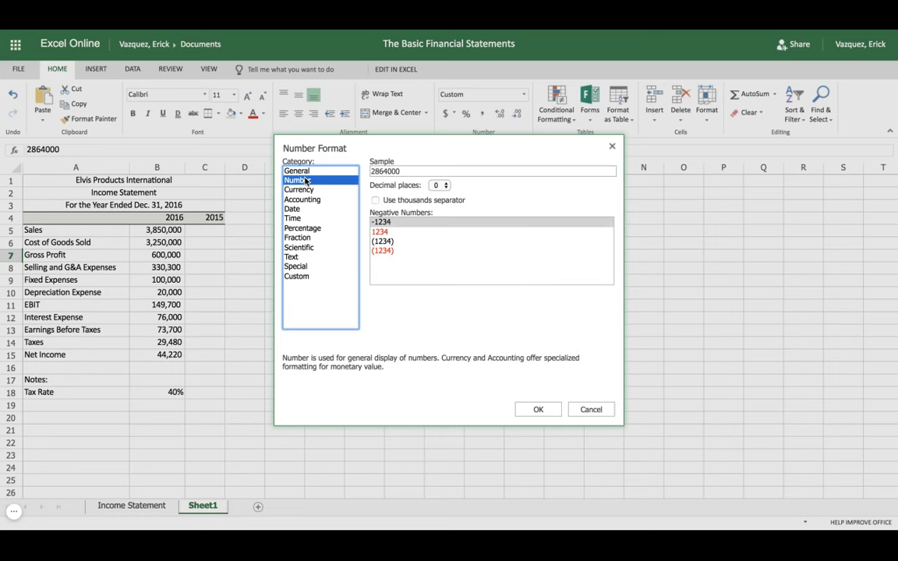
click(536, 409)
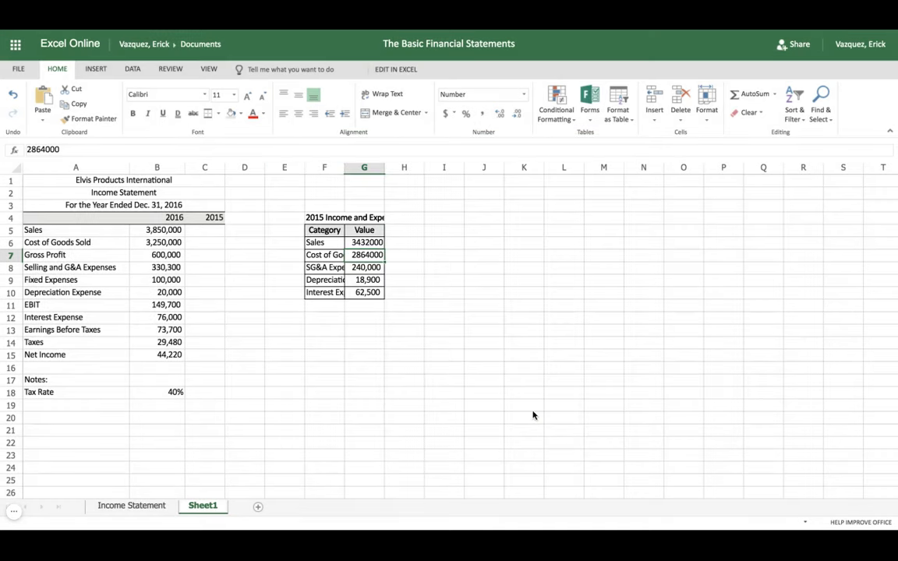
Apply the comma number style without decimals to G6:G10 and fit the width of column F to its contents.
click(374, 243)
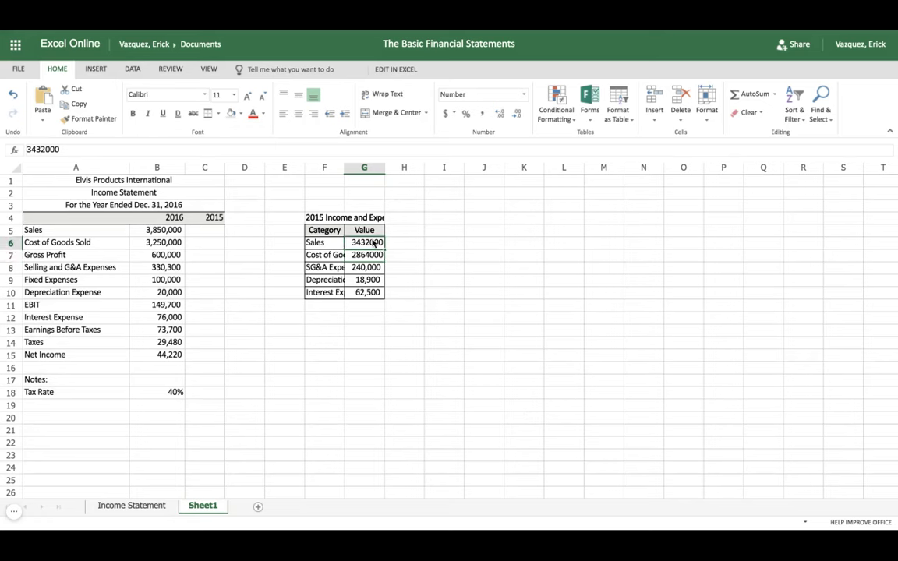
drag(374, 243, 371, 292)
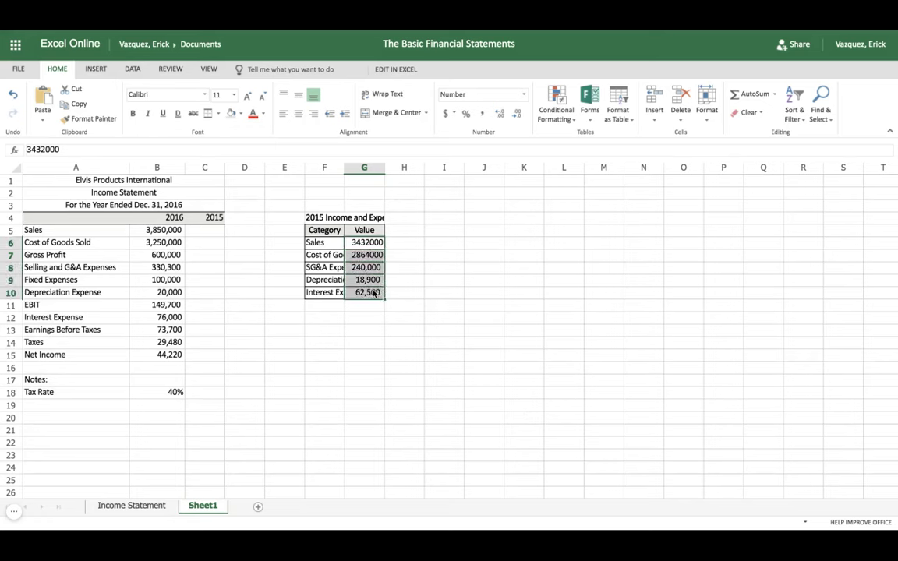
click(478, 111)
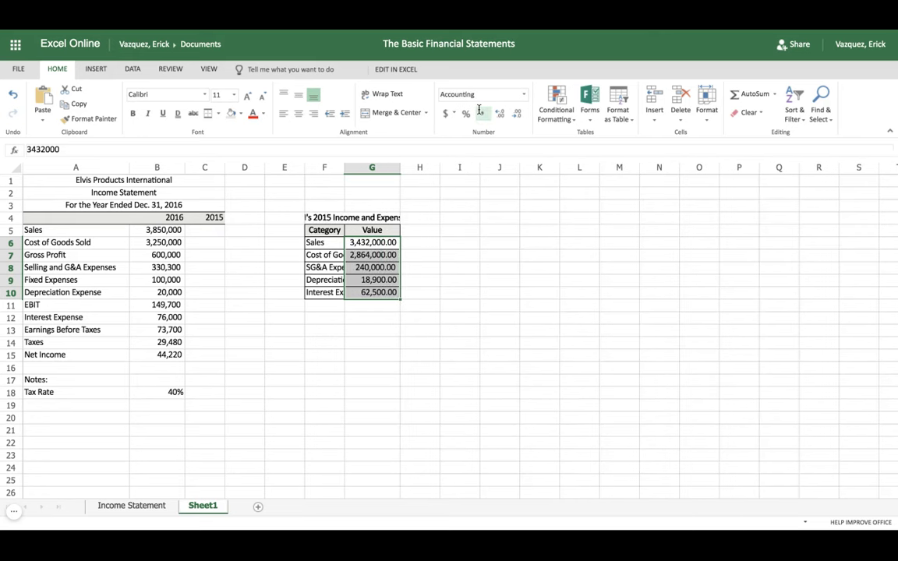
click(519, 115)
click(519, 114)
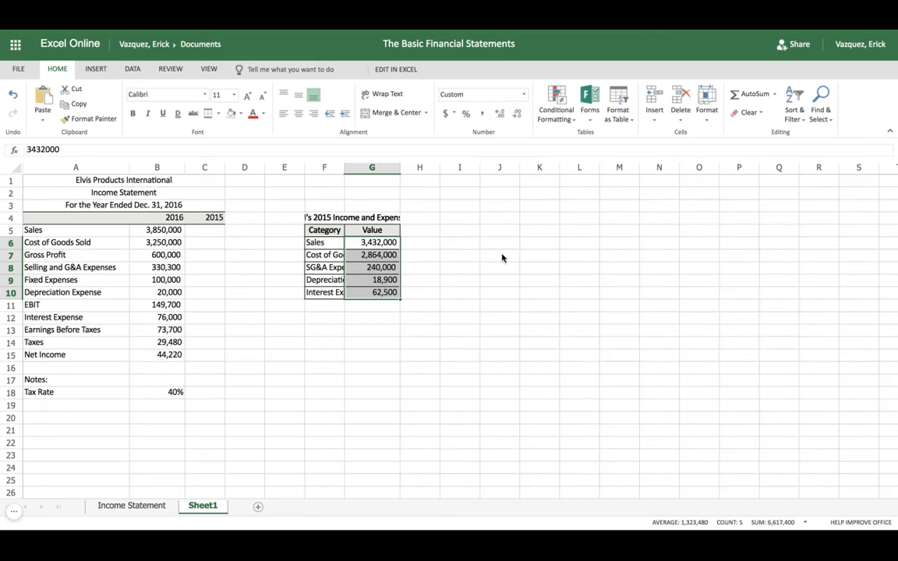
click(336, 168)
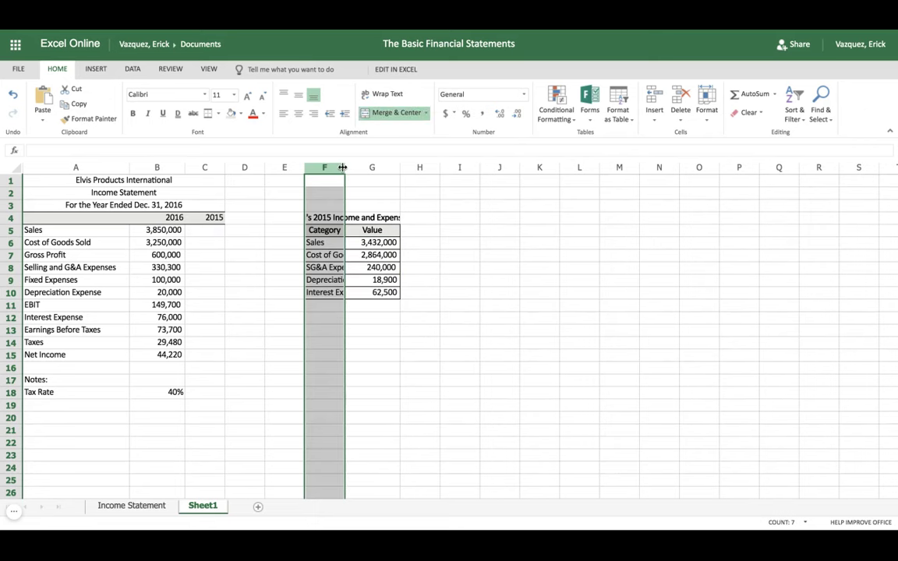
double_click(342, 168)
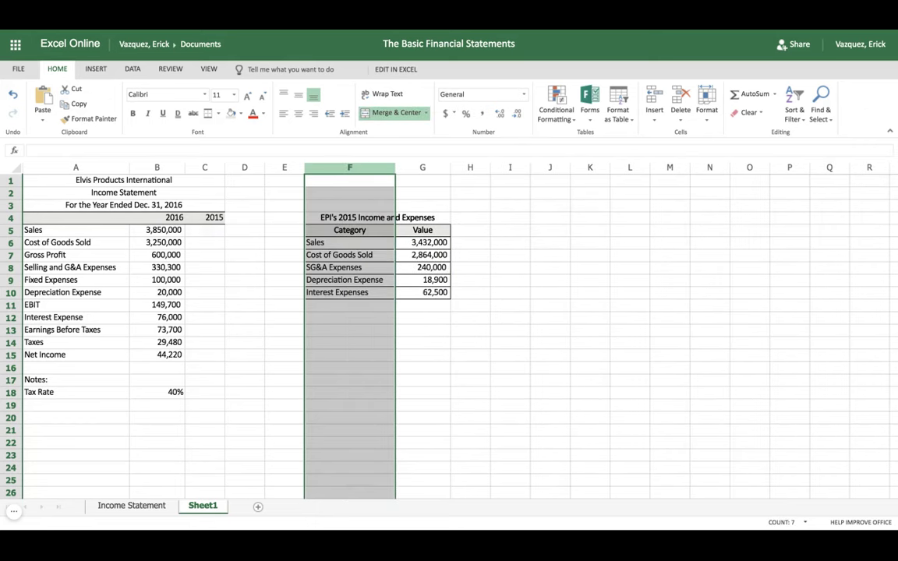
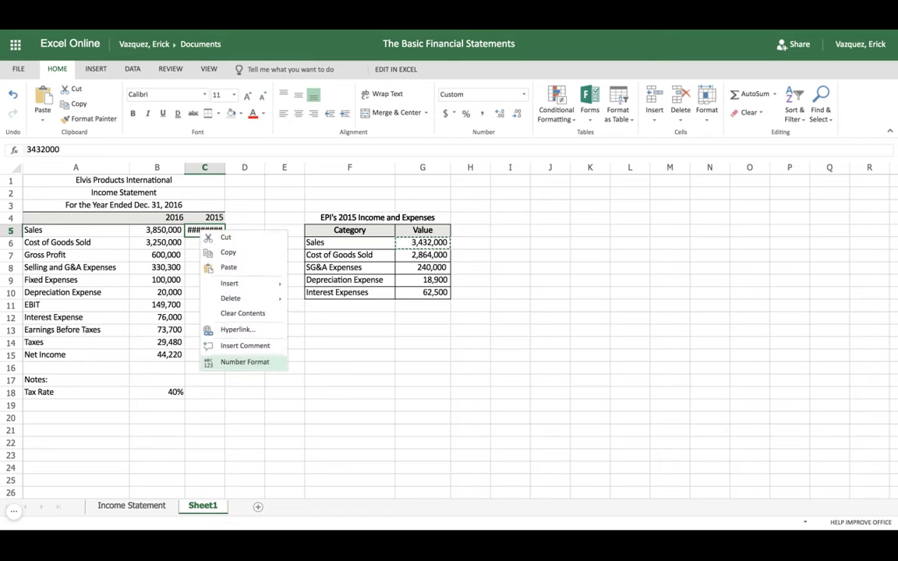
Format the 2015 sales in C5 and the rest of the 2015 column down to C15 as Number with 0 decimal places.
click(249, 364)
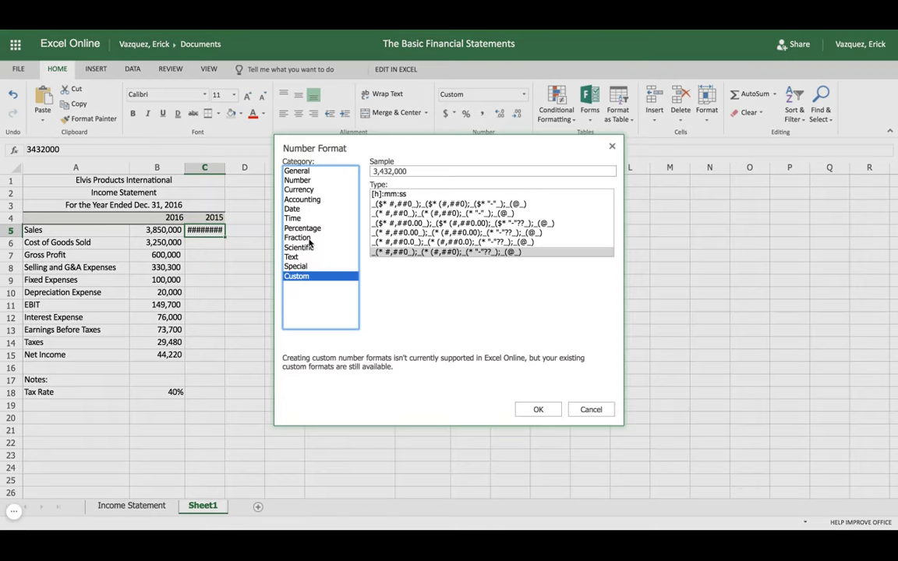
click(305, 180)
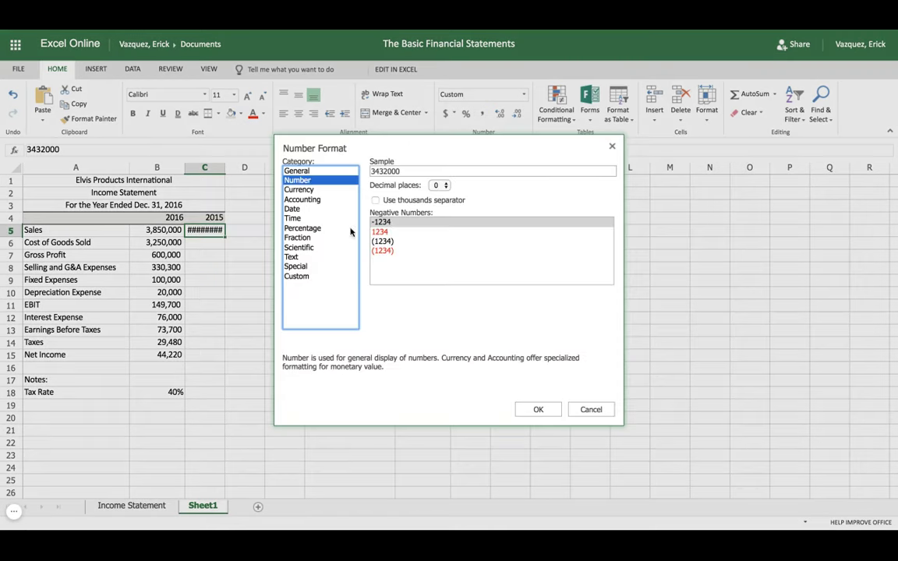
click(537, 410)
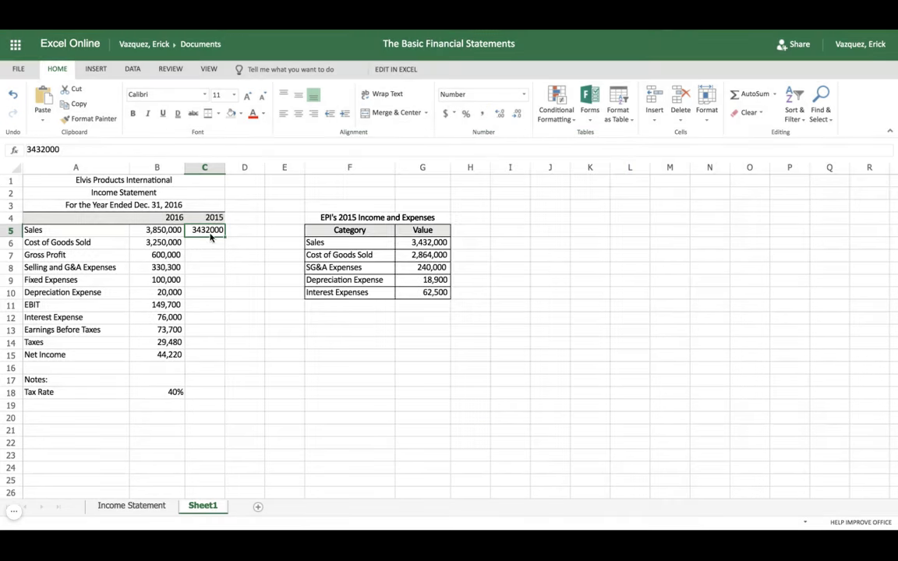
drag(207, 232, 211, 355)
right_click(212, 355)
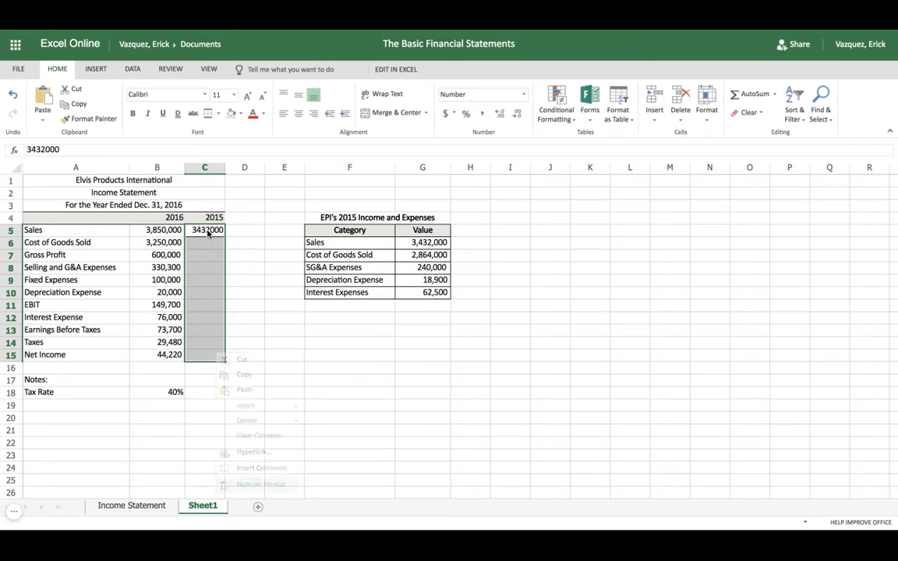
click(262, 484)
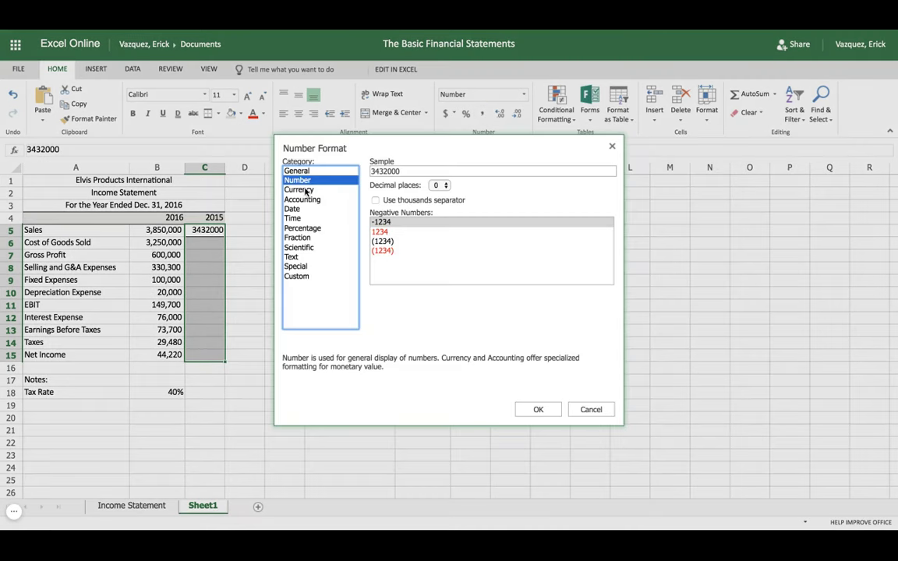
click(539, 410)
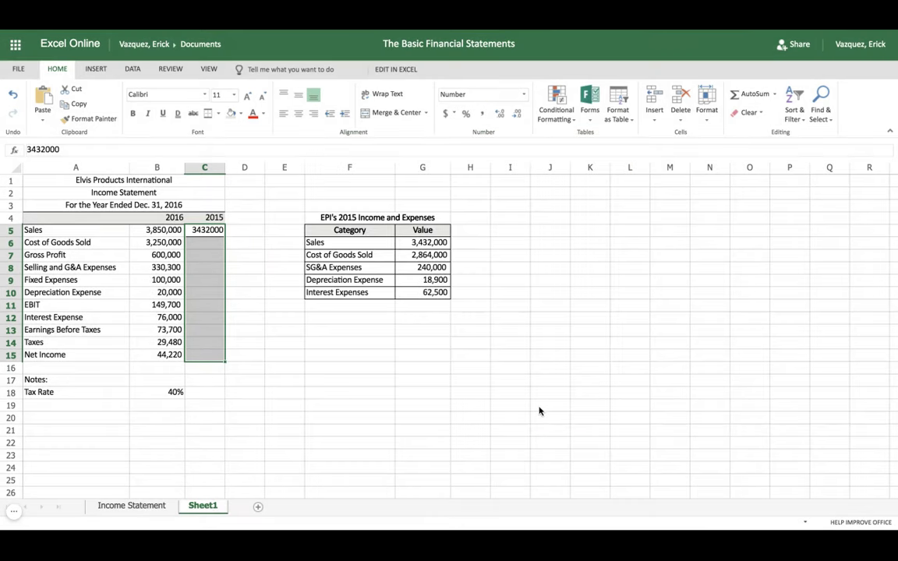
Copy the 2015 Cost of Goods Sold value from G7 into C6 and format it as Number with 0 decimal places.
click(420, 256)
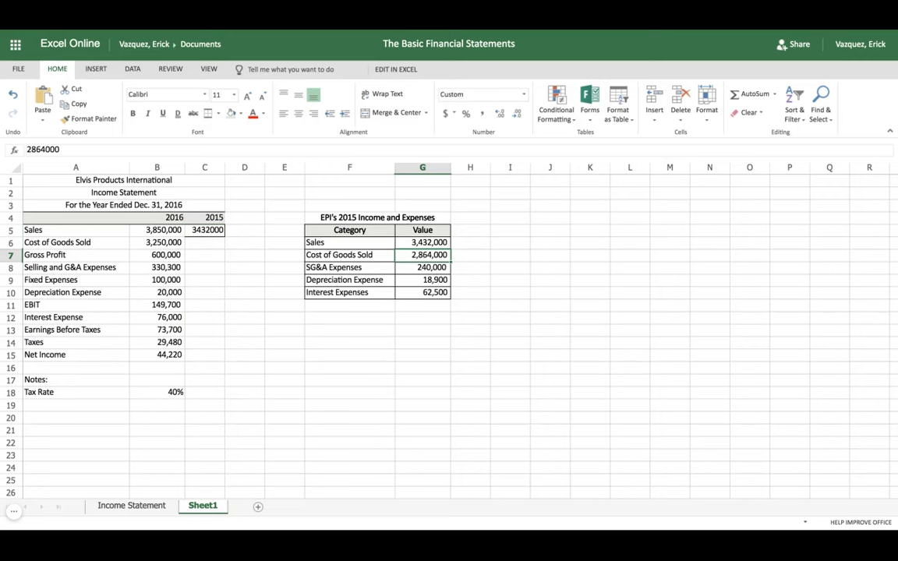
key(ctrl+c)
click(202, 242)
key(ctrl+v)
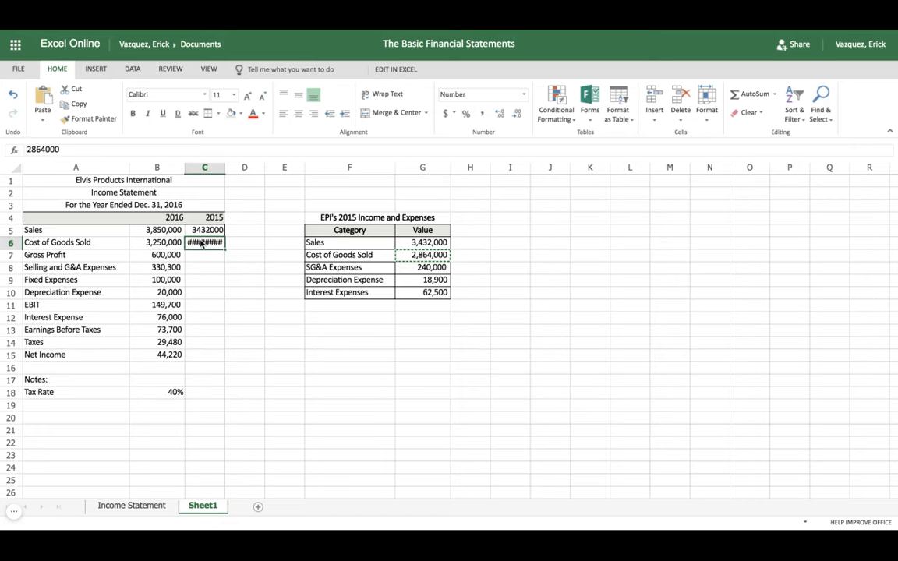
right_click(201, 242)
click(257, 378)
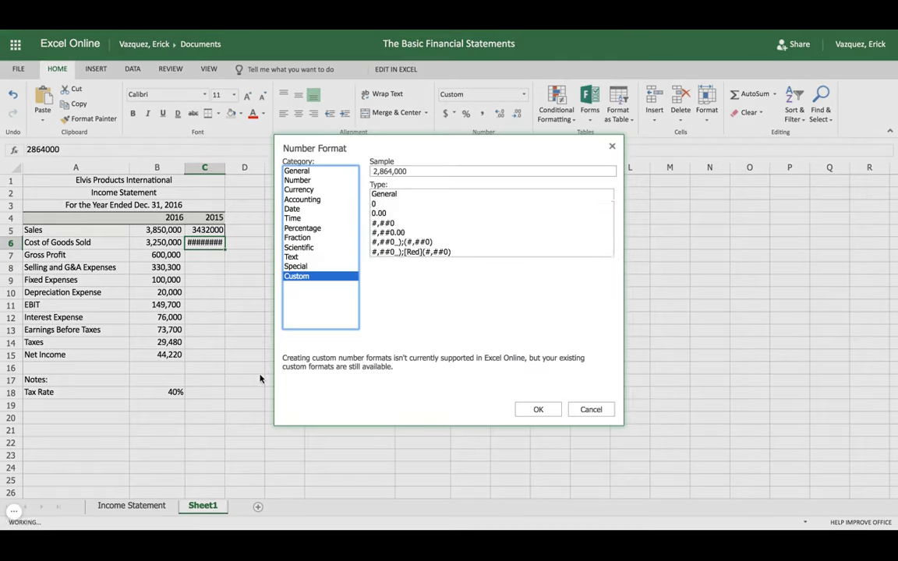
click(314, 181)
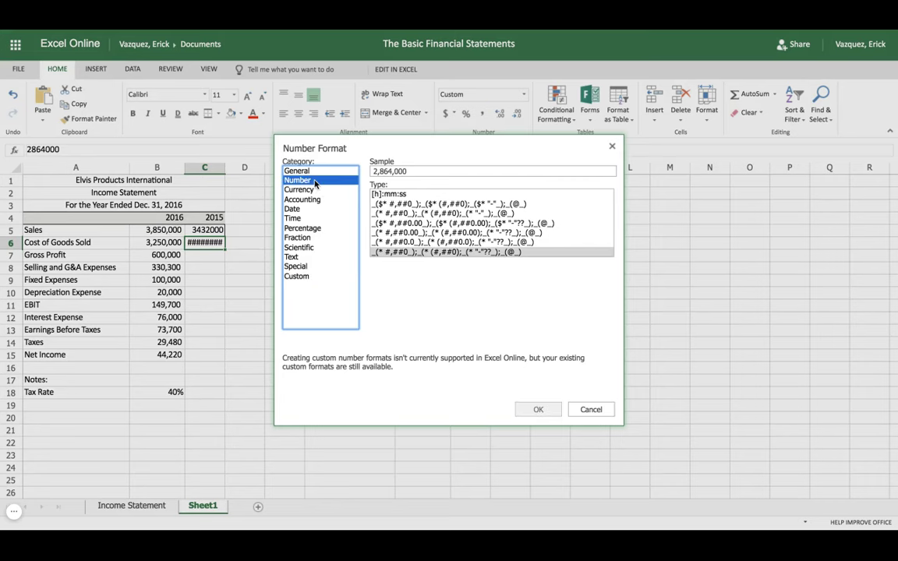
click(539, 410)
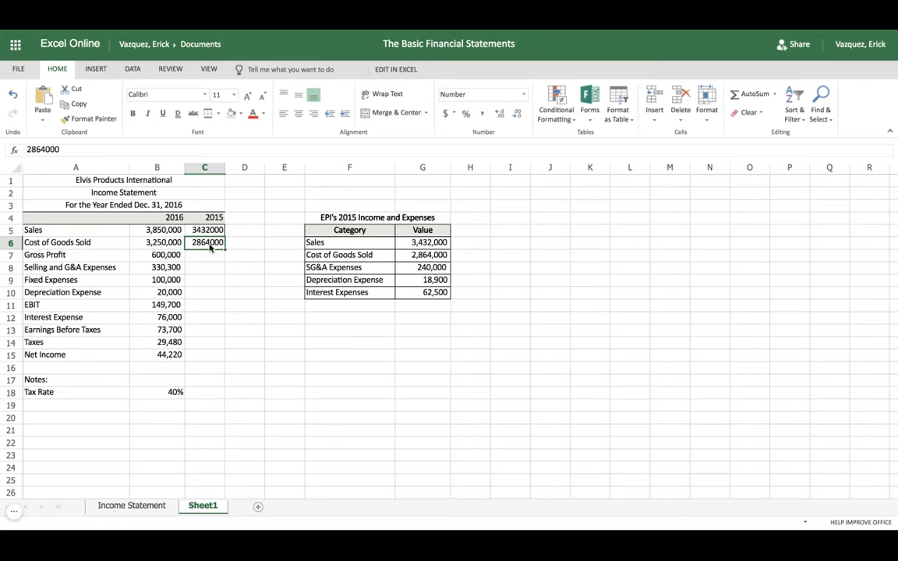
Apply the comma number style without decimals to the 2015 Sales and Cost of Goods Sold values in C5 and C6.
click(445, 113)
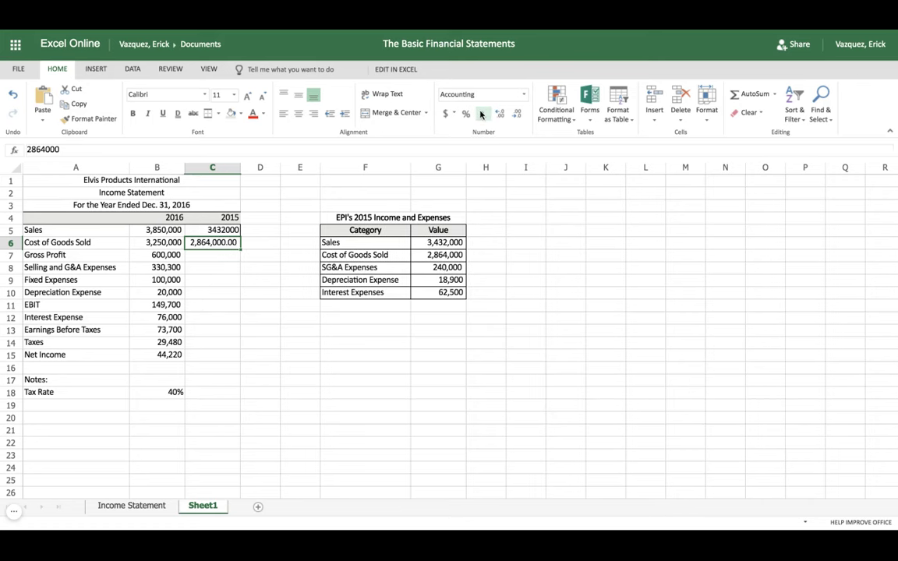
click(218, 230)
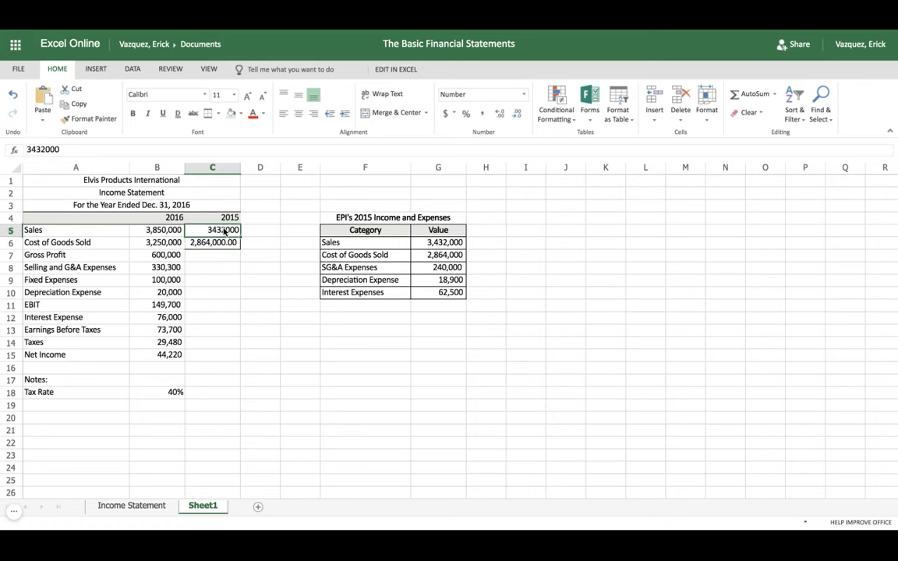
click(481, 114)
click(517, 114)
click(517, 114)
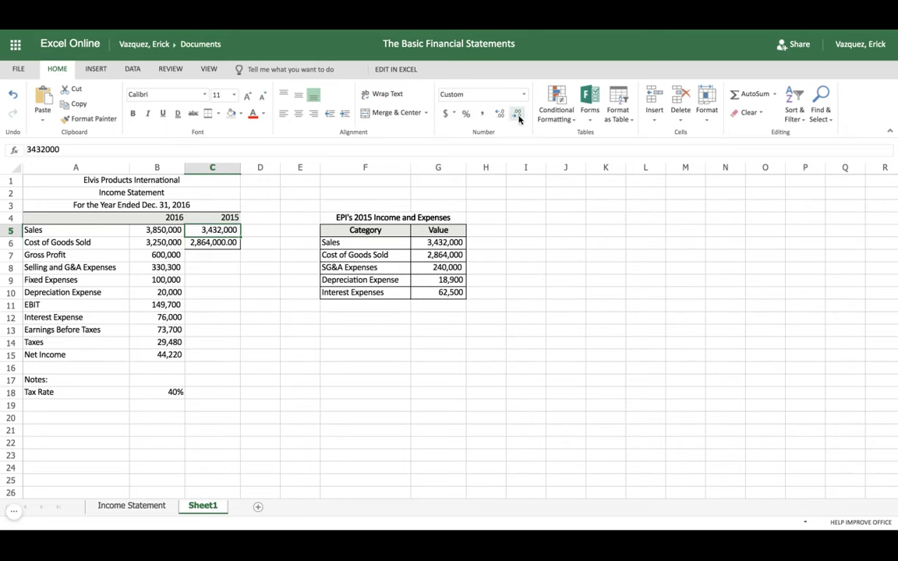
click(211, 242)
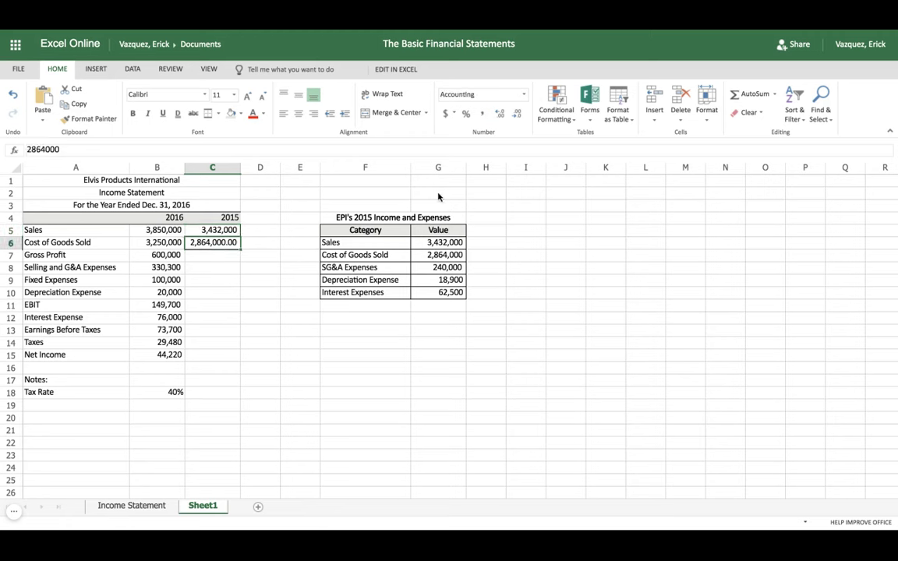
click(514, 116)
click(515, 116)
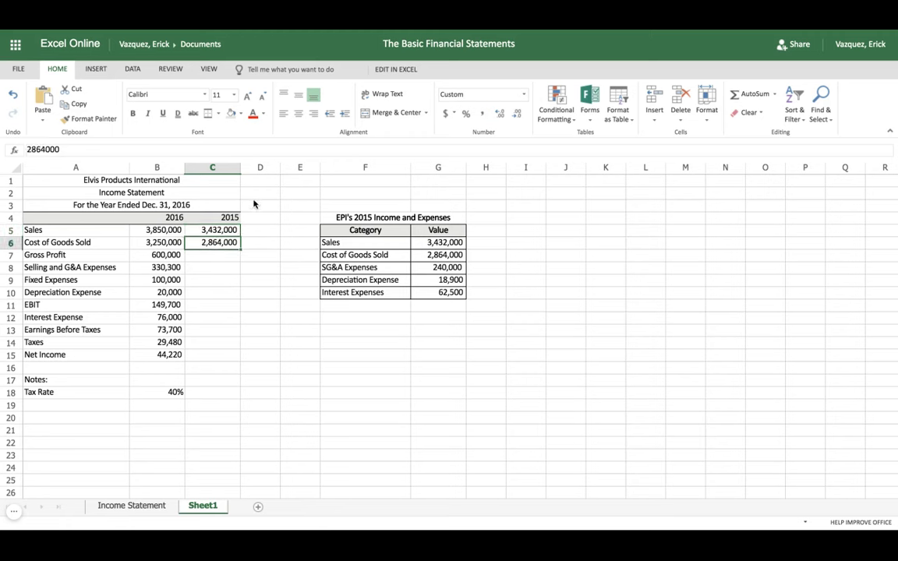
Fill the Gross Profit formula from B7 across into the 2015 column at C7.
click(209, 257)
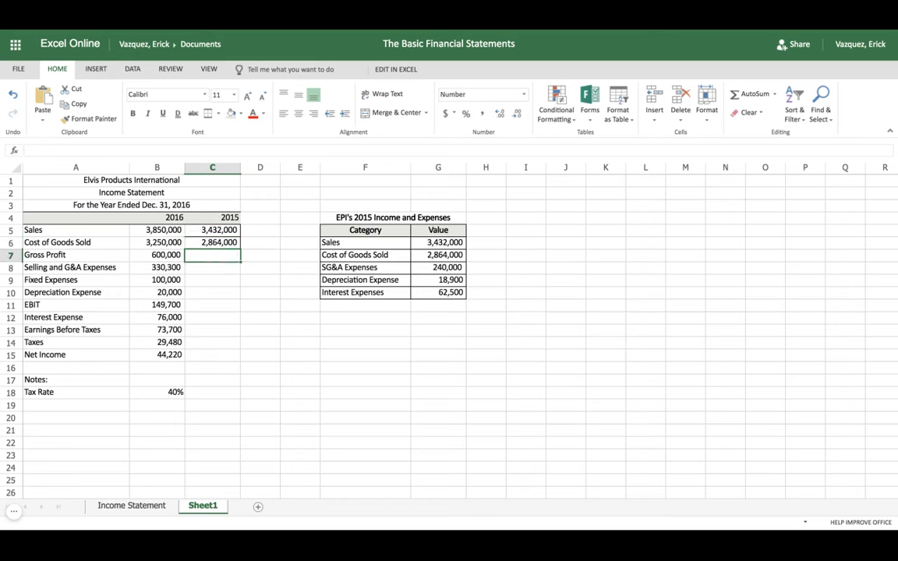
click(169, 260)
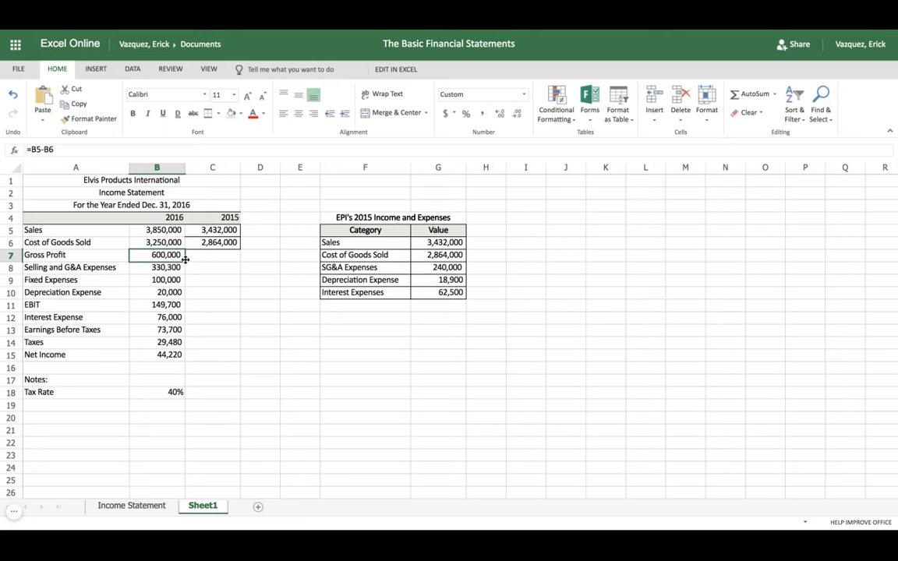
key(shift+Right)
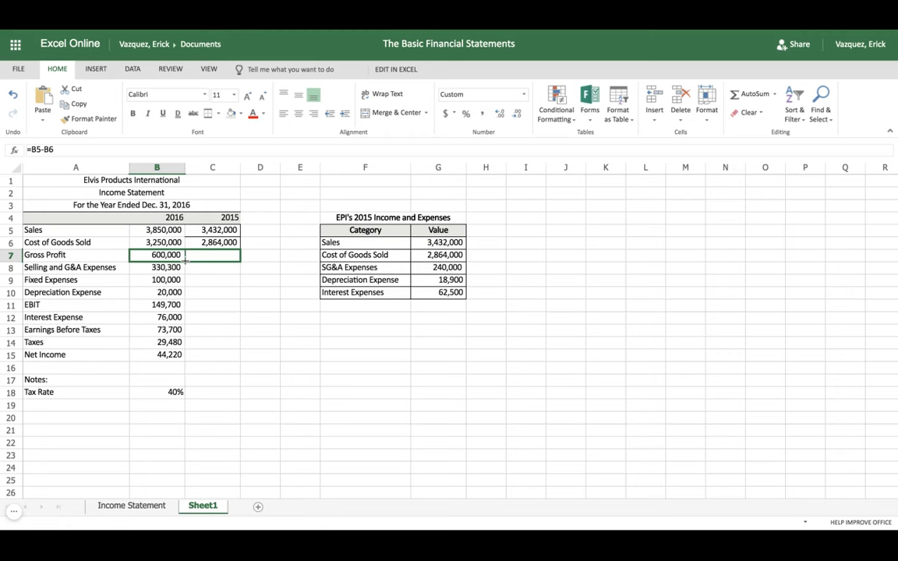
key(ctrl+r)
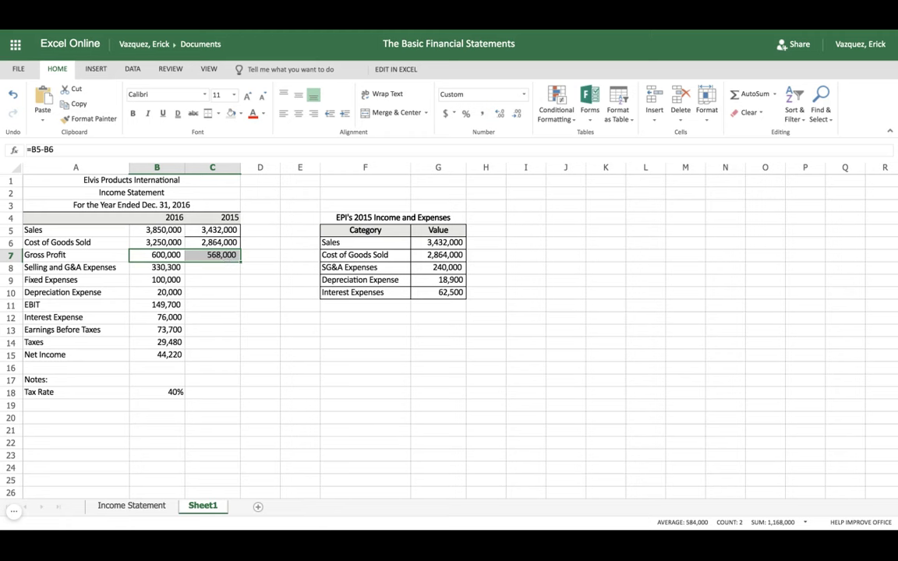
Reformat G6:G10 as Number with 0 decimal places, and reapply the comma style without decimals.
click(212, 268)
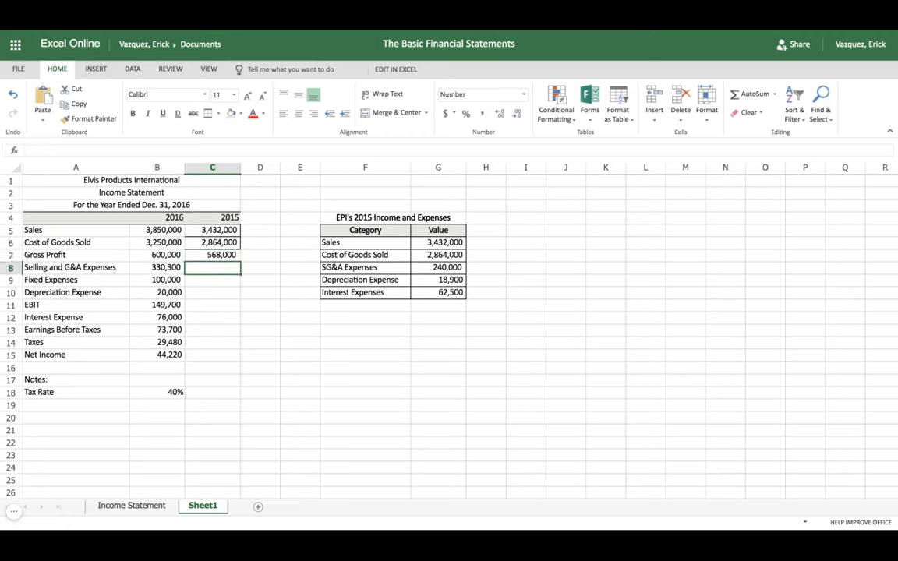
click(439, 247)
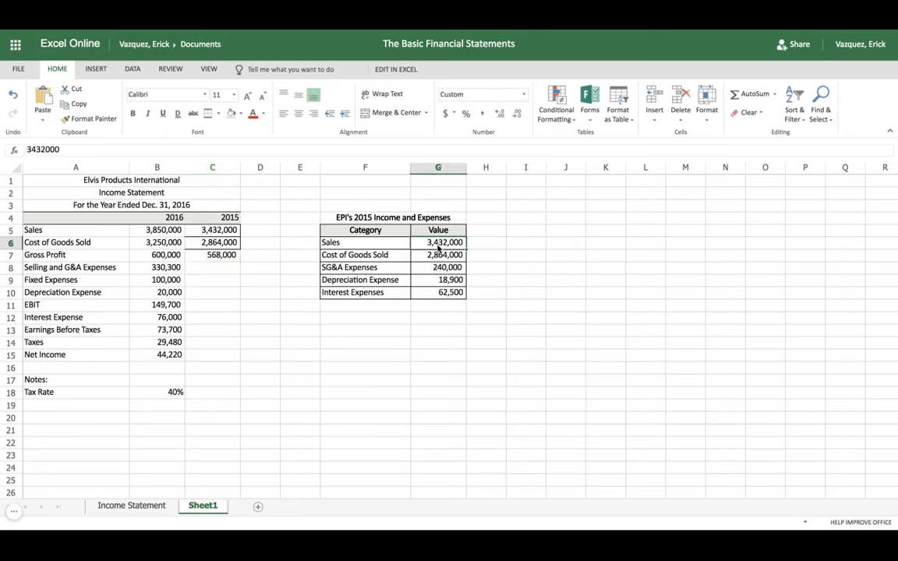
key(ctrl+shift+Down)
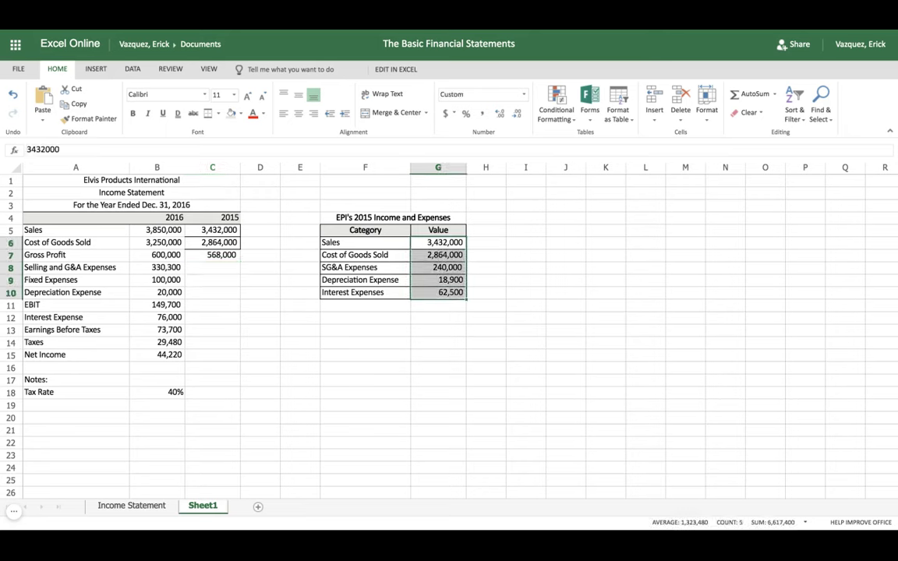
right_click(446, 274)
click(480, 405)
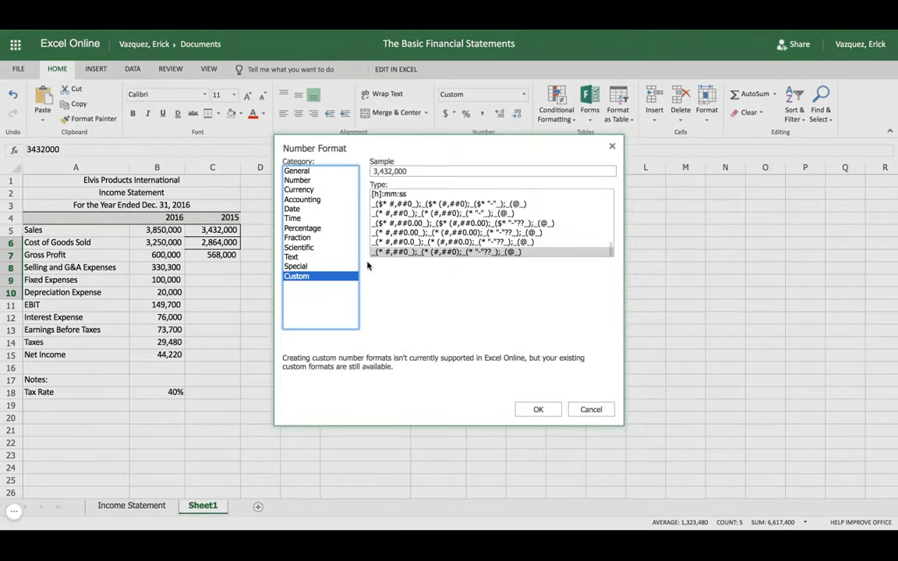
click(295, 180)
click(556, 413)
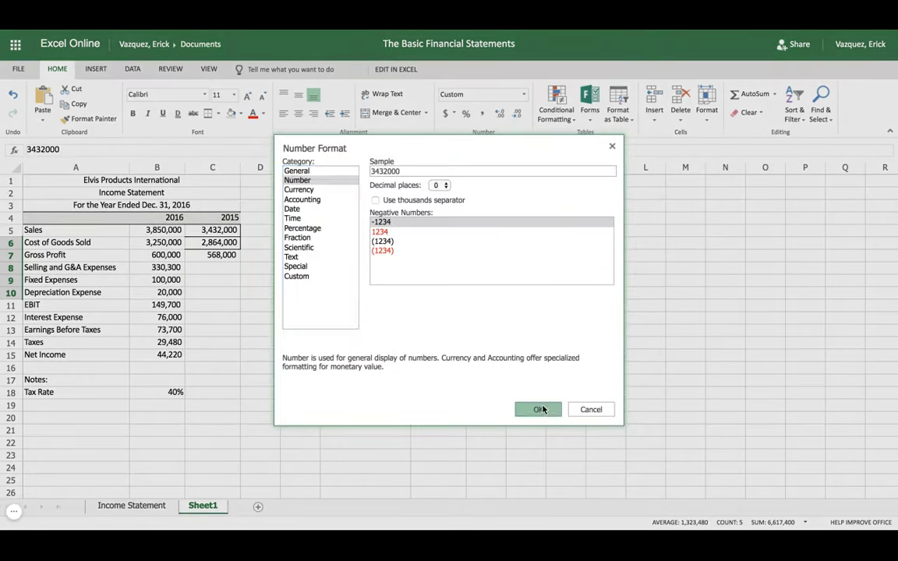
click(482, 114)
click(516, 115)
click(517, 115)
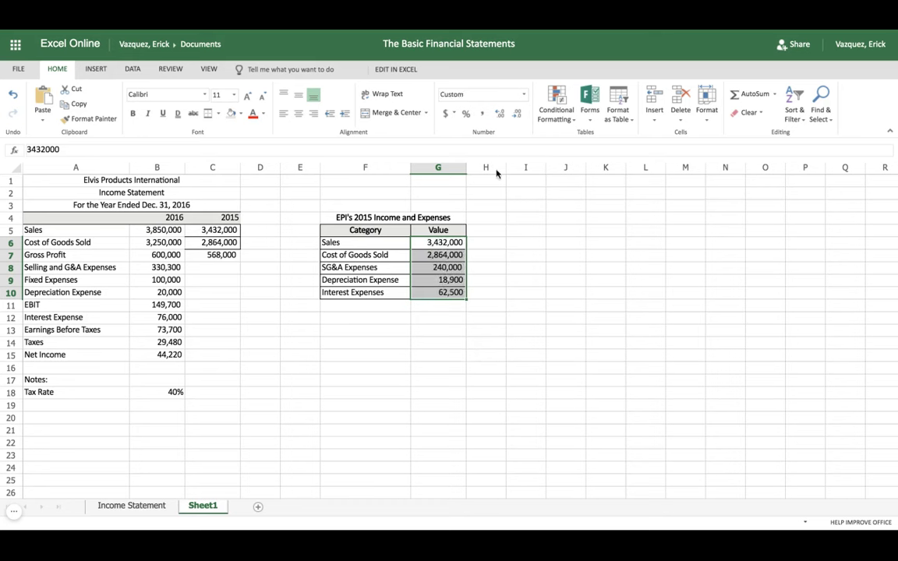
Copy the 2015 SG&A Expenses value from G8 into C8.
click(442, 271)
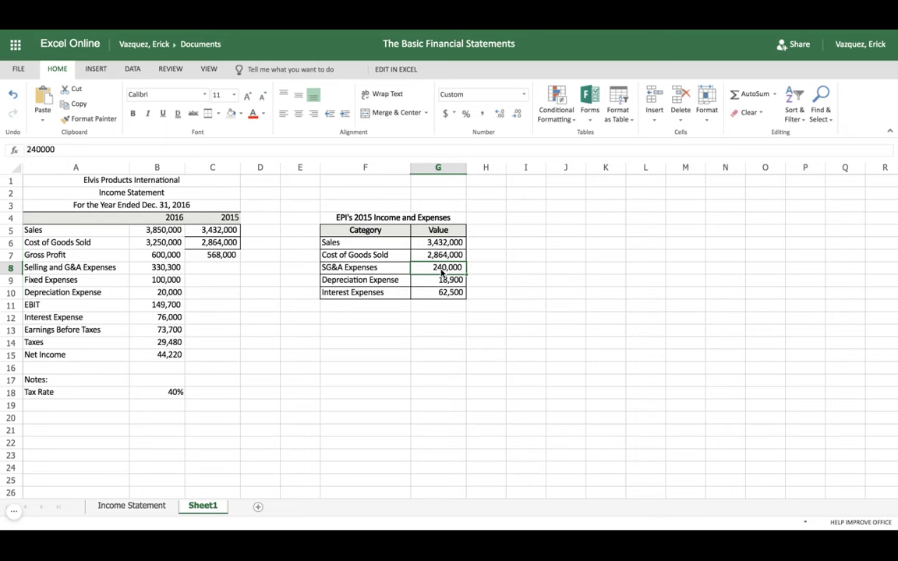
key(ctrl+c)
click(208, 269)
key(ctrl+v)
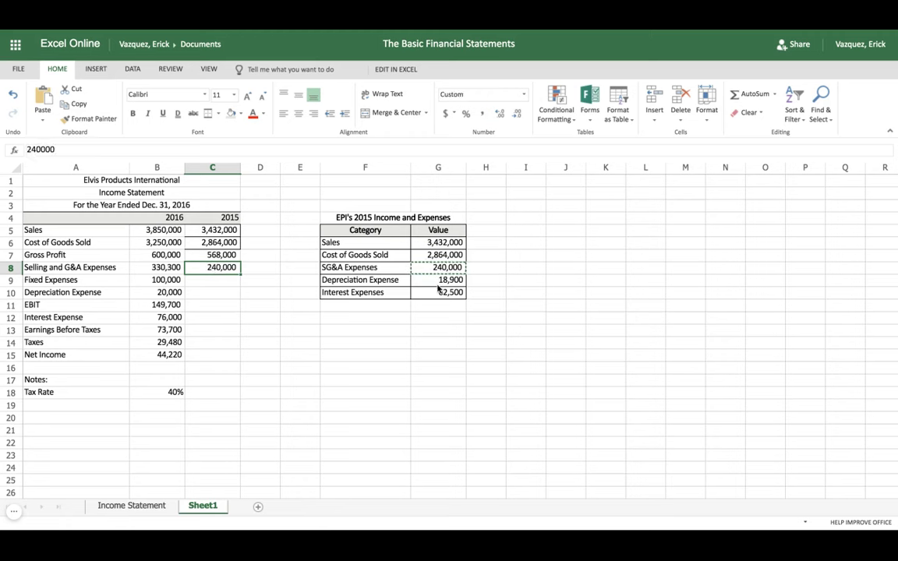
Fill the Fixed Expenses value from B9 into C9 and copy the 2015 Depreciation Expense from G9 into C10.
click(167, 281)
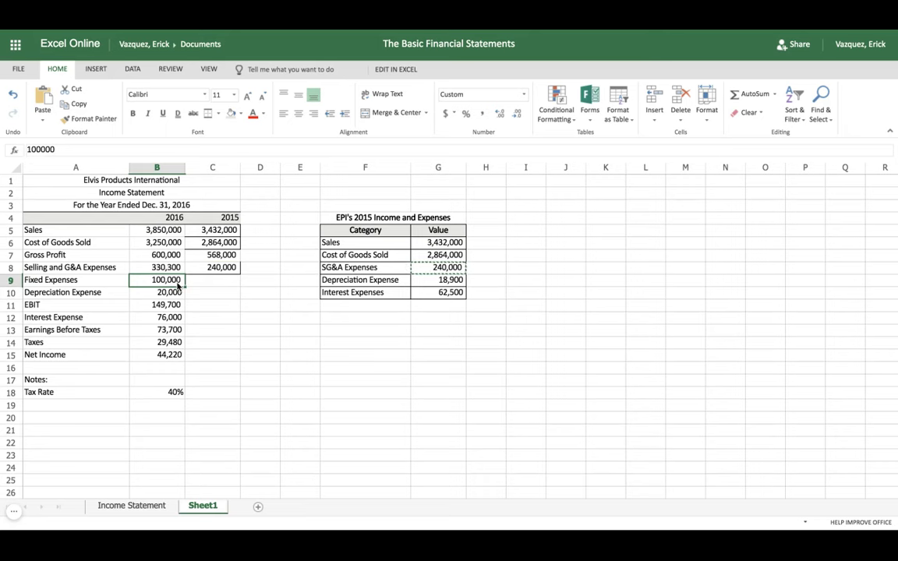
drag(185, 286, 190, 286)
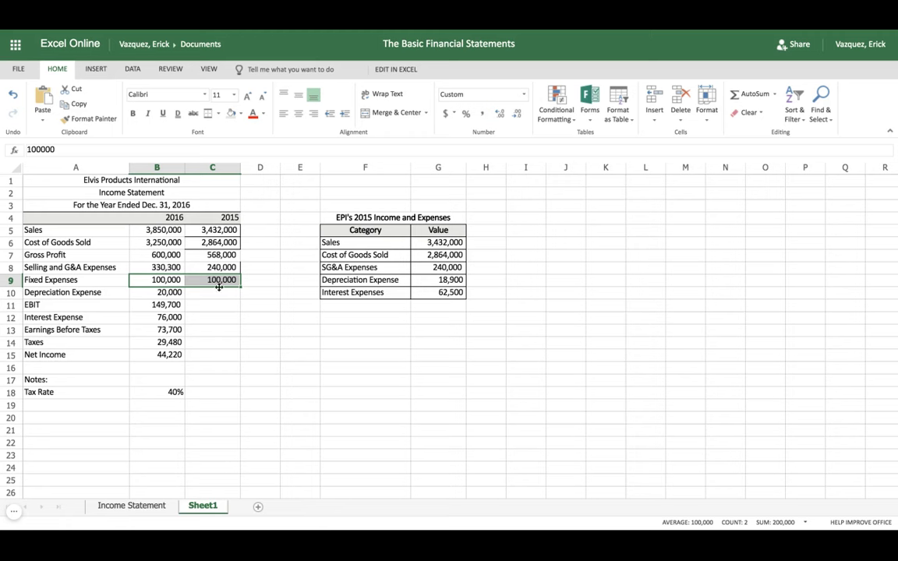
click(438, 284)
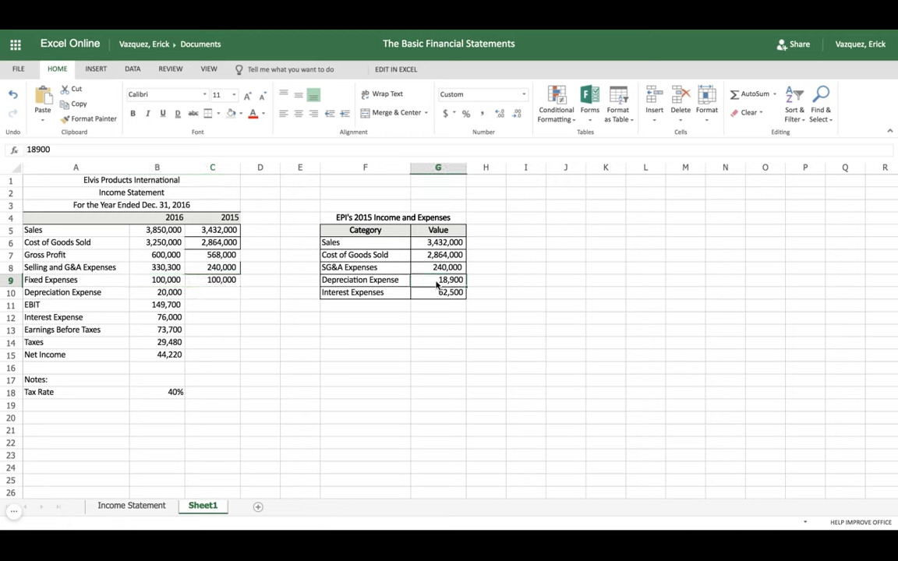
click(219, 293)
key(ctrl+v)
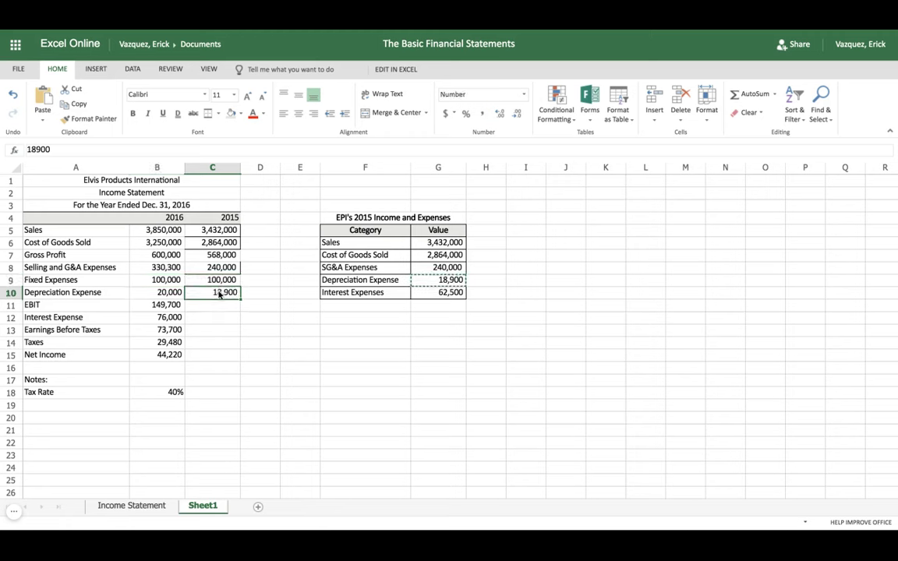
Fill the EBIT formula from B11 into C11 and compare the formulas in both cells.
click(170, 306)
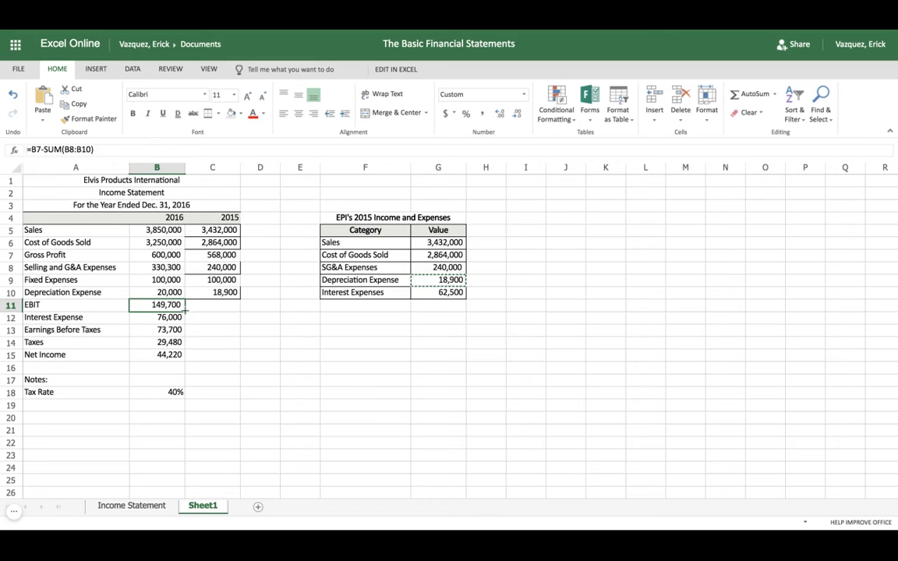
drag(185, 310, 234, 310)
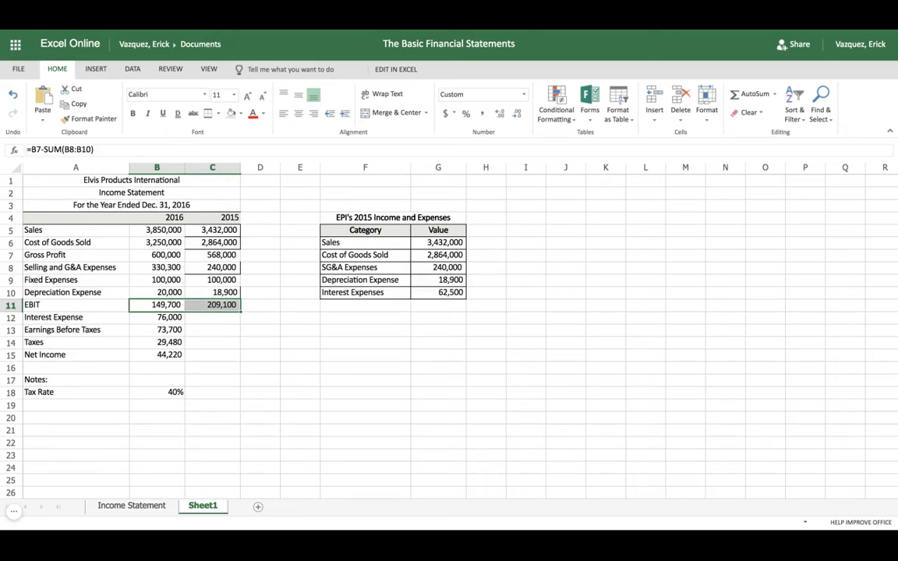
click(221, 292)
click(225, 306)
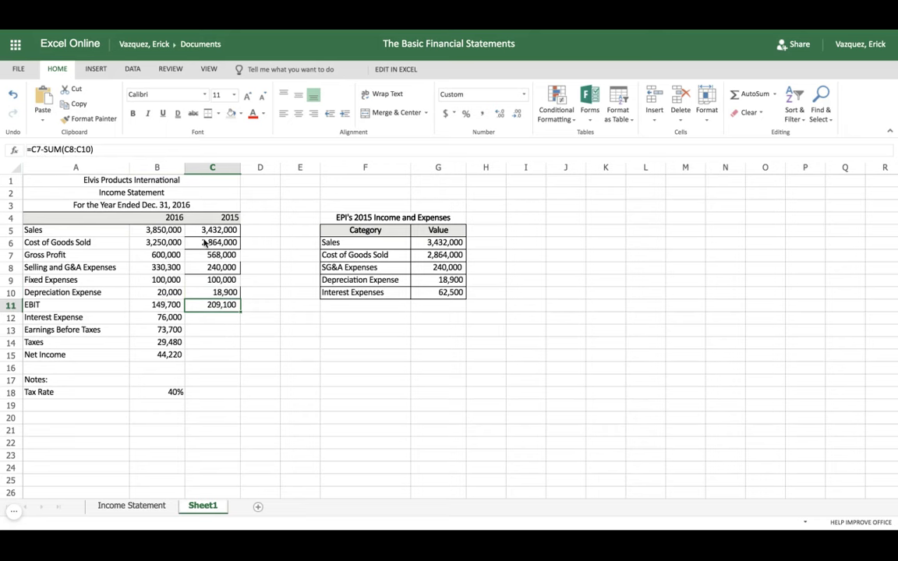
click(168, 306)
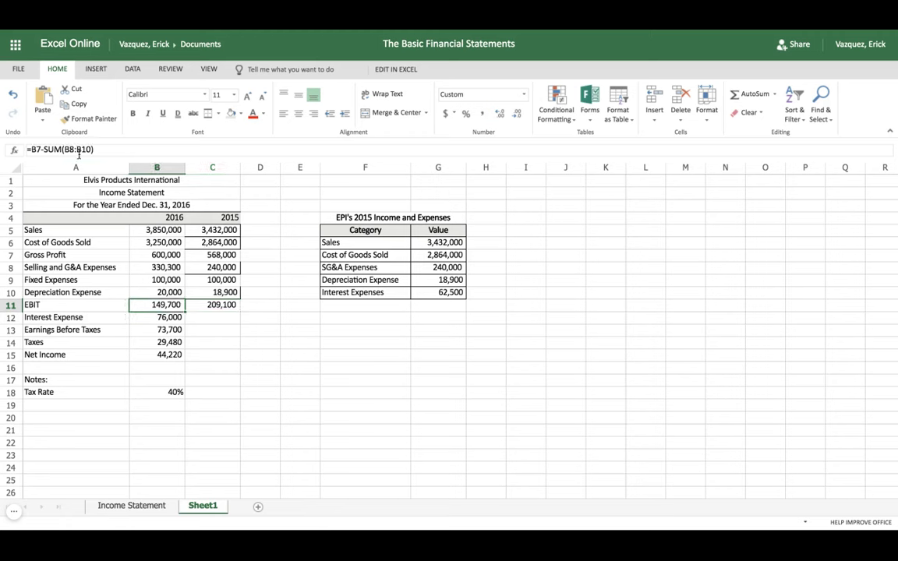
click(209, 306)
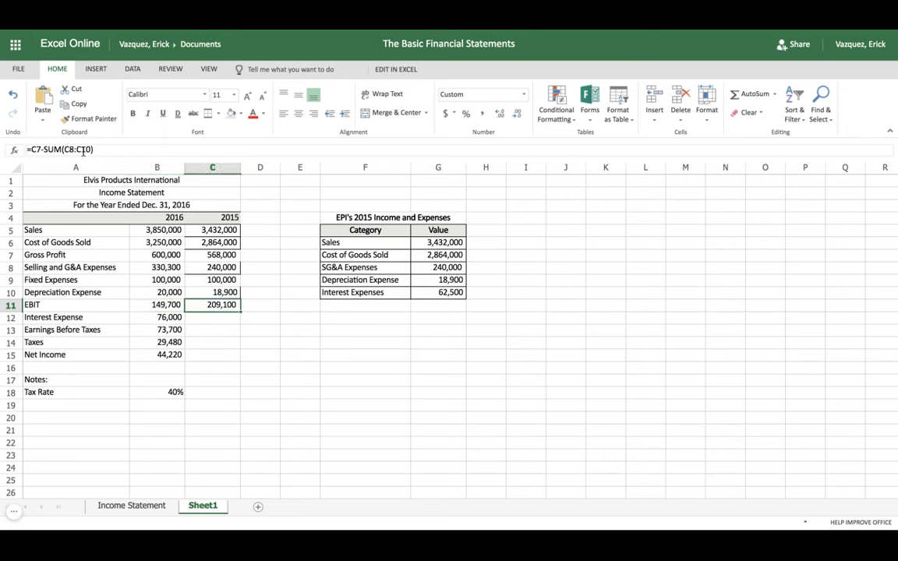
Copy the 2015 Interest Expenses value from G10 into C12 and fill the Earnings Before Taxes formula from B13 into C13.
click(197, 318)
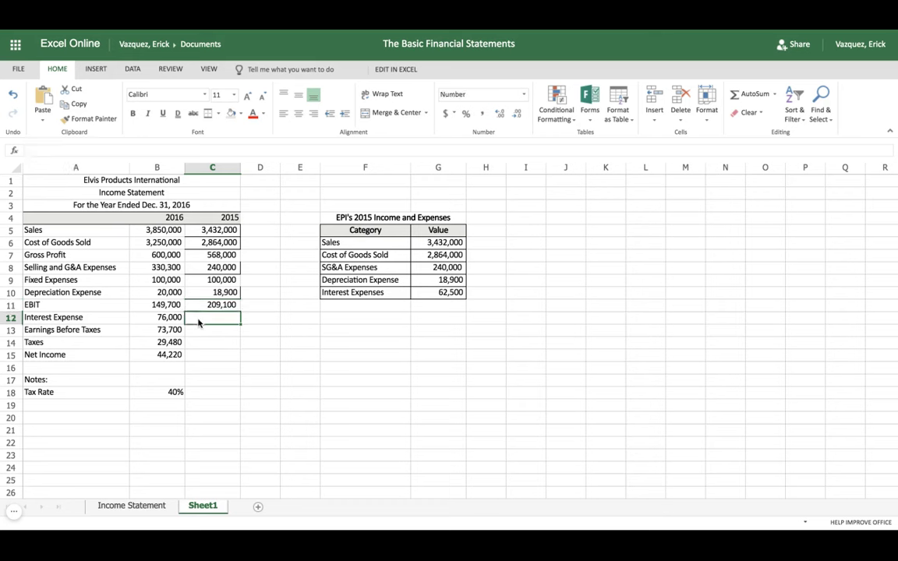
click(446, 292)
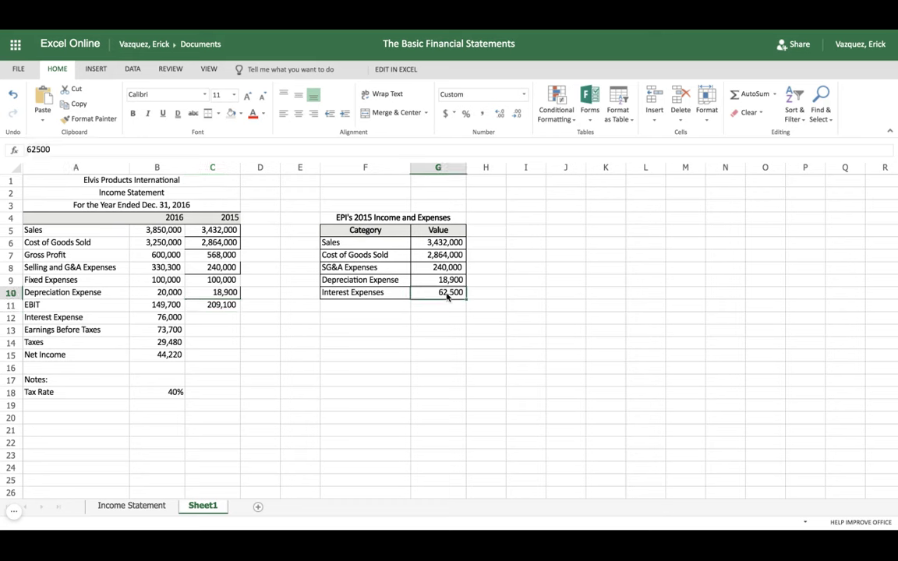
key(ctrl+c)
click(215, 318)
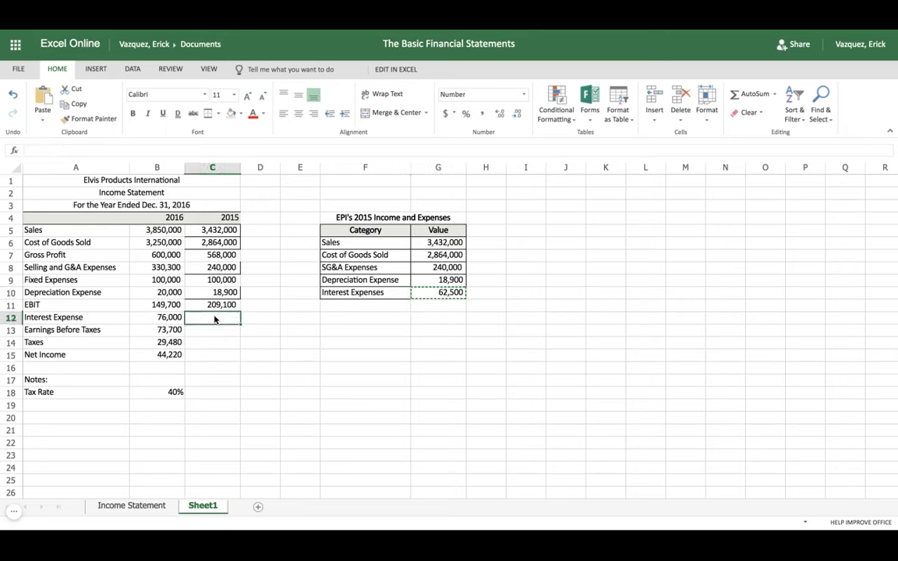
key(ctrl+v)
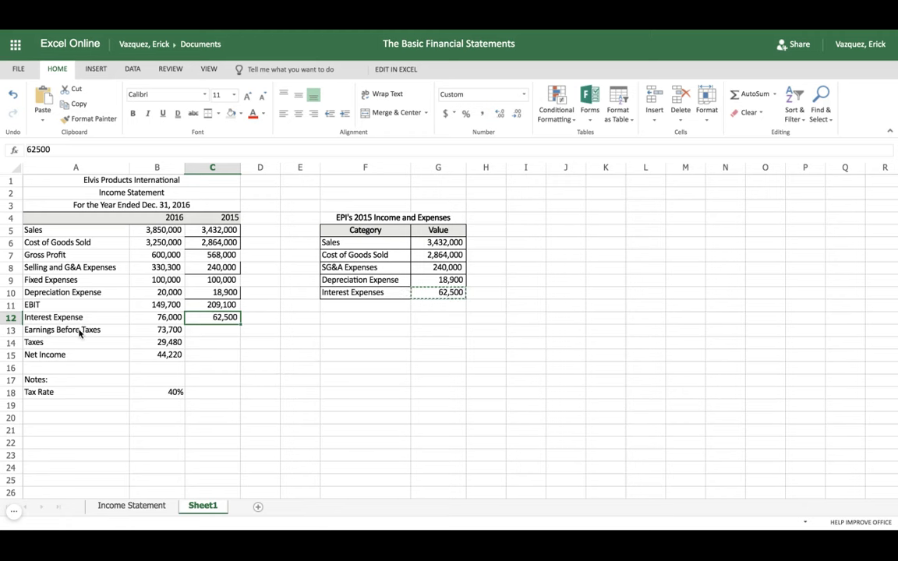
click(165, 330)
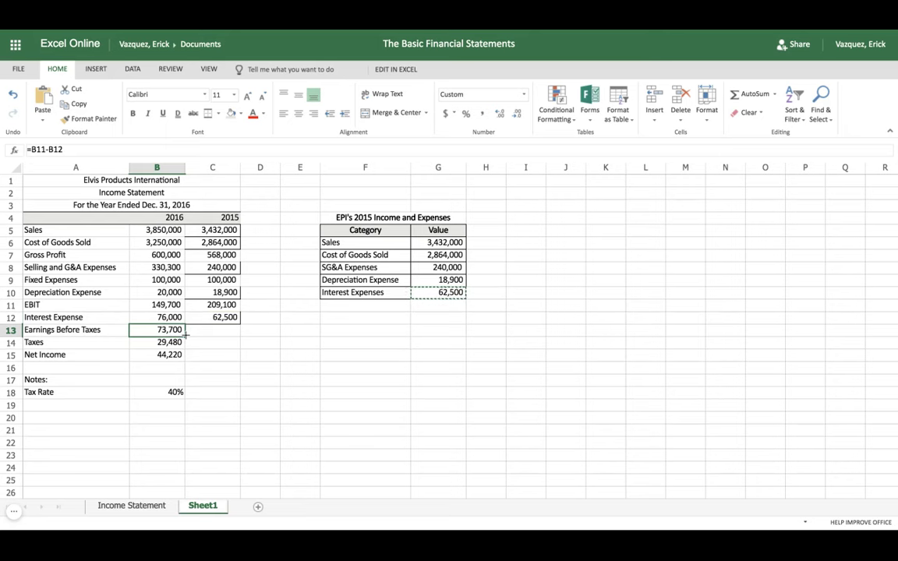
drag(185, 334, 218, 330)
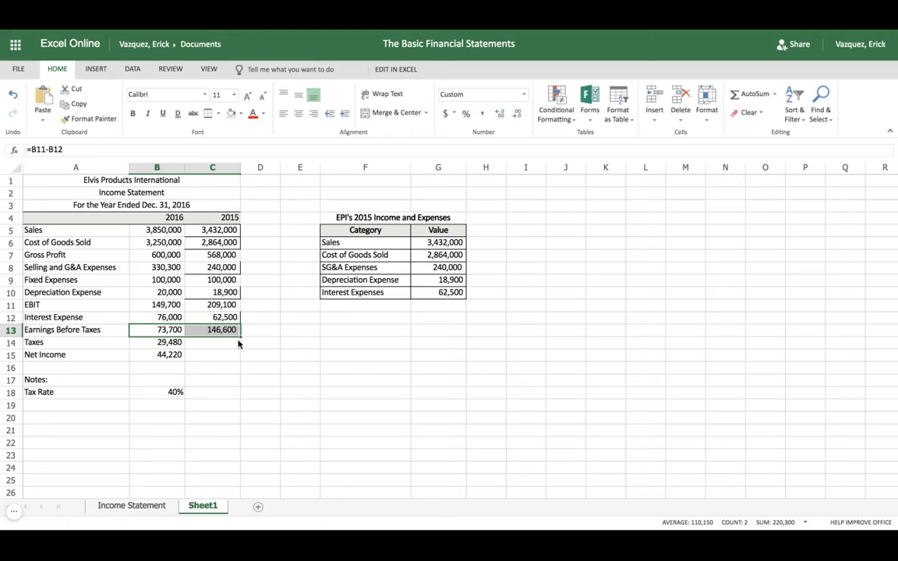
Remove the borders from the 2015 Sales cell C5.
click(218, 232)
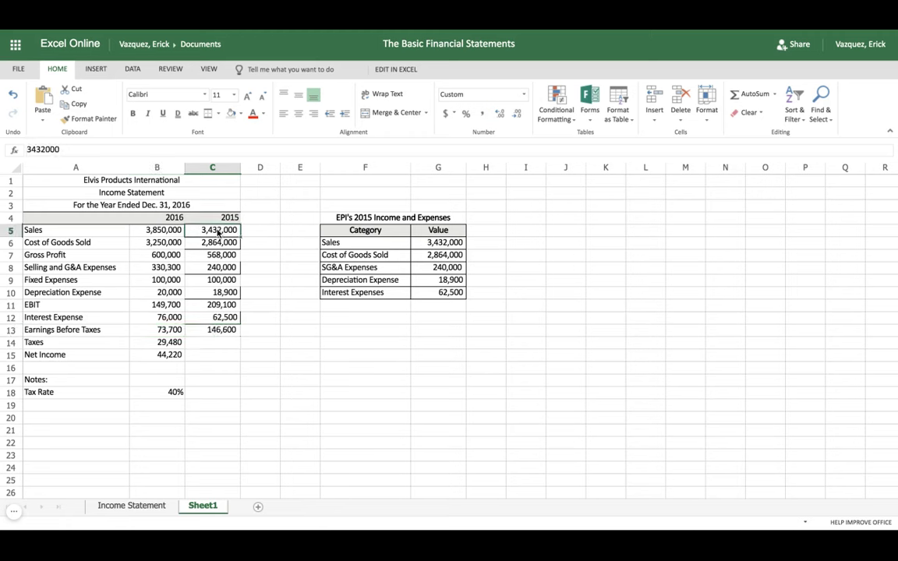
click(220, 113)
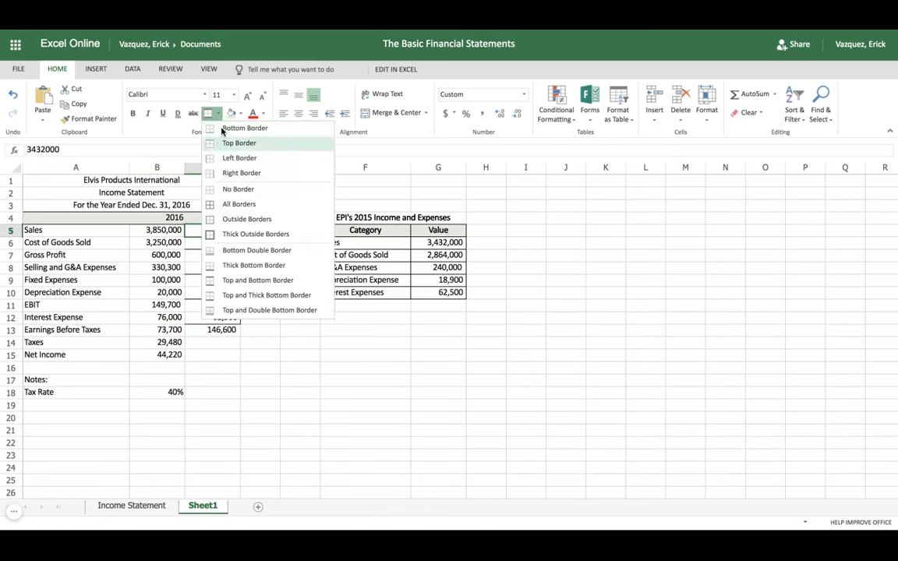
click(226, 190)
click(131, 192)
click(261, 217)
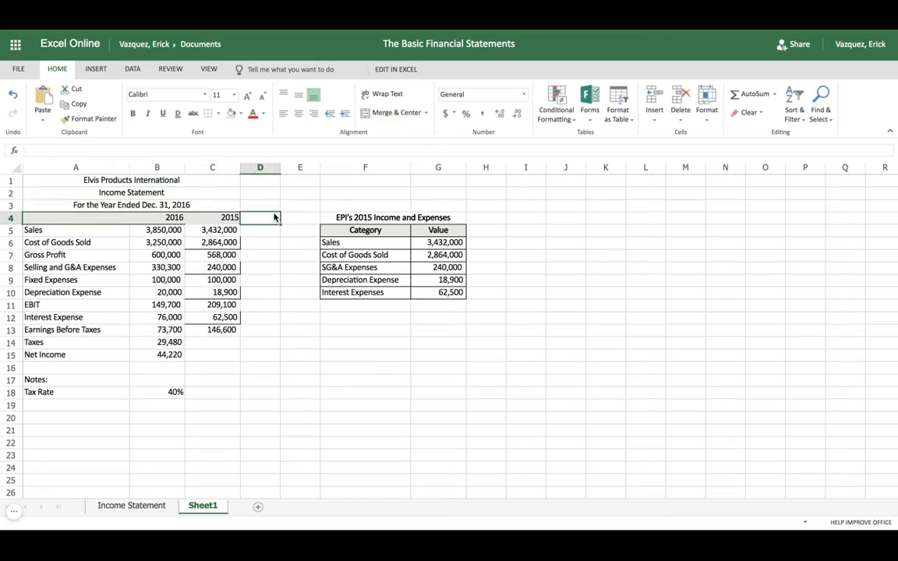
Remove the borders from the 2015 Cost of Goods Sold, Selling and G&A, Depreciation and Interest Expense cells C6, C8, C10 and C12.
click(212, 242)
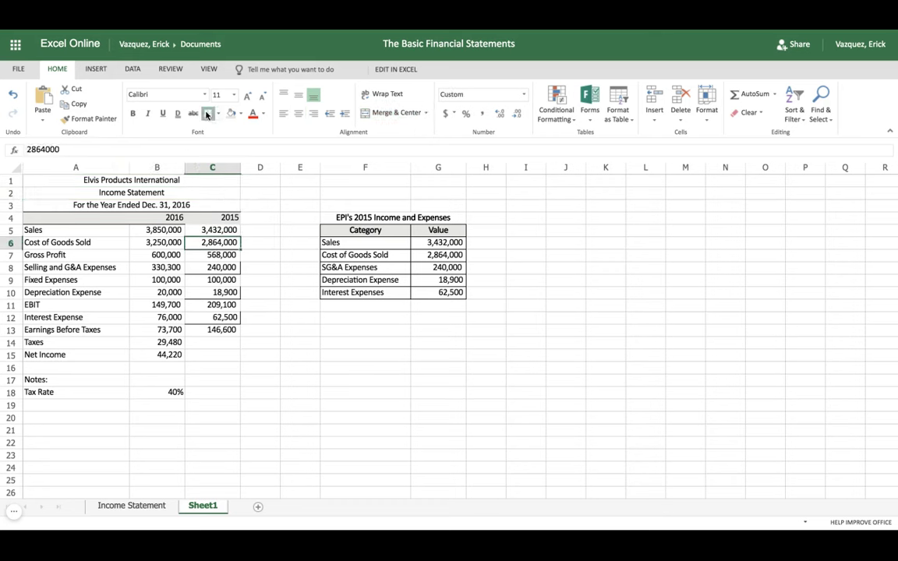
click(201, 267)
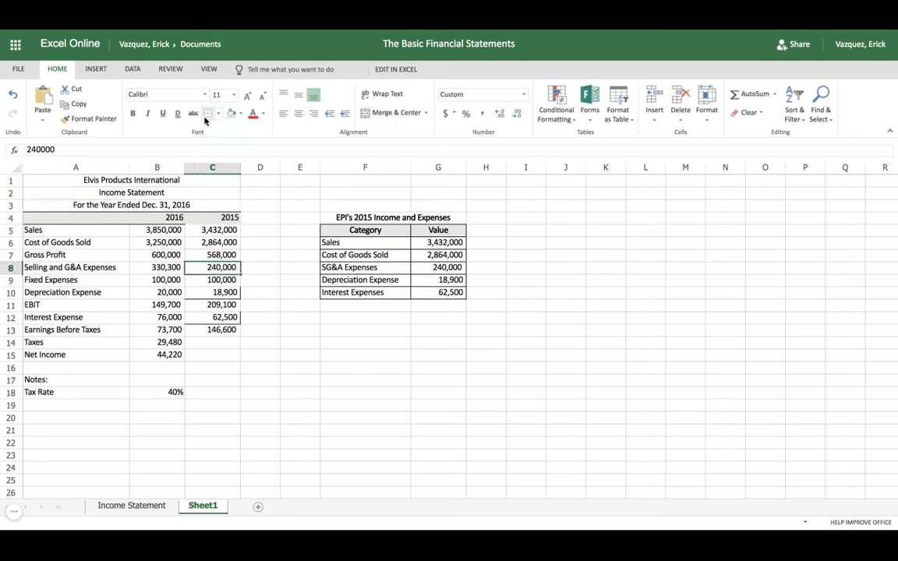
click(216, 292)
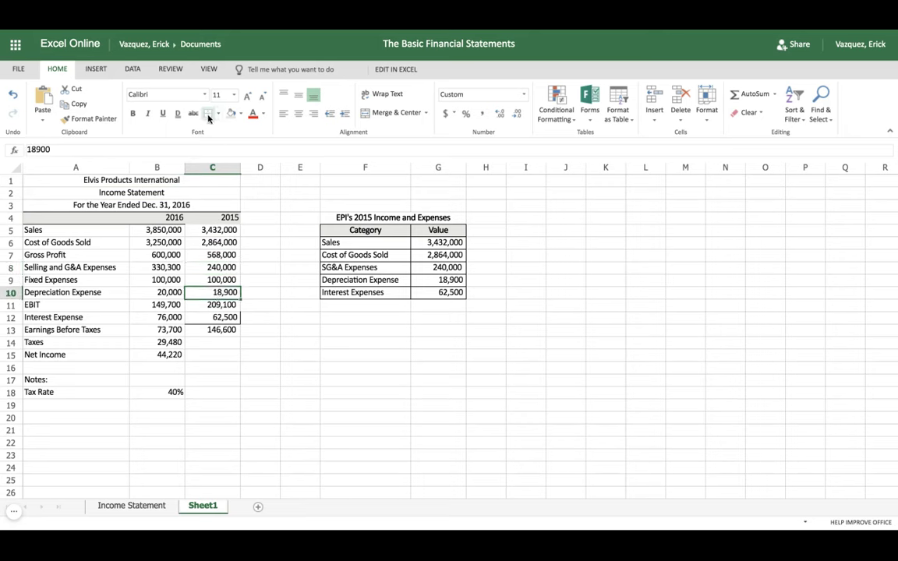
click(208, 115)
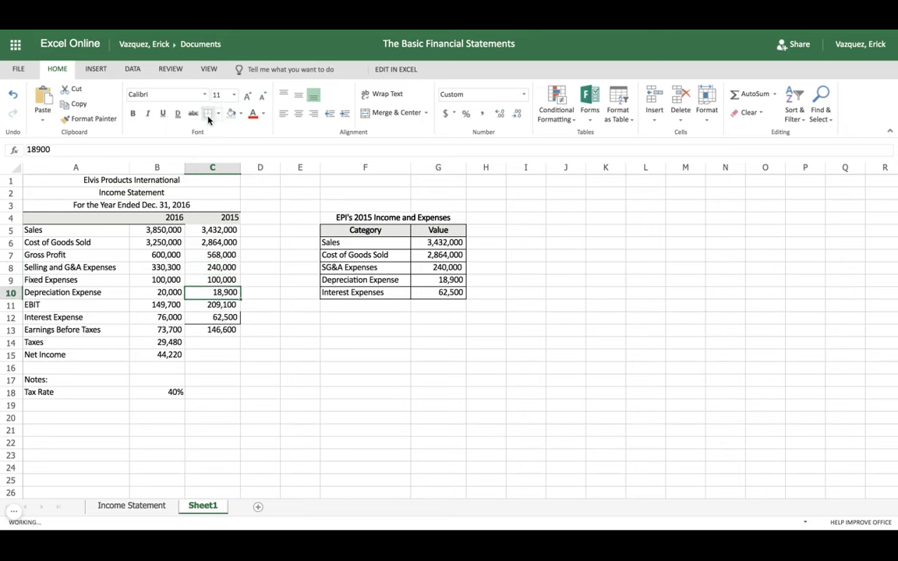
click(213, 320)
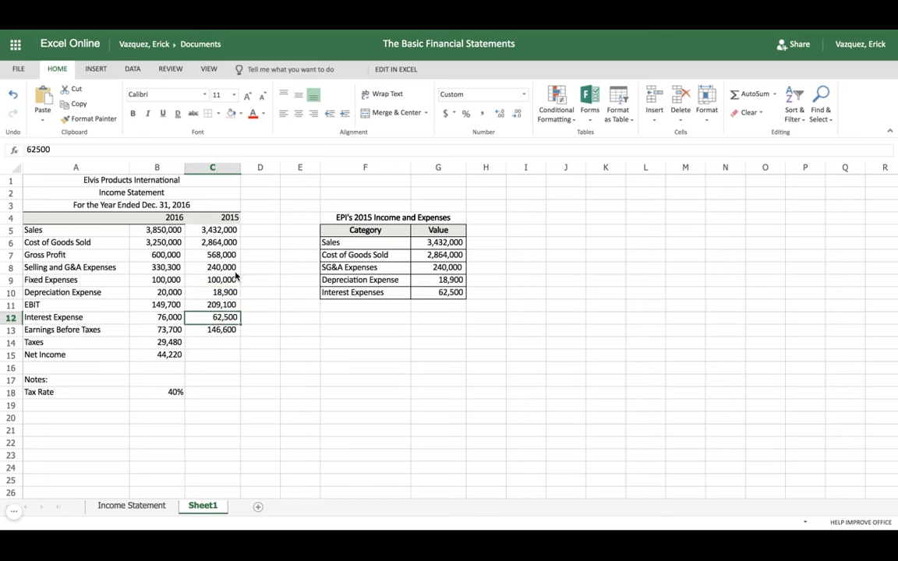
key(Tab)
click(256, 341)
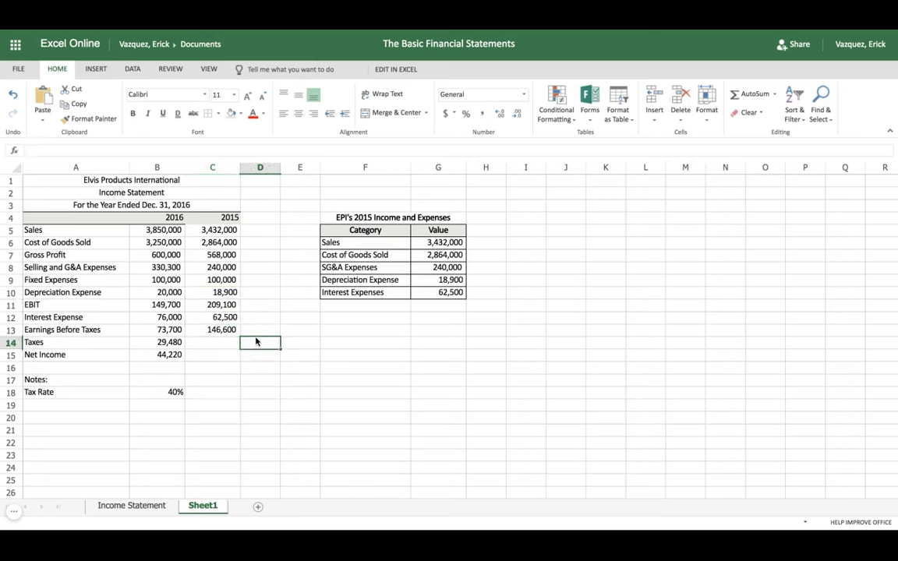
Fill the Taxes formula from B14 into C14 with its relative tax rate reference.
click(216, 330)
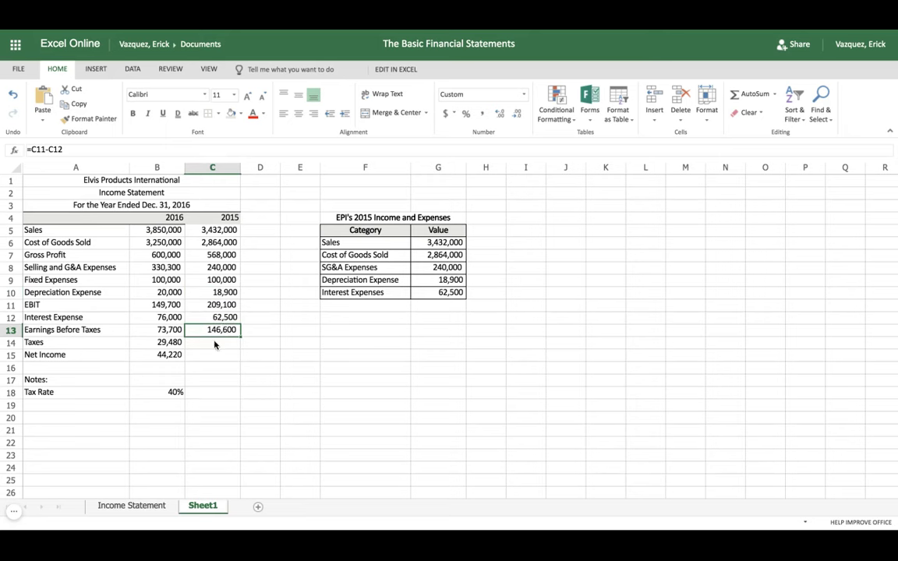
click(215, 344)
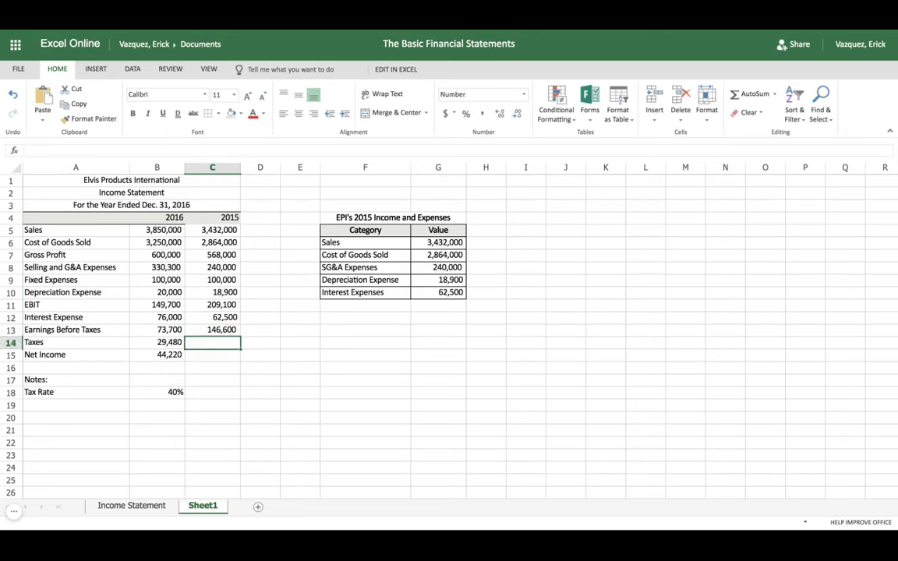
click(180, 395)
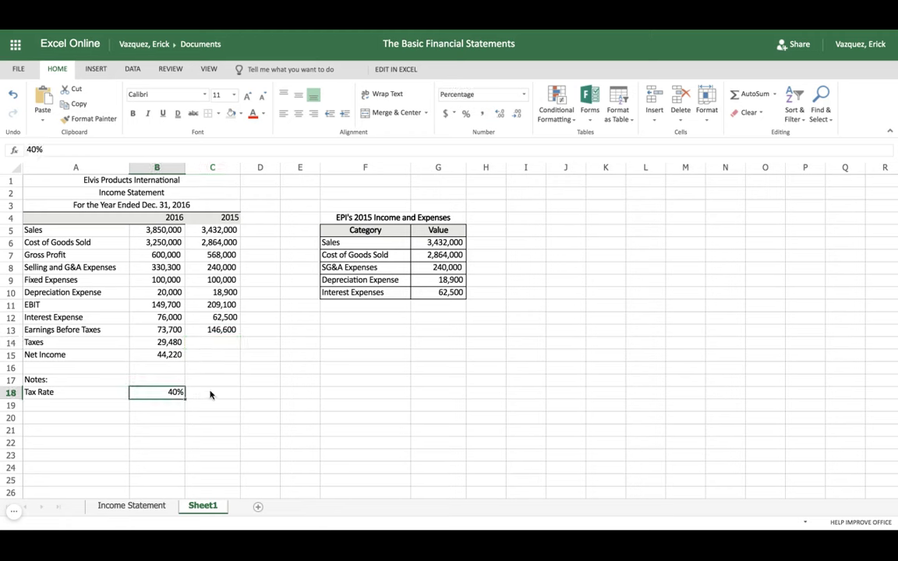
click(210, 394)
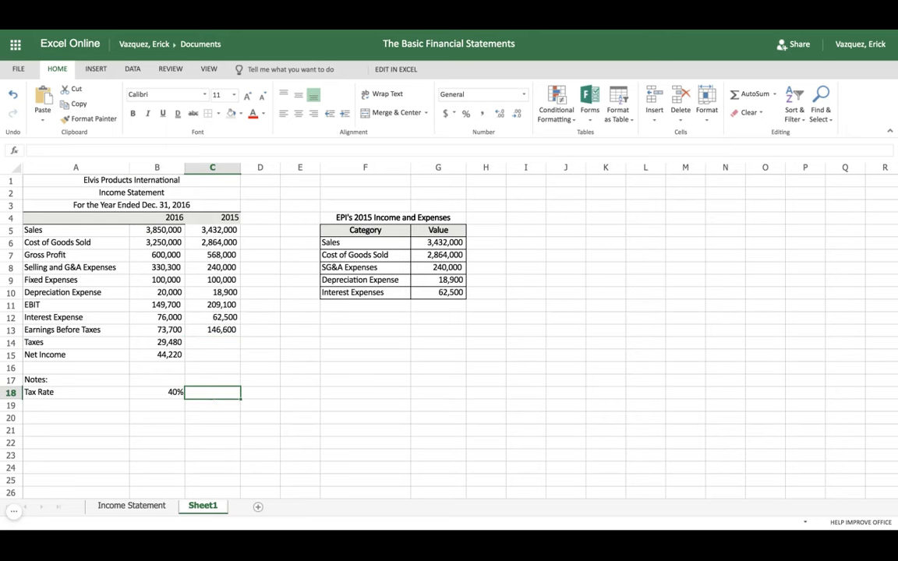
click(178, 347)
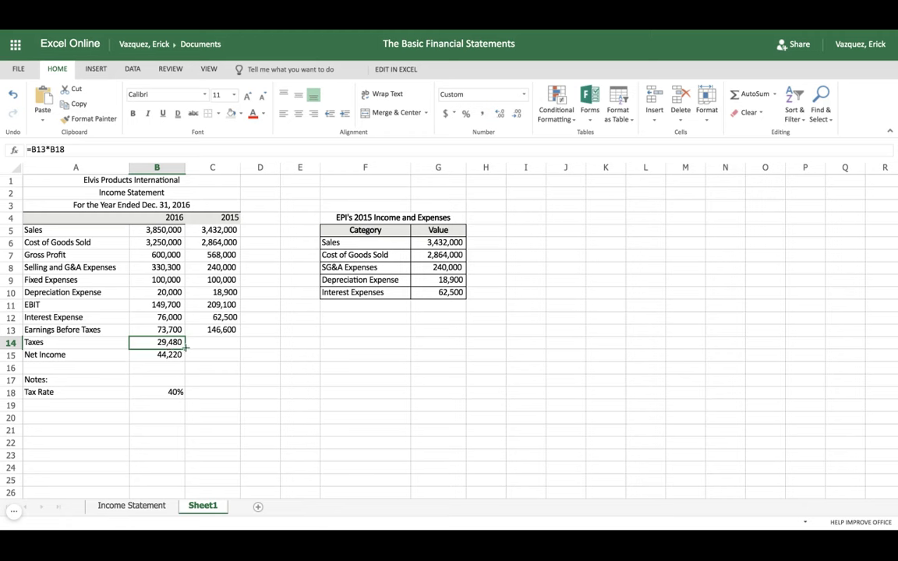
drag(185, 348, 226, 347)
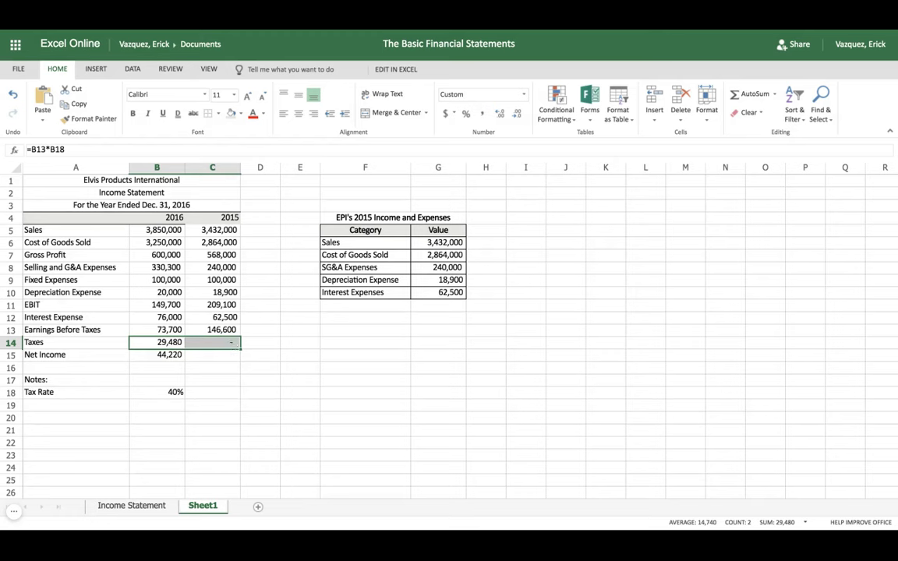
Make the tax rate reference absolute in the B14 Taxes formula, giving =B13*$B$18, and fill it into C14.
click(172, 348)
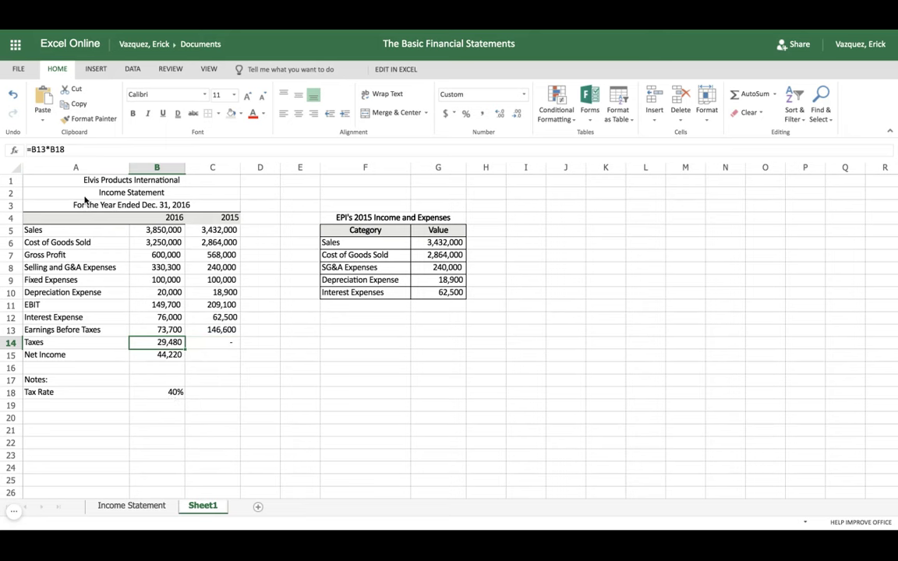
click(76, 150)
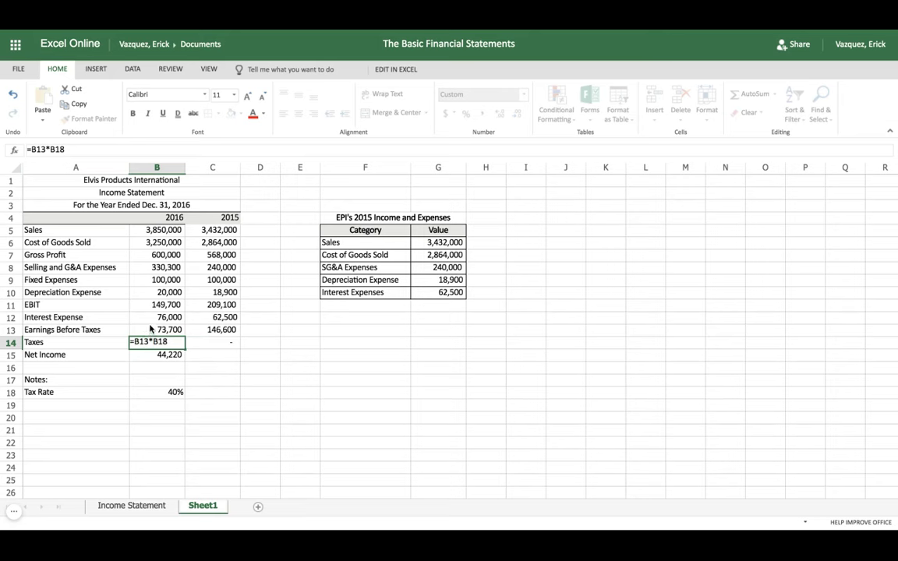
click(157, 392)
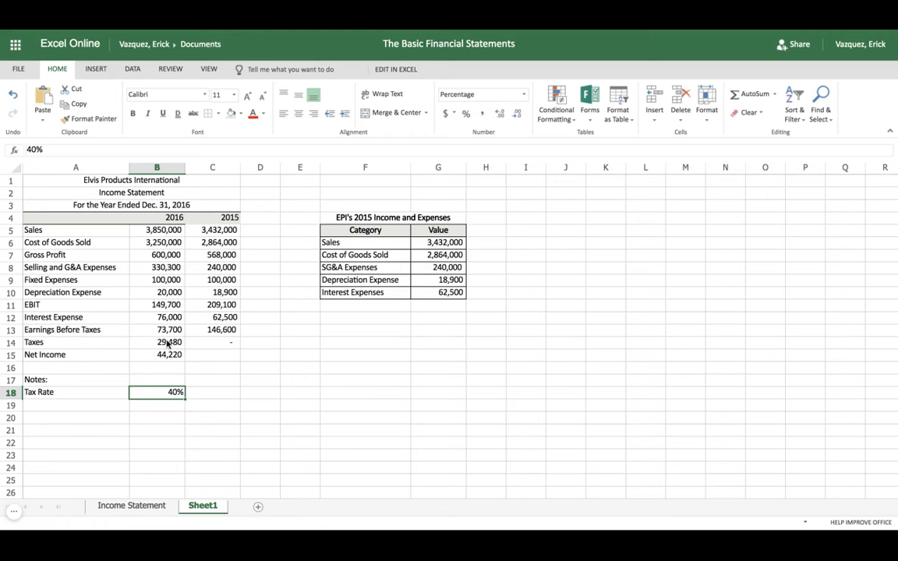
click(156, 342)
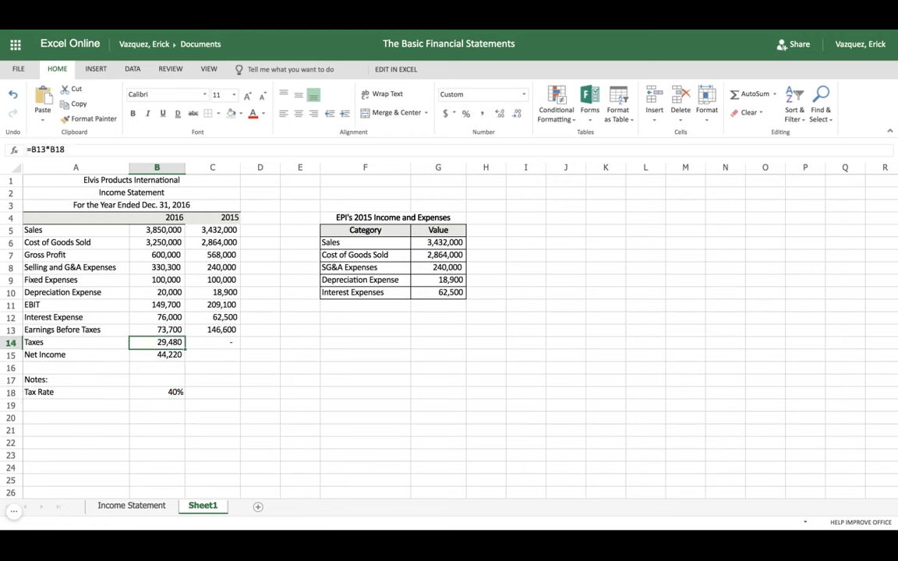
click(51, 149)
text($)
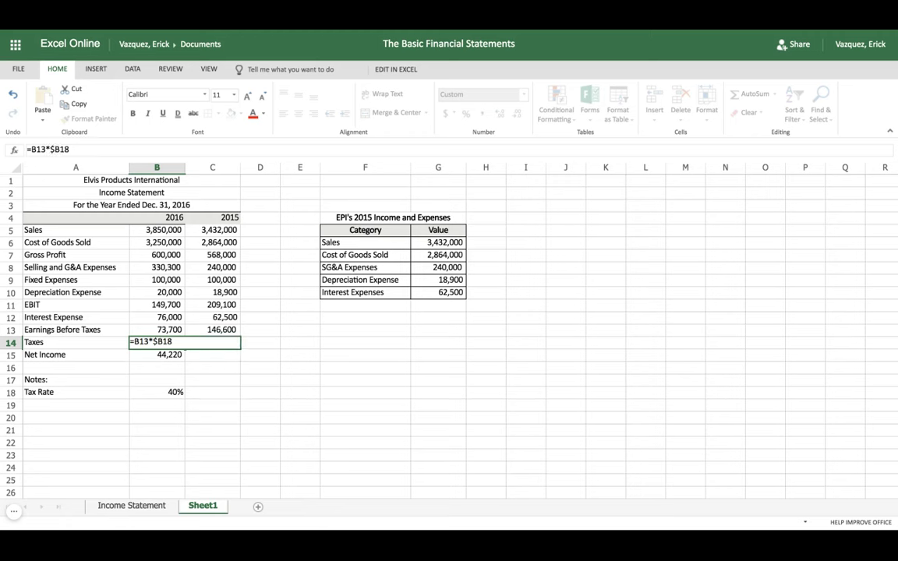
click(62, 149)
text($)
key(Tab)
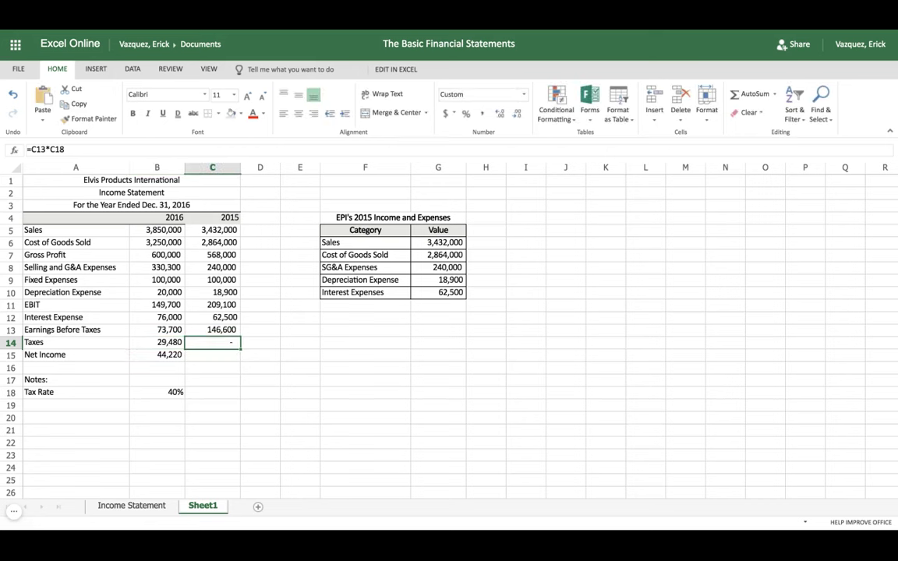
click(165, 343)
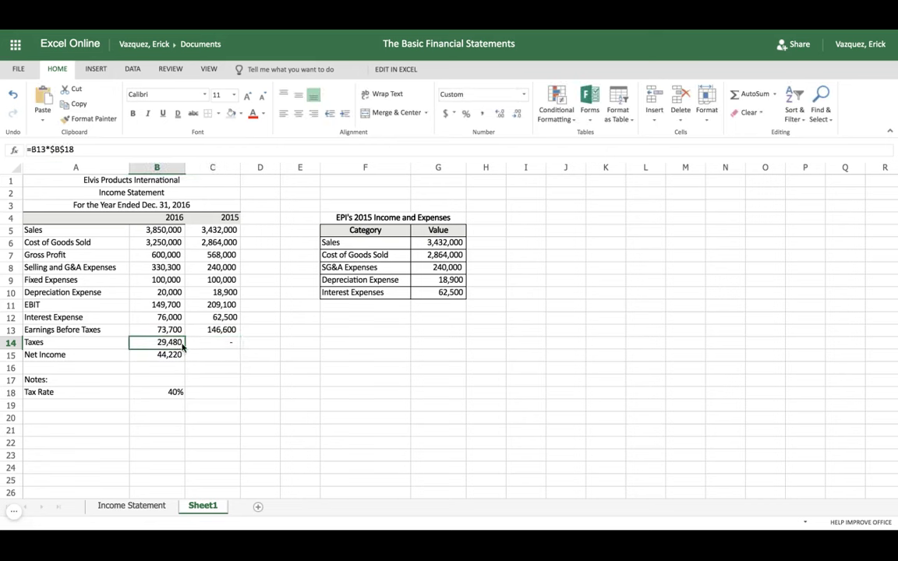
drag(184, 348, 226, 347)
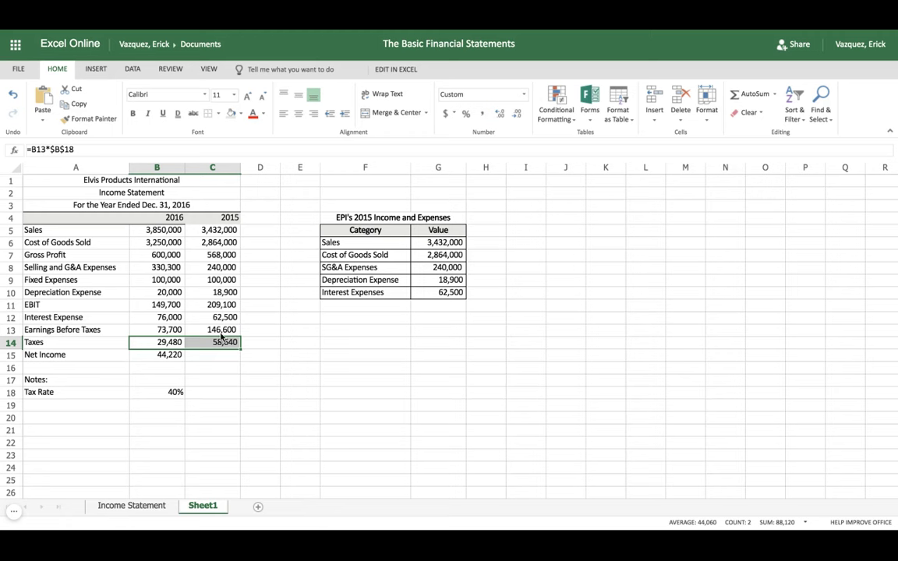
Add a bottom border to the 2015 header cell C4.
drag(224, 212, 175, 218)
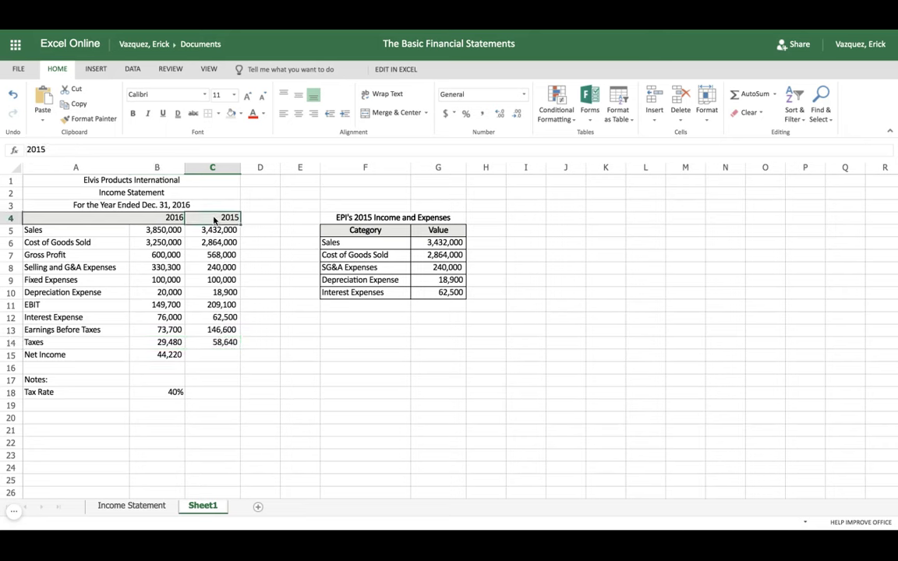
click(217, 115)
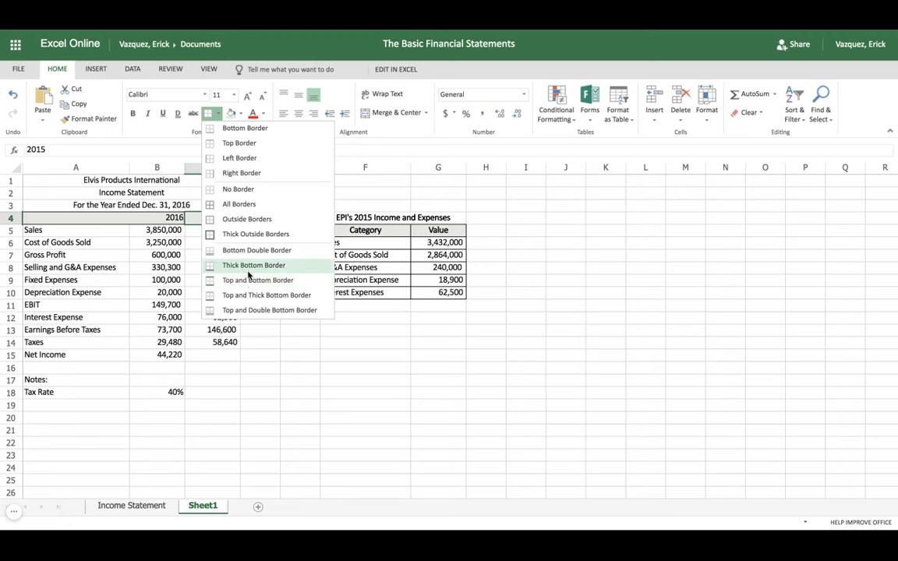
click(231, 132)
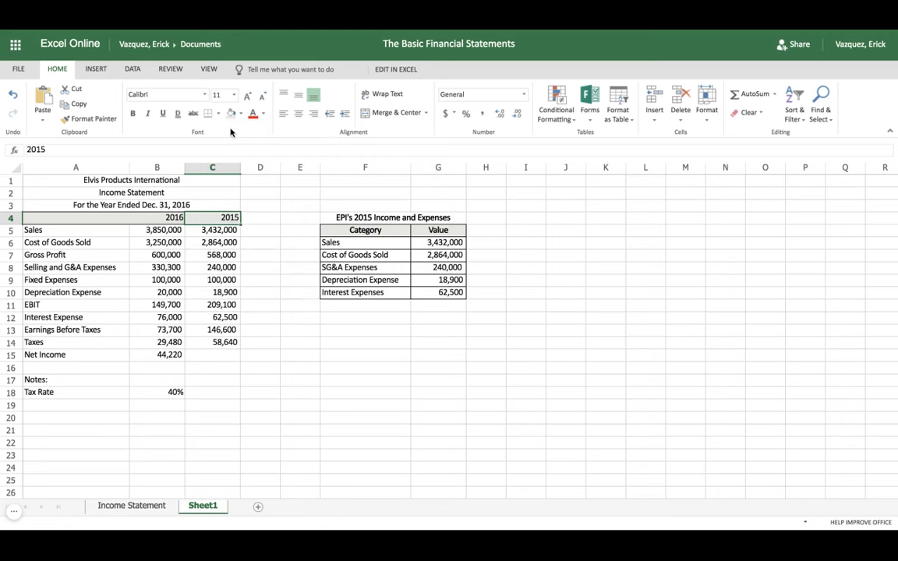
click(275, 320)
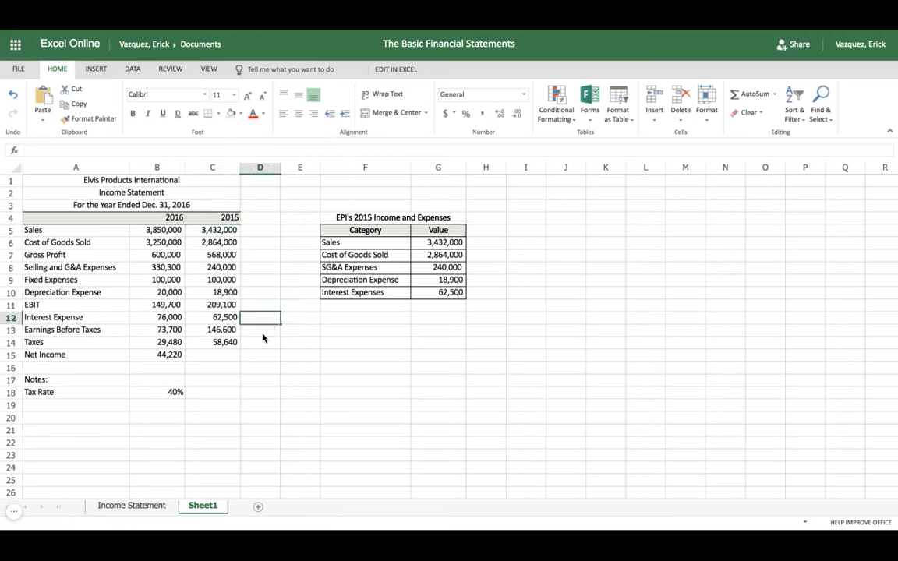
Fill the Net Income formula from B15 into C15.
click(219, 355)
click(179, 355)
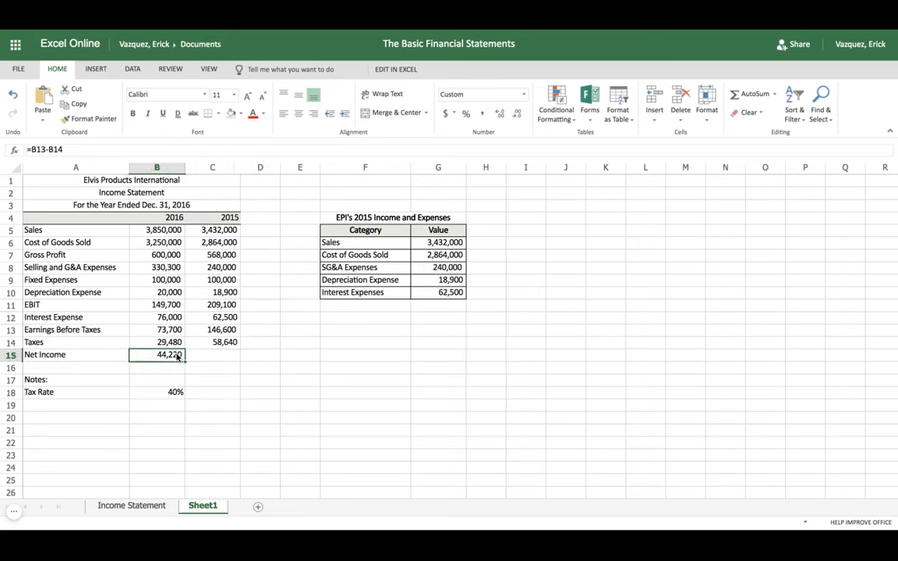
click(206, 356)
click(176, 357)
drag(185, 360, 230, 359)
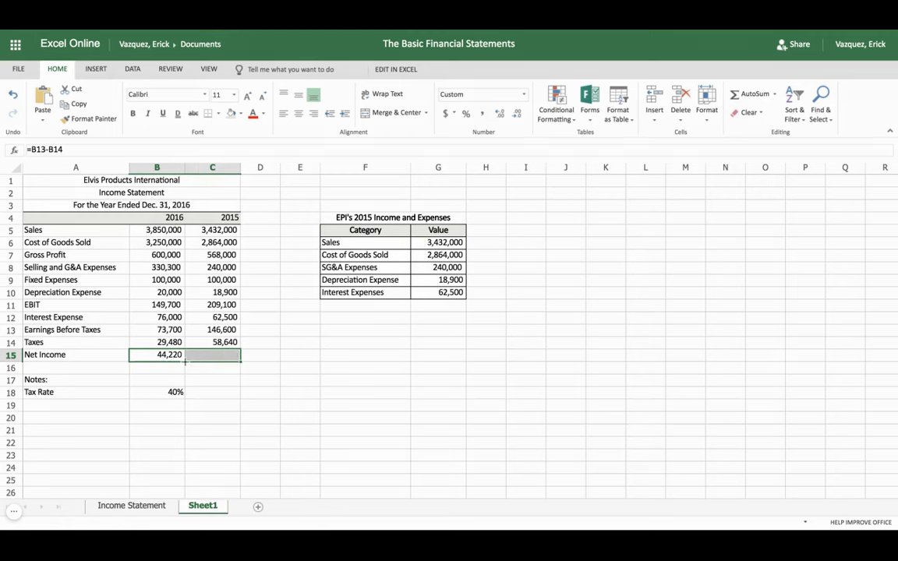
click(273, 357)
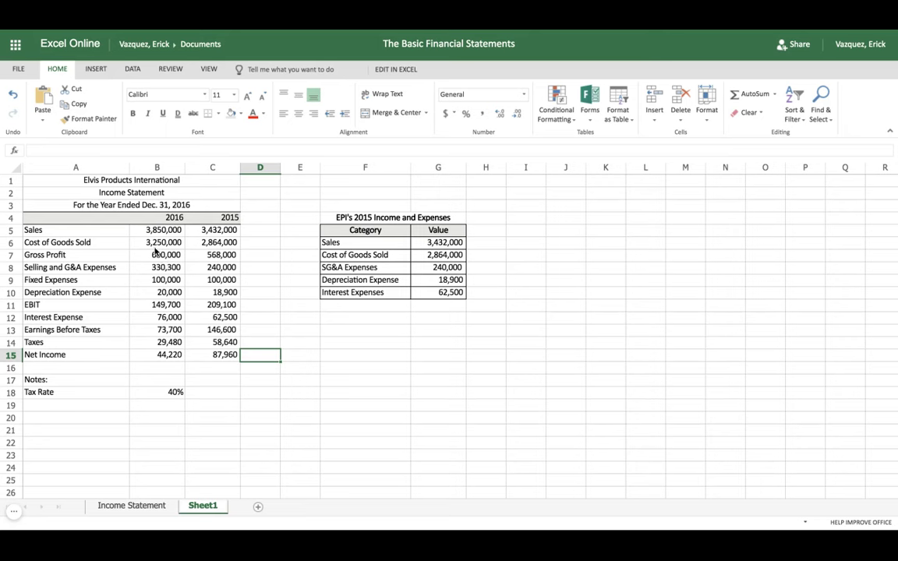
Add bottom borders to the Cost of Goods Sold, Depreciation Expense and Taxes values in columns B and C.
drag(156, 243, 212, 242)
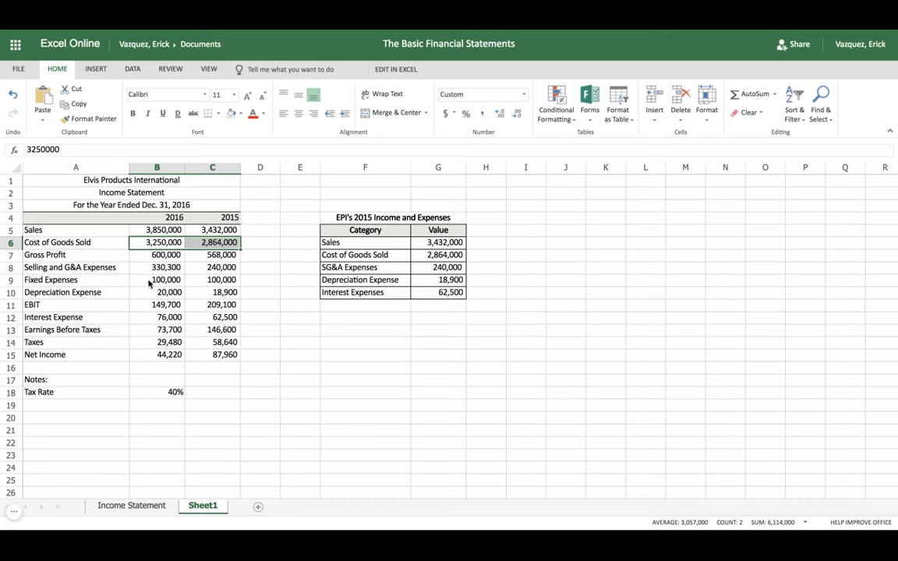
drag(164, 293, 212, 293)
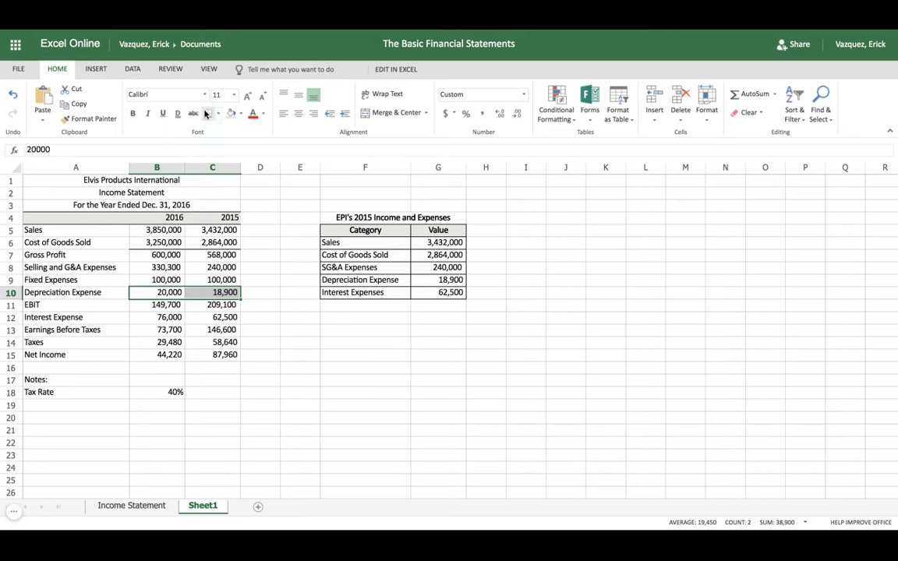
drag(159, 343, 212, 344)
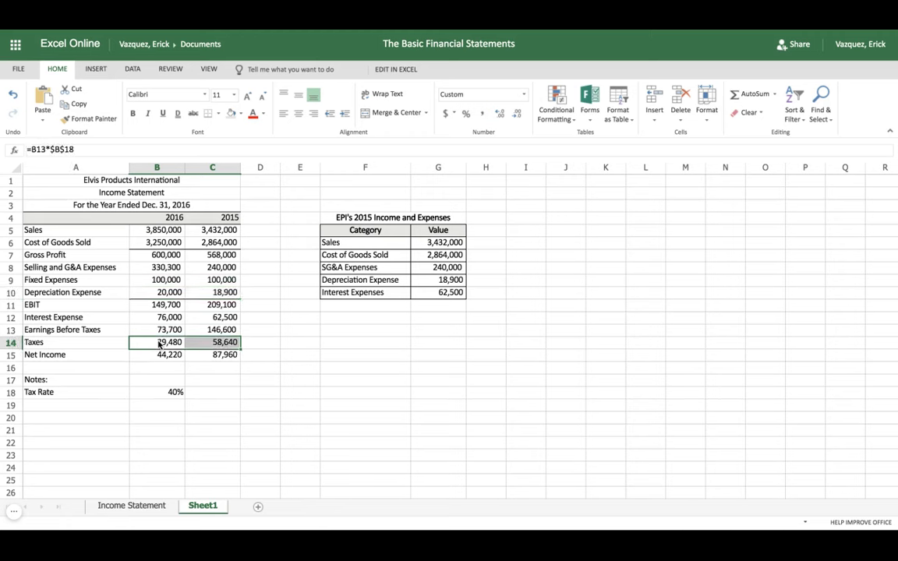
click(216, 115)
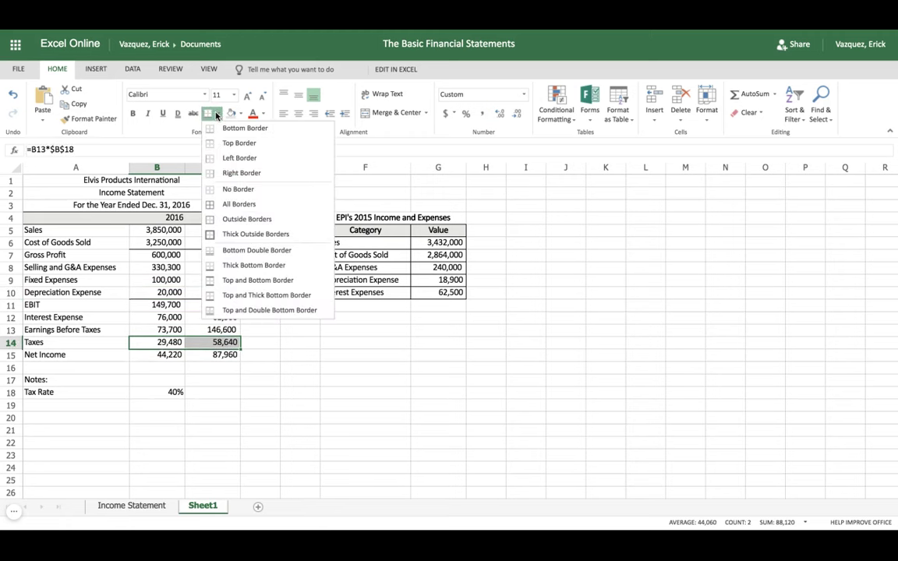
Apply a bottom double border to the Net Income values in B15:C15.
click(187, 364)
click(170, 356)
drag(170, 356, 218, 356)
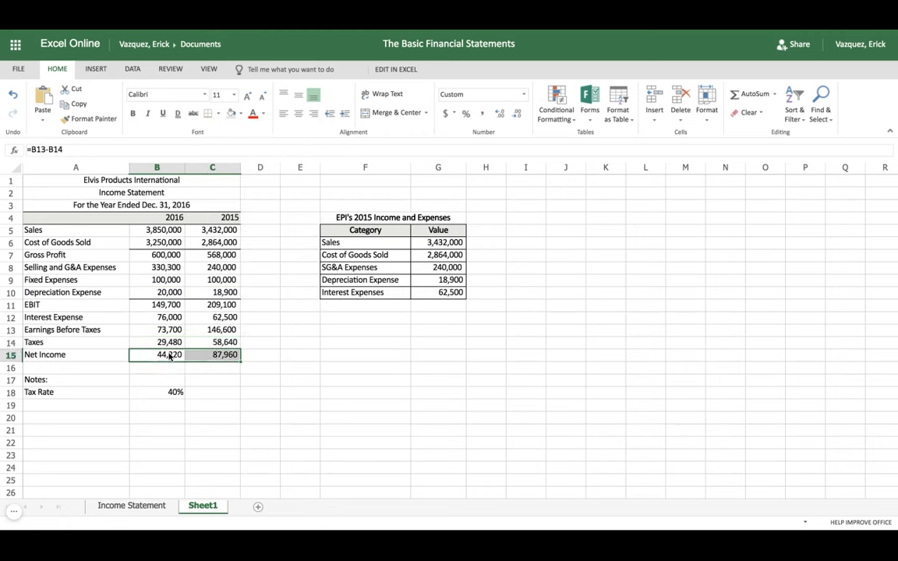
click(218, 114)
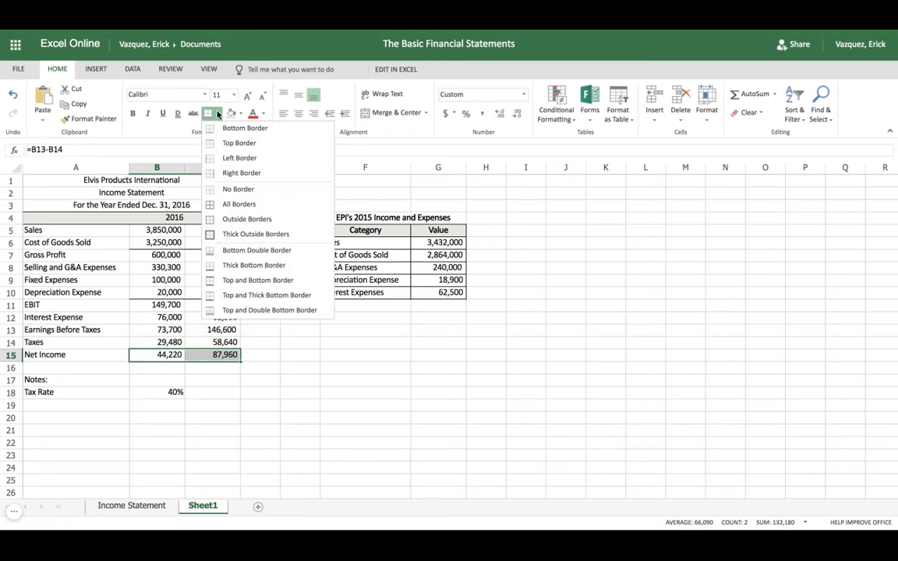
click(234, 250)
click(261, 342)
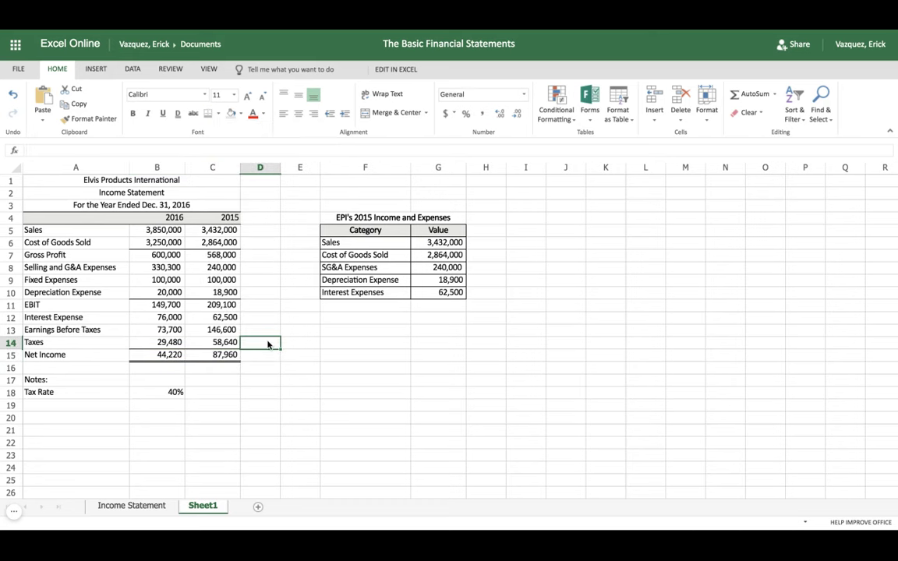
Bold the Gross Profit values in B7:C7.
click(148, 255)
drag(148, 256, 220, 255)
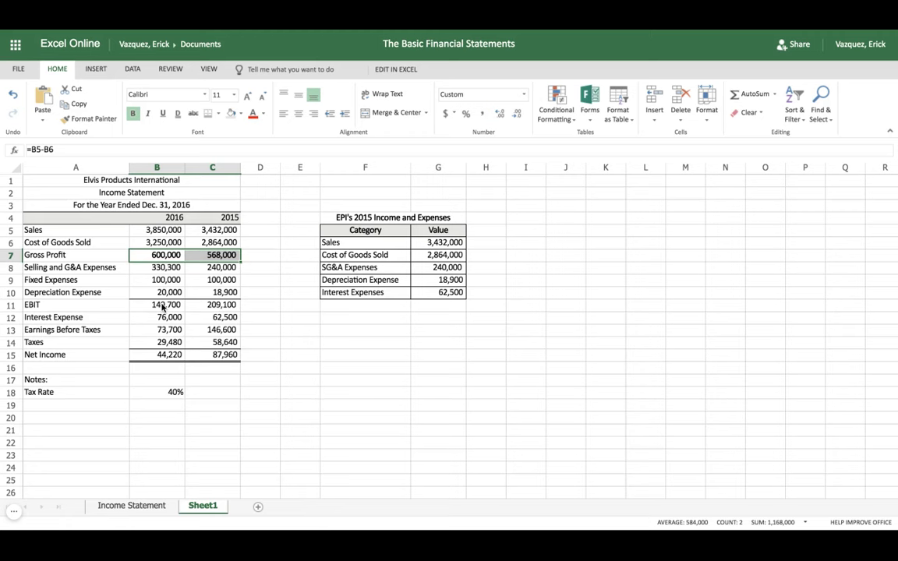
Bold the EBIT, Earnings Before Taxes and Net Income values in columns B and C.
drag(162, 307, 220, 307)
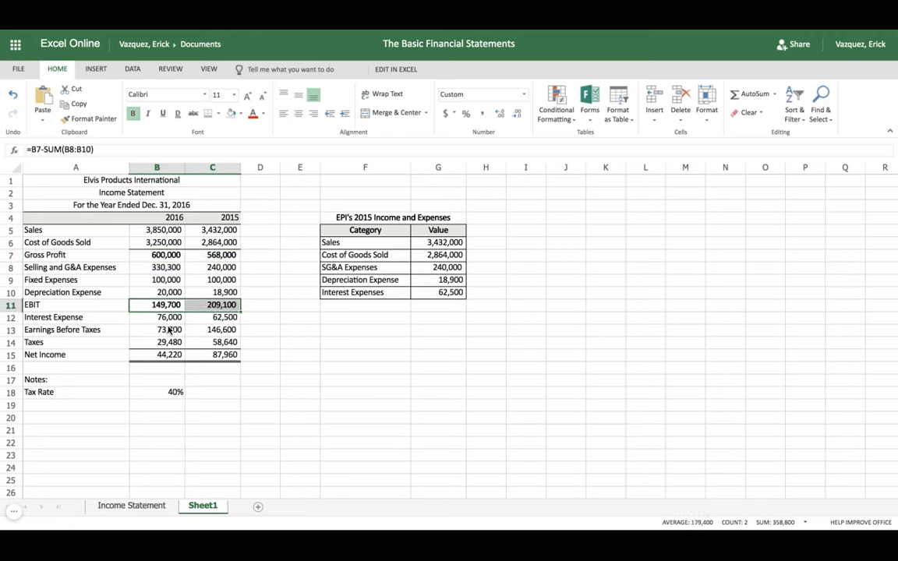
drag(163, 331, 220, 331)
key(ctrl+b)
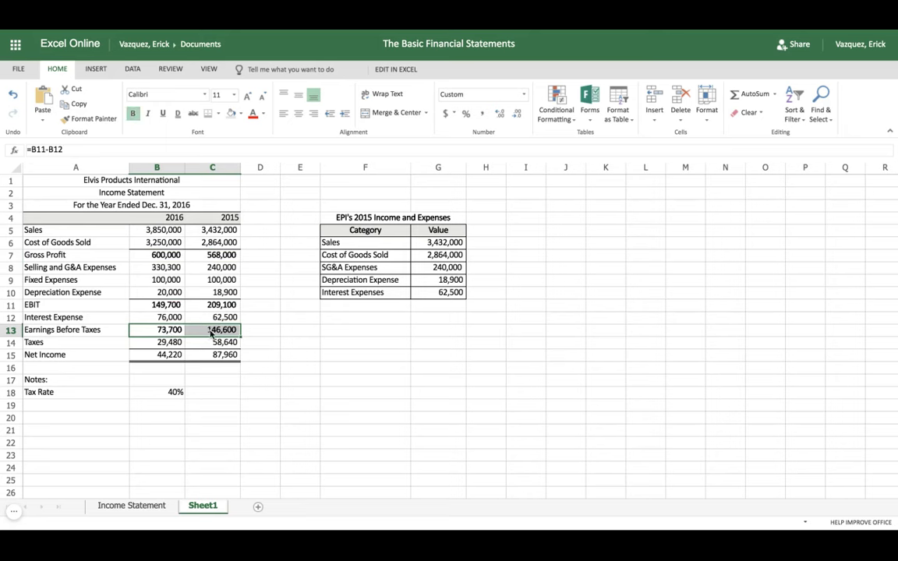
click(166, 355)
key(shift+Right)
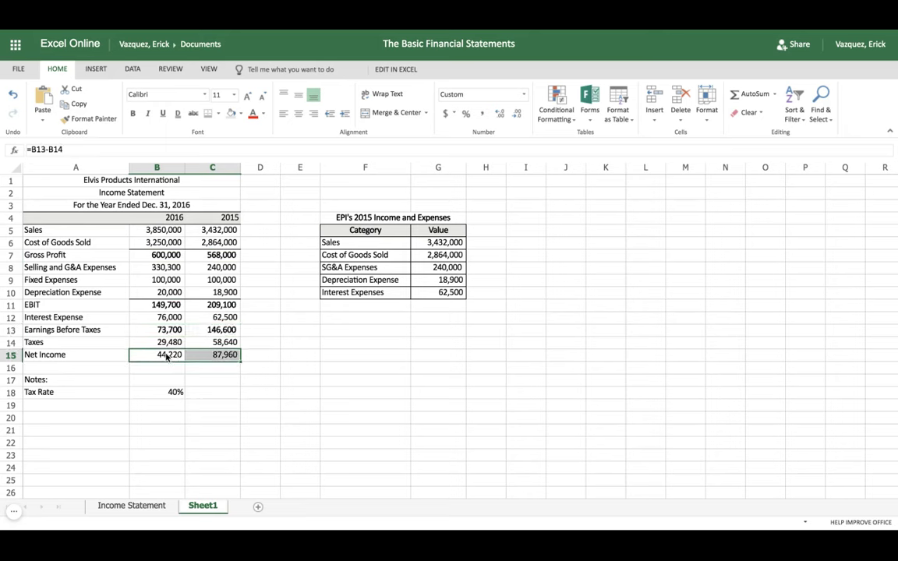
key(ctrl+b)
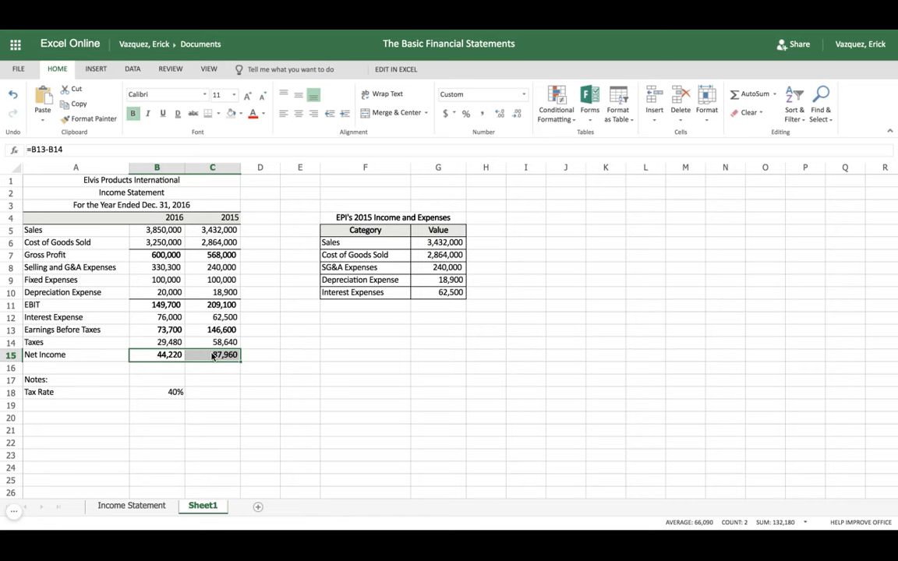
Check the finished Income Statement sheet for comparison, then return to Sheet1 and deselect the Net Income values.
scroll(250, 378, down, 1)
scroll(250, 378, up, 1)
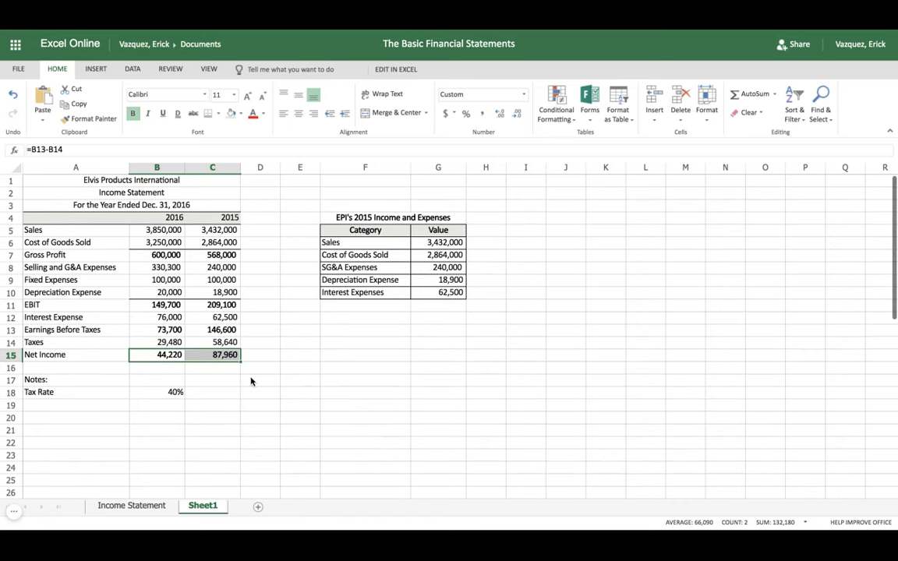
click(134, 505)
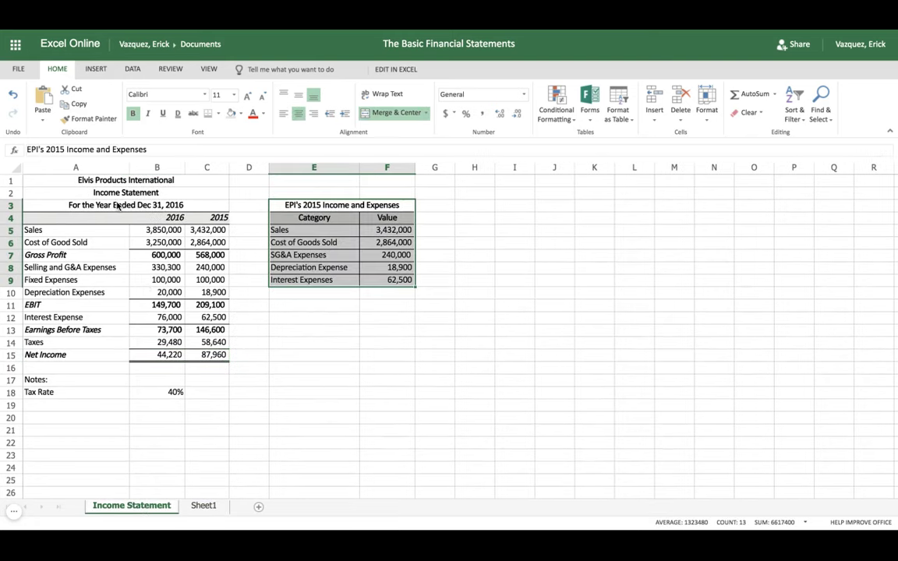
click(199, 505)
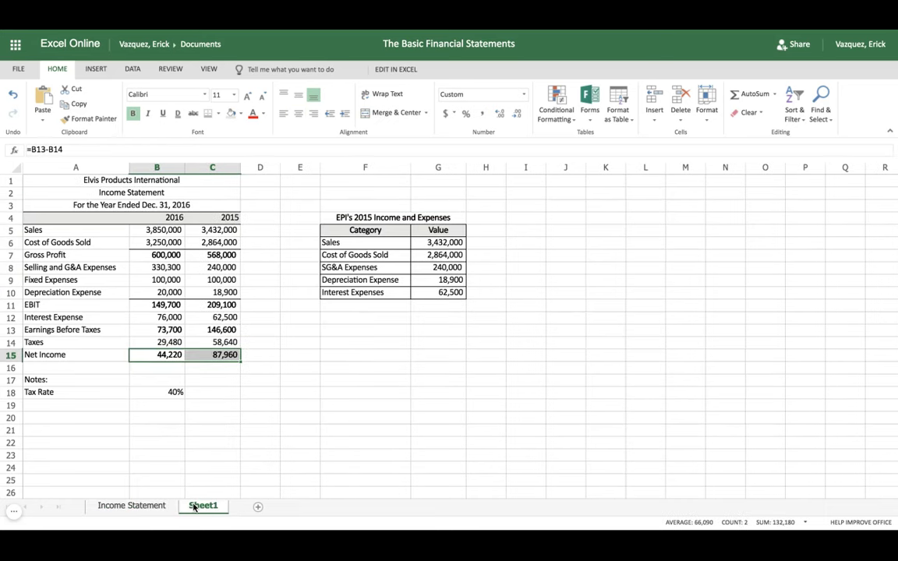
click(227, 444)
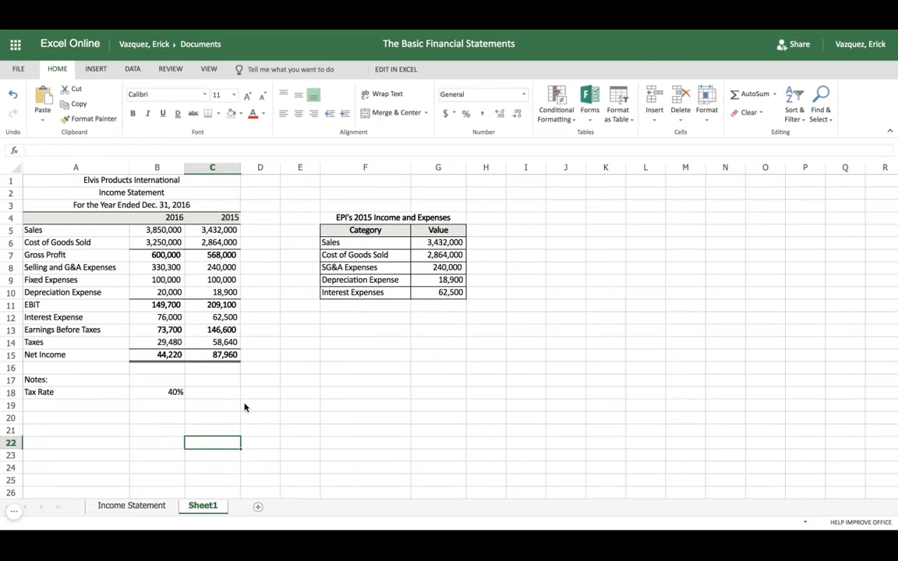